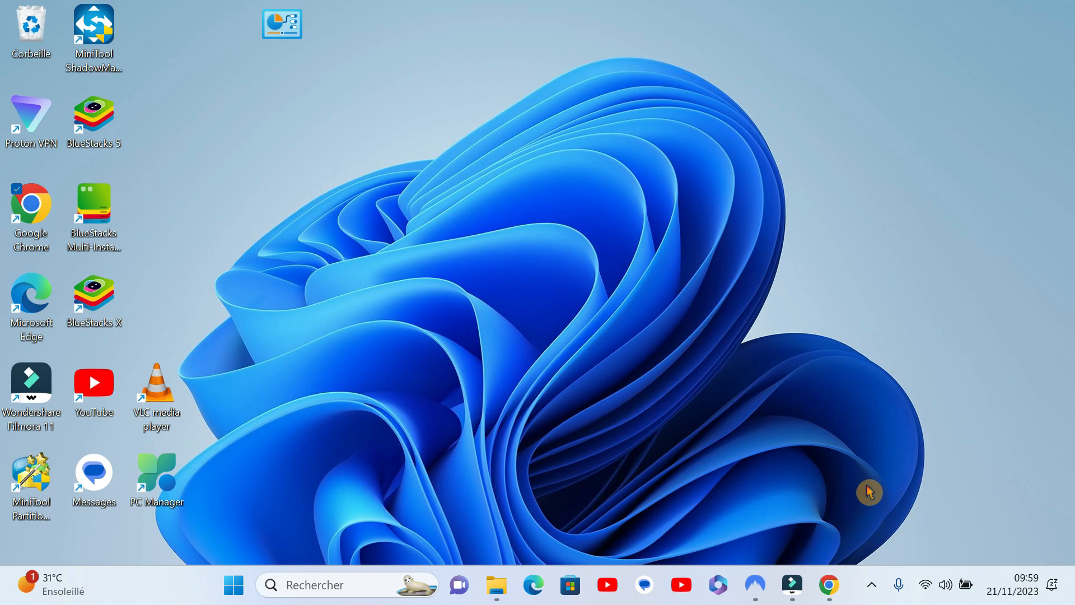
# Step: Switch to Google Chrome and open the website designevo.com
pyautogui.click(829, 584)
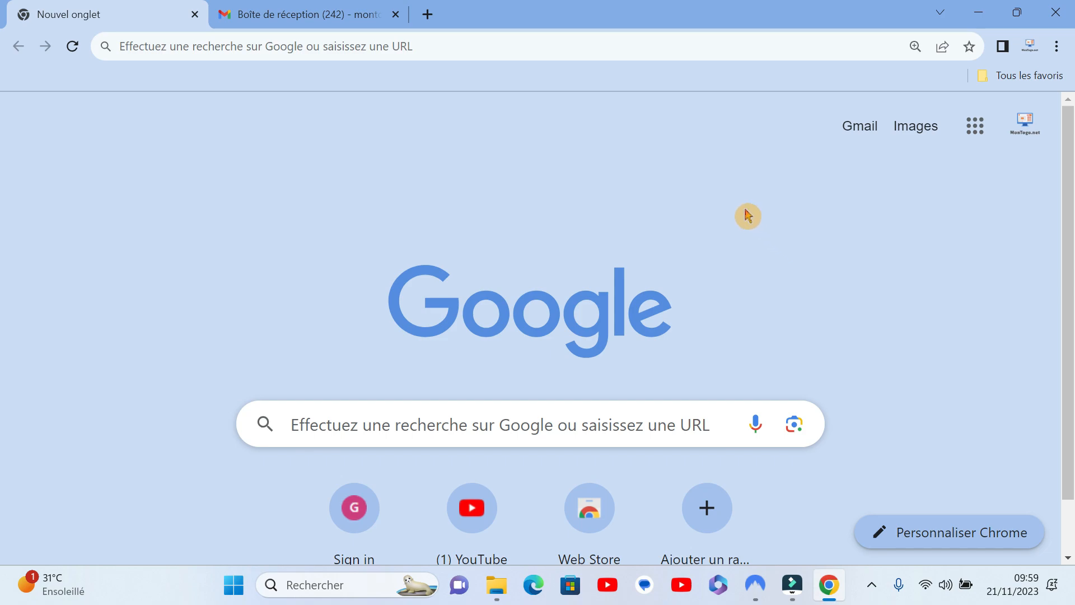
pyautogui.click(495, 46)
pyautogui.write('design')
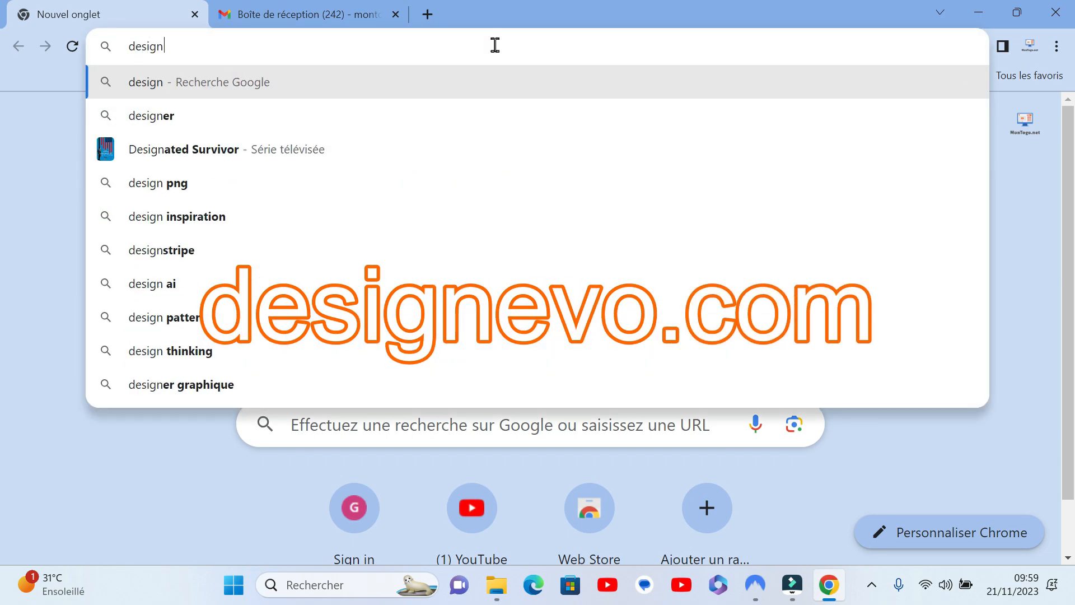
pyautogui.write('evo.com')
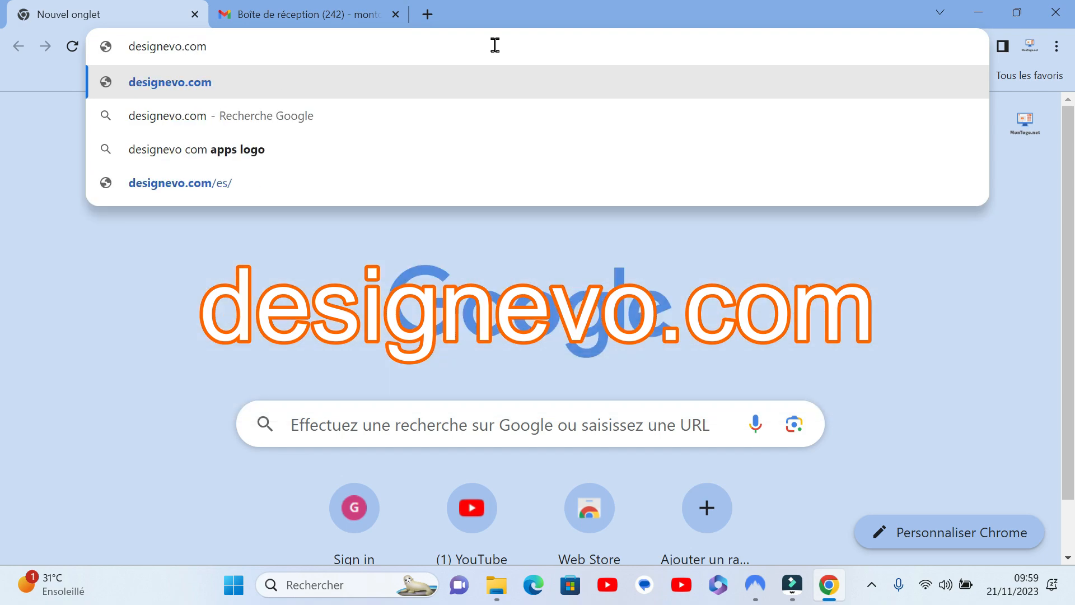
pyautogui.press('Return')
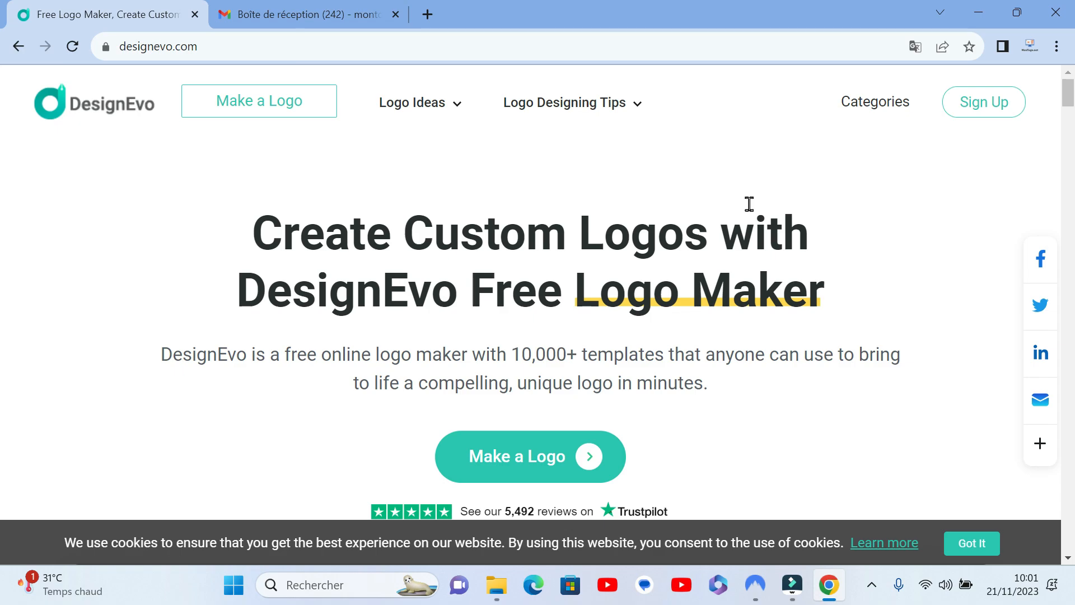
# Step: Switch the DesignEvo website's language to French using the language choice near the end of the homepage
pyautogui.scroll(-15, 750, 204)
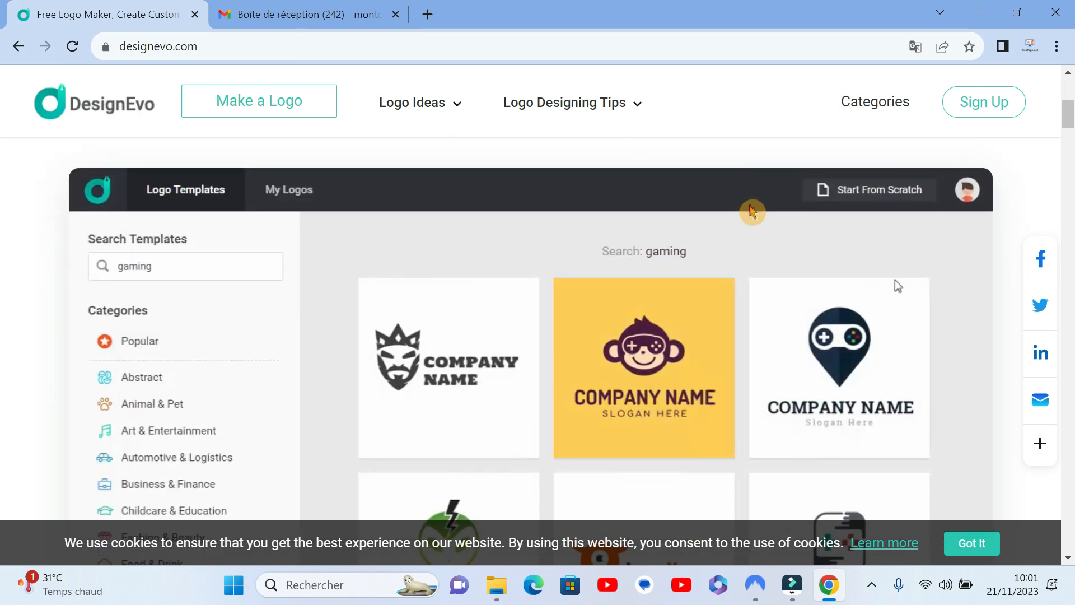
pyautogui.scroll(-10, 752, 212)
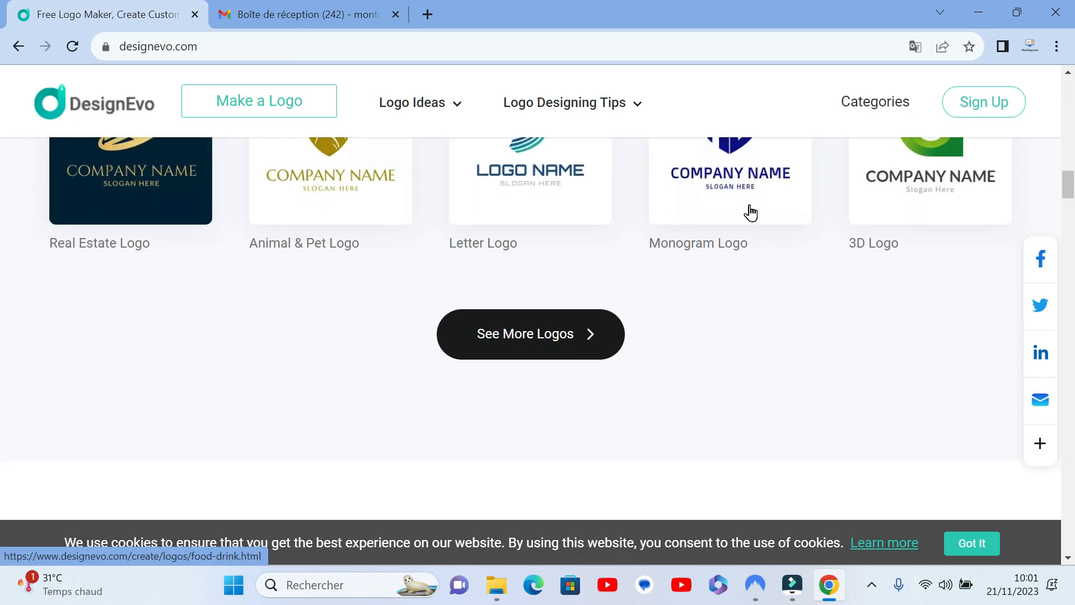
pyautogui.scroll(-15, 751, 213)
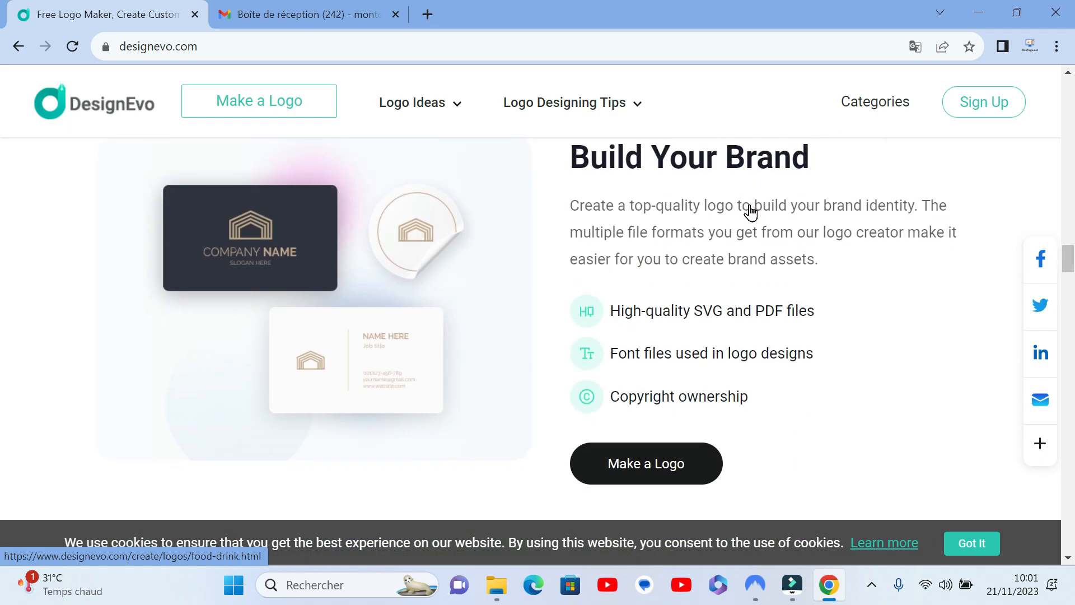
pyautogui.scroll(-20, 749, 204)
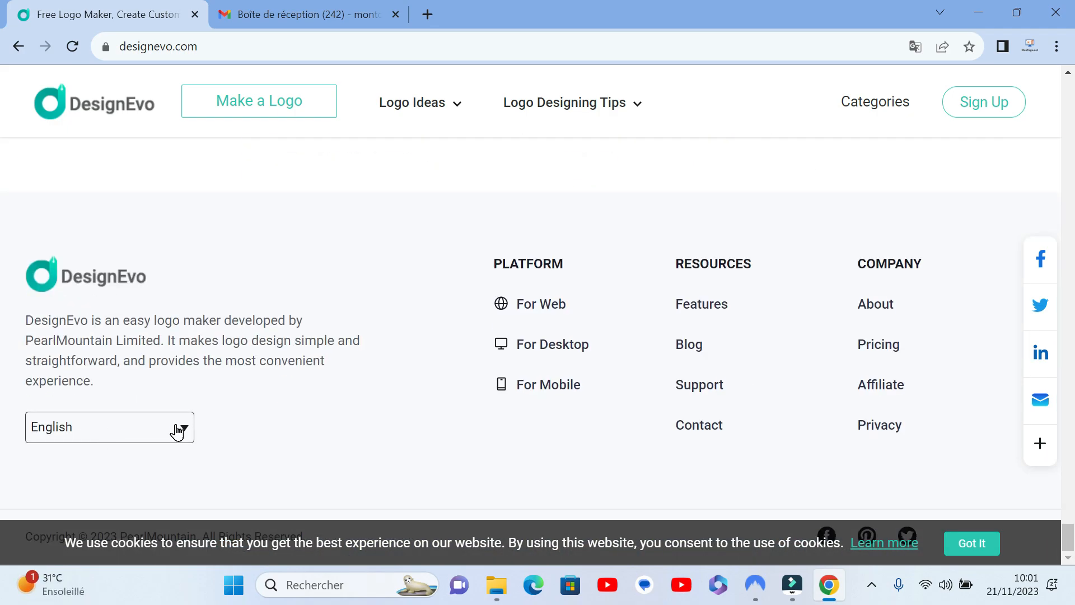
pyautogui.click(177, 432)
pyautogui.click(86, 303)
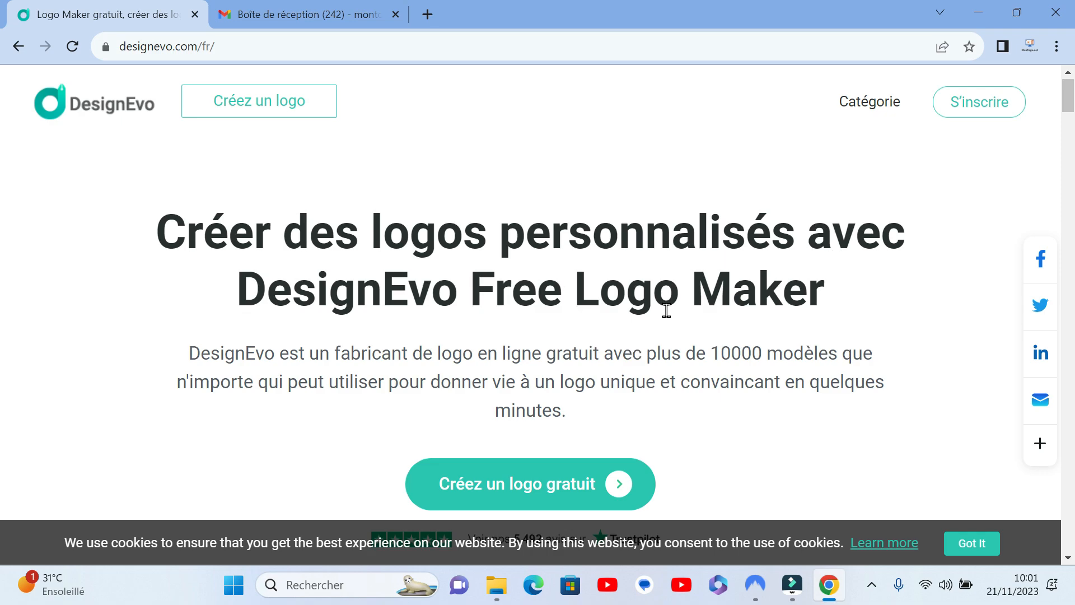
# Step: Examine the introduction and the embedded logo editor demo on the French DesignEvo homepage
pyautogui.scroll(-1, 667, 311)
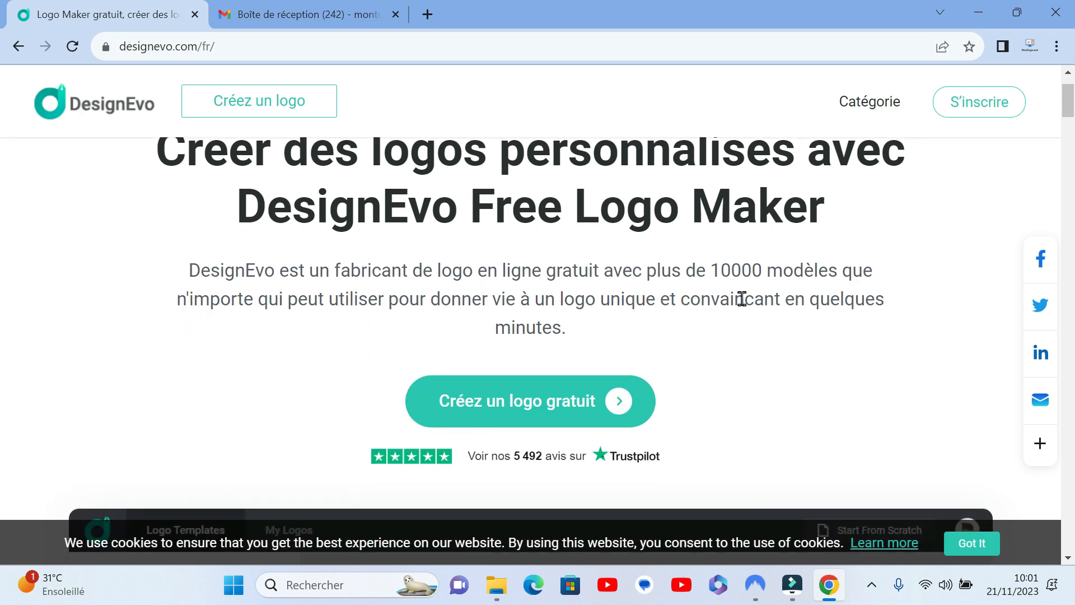
pyautogui.scroll(-5, 742, 299)
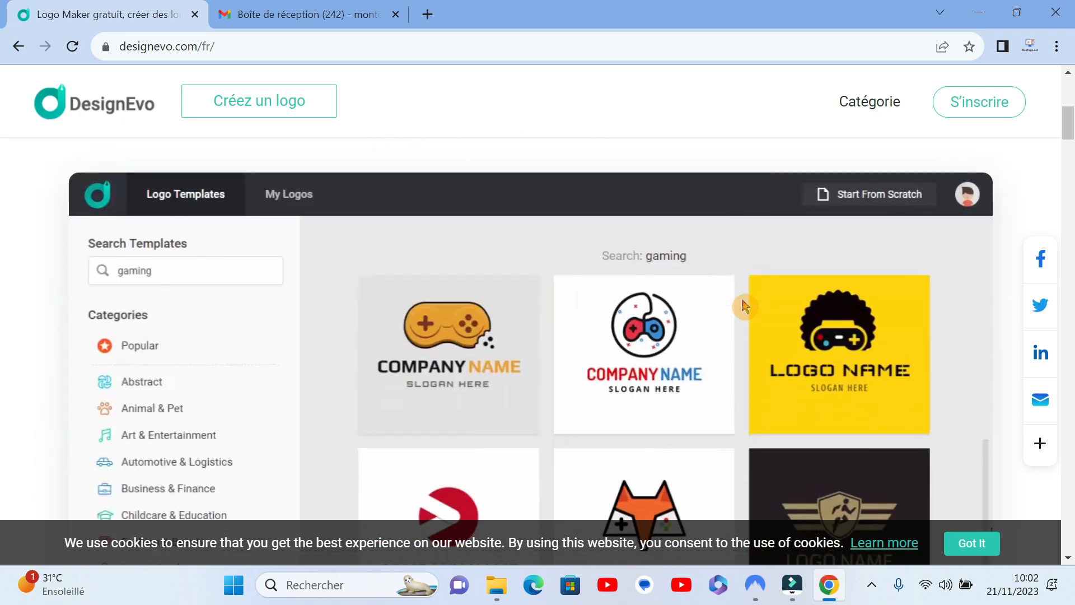
pyautogui.click(713, 440)
pyautogui.click(612, 339)
pyautogui.write('DesignEvo')
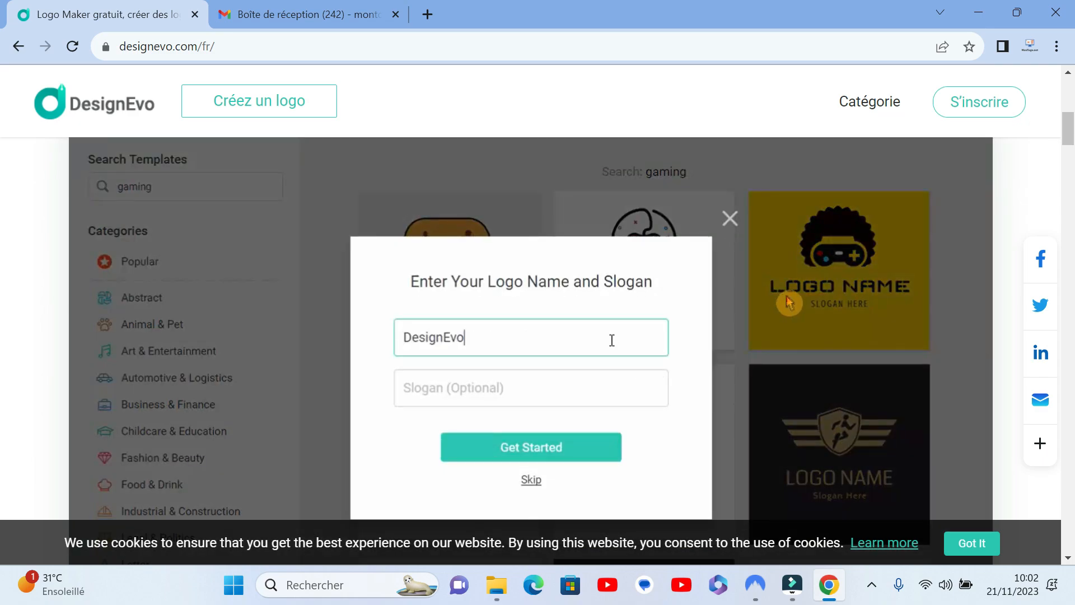
pyautogui.click(640, 391)
pyautogui.write('Create Custom Logo Designs for Free')
pyautogui.click(593, 446)
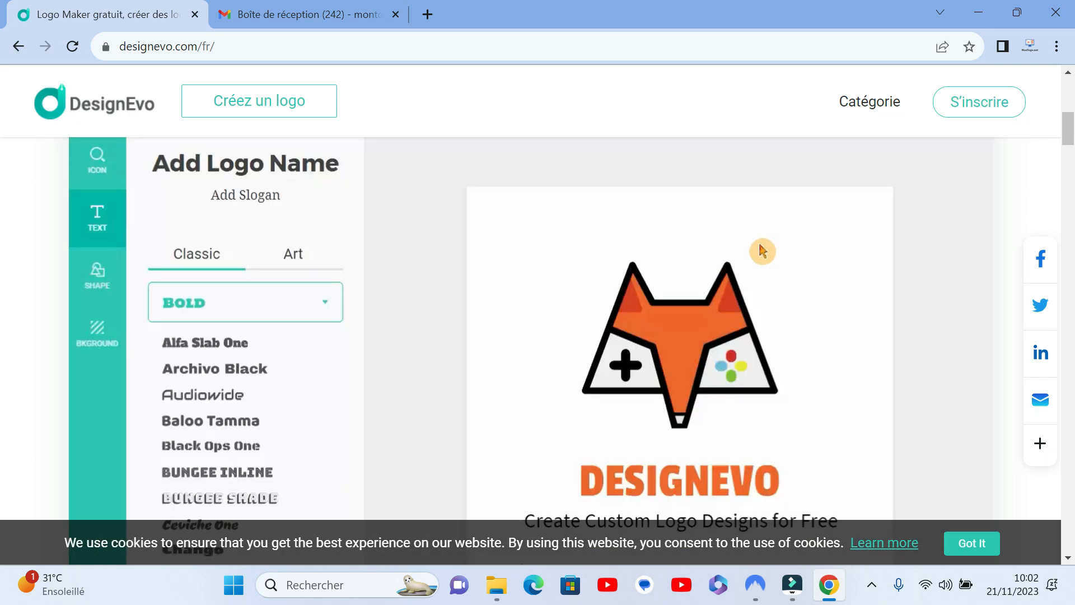
pyautogui.click(582, 490)
pyautogui.click(291, 371)
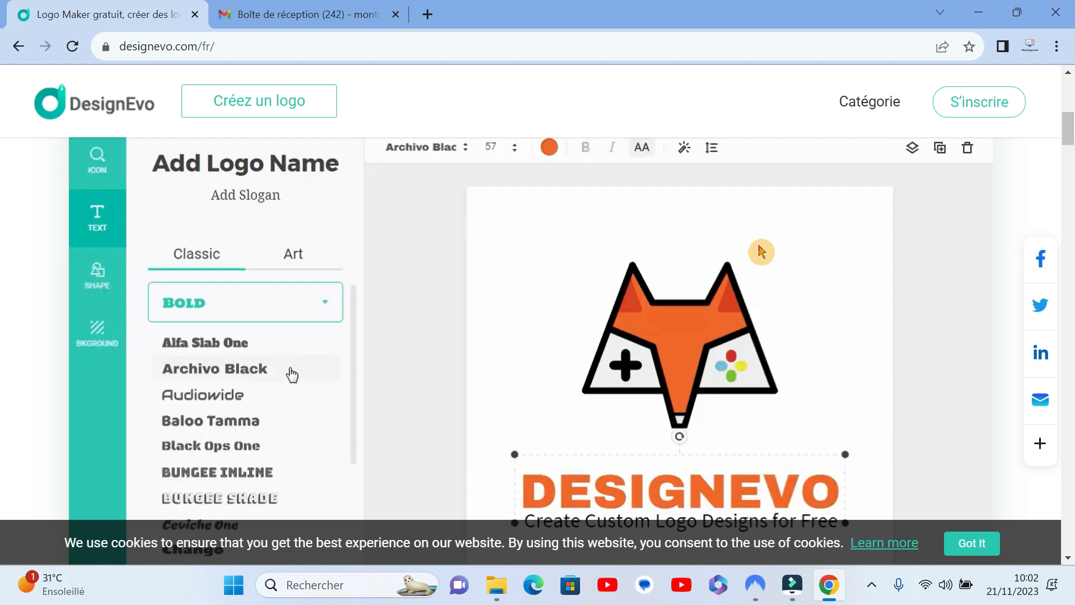
pyautogui.click(670, 326)
pyautogui.click(968, 147)
pyautogui.click(98, 174)
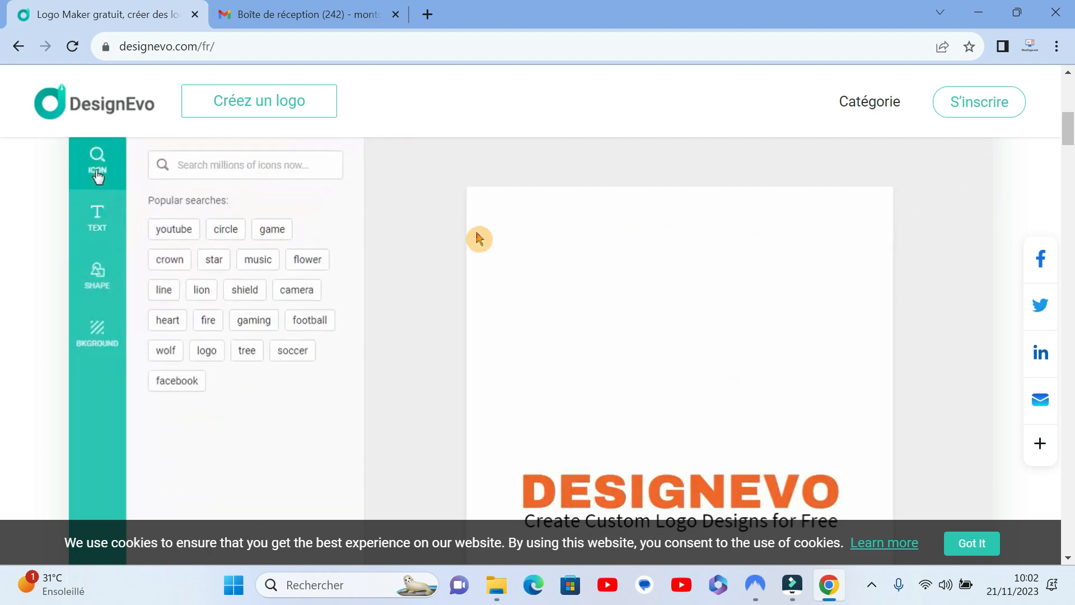
pyautogui.click(288, 164)
pyautogui.write('gaming')
pyautogui.press('Return')
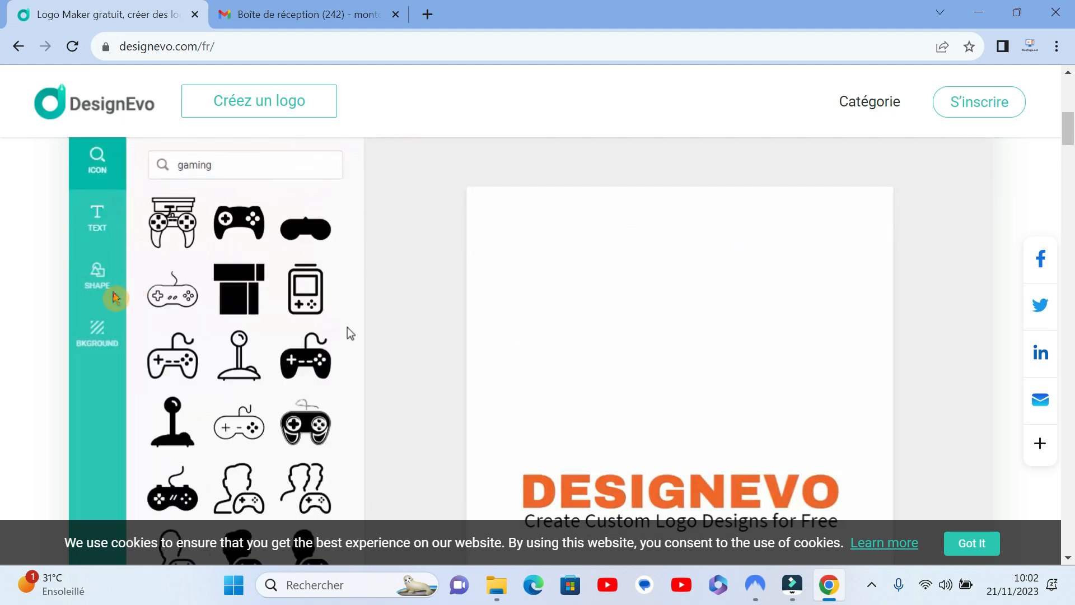
pyautogui.click(305, 423)
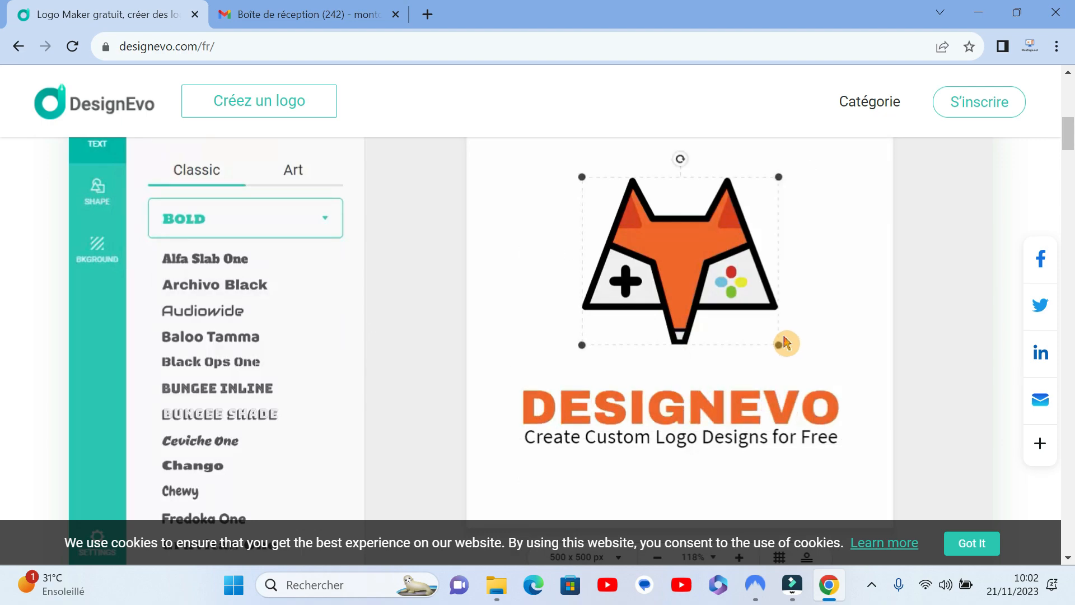
# Step: Examine the sample logo categories on the homepage, such as game, text, football, real estate and monogram logos
pyautogui.scroll(-5, 786, 342)
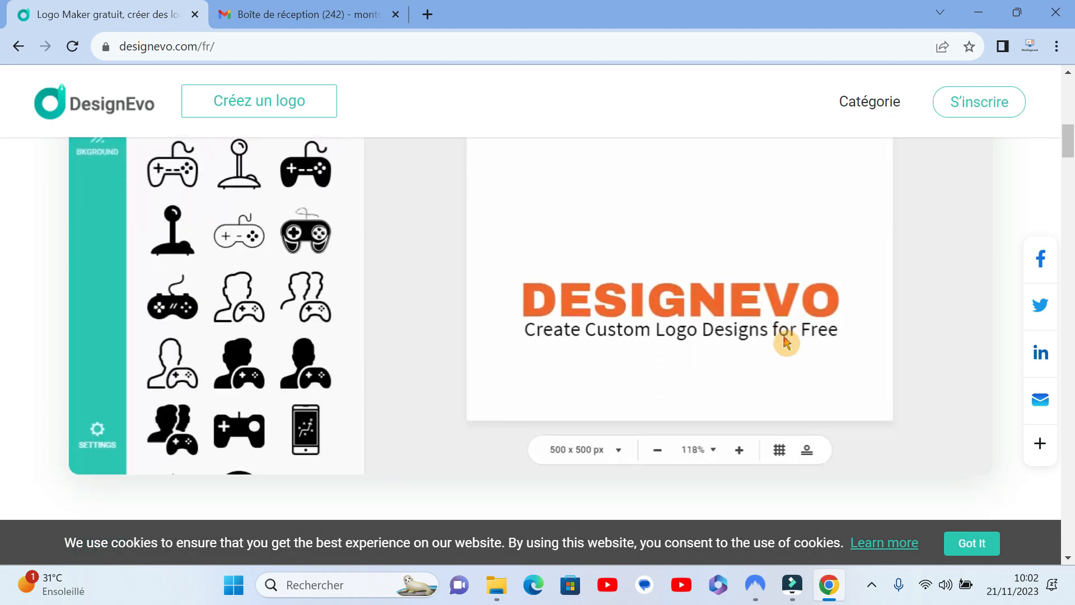
pyautogui.scroll(-8, 786, 343)
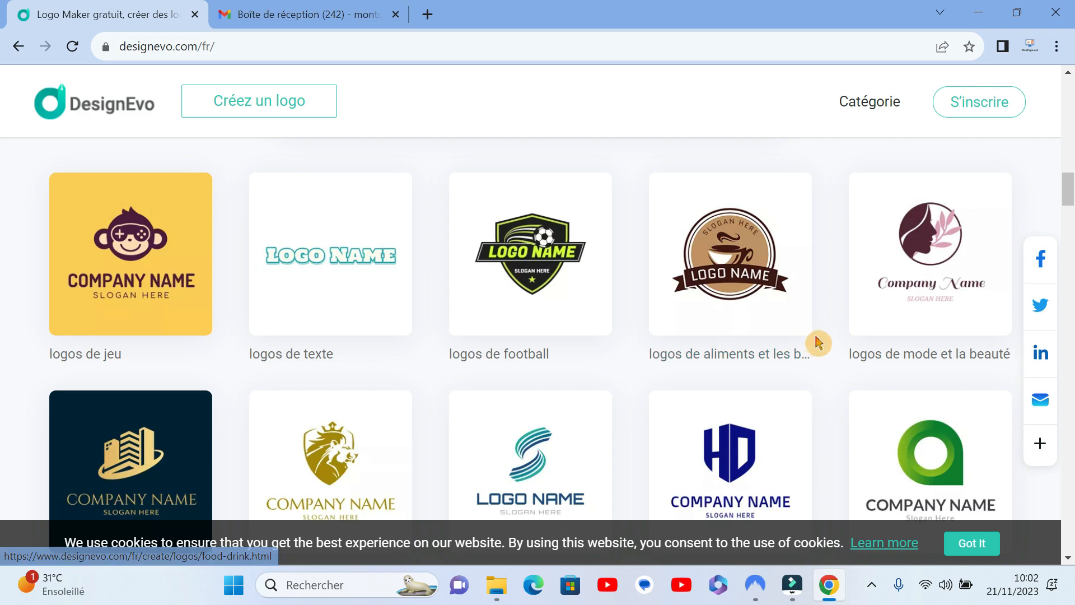
pyautogui.scroll(-1, 823, 342)
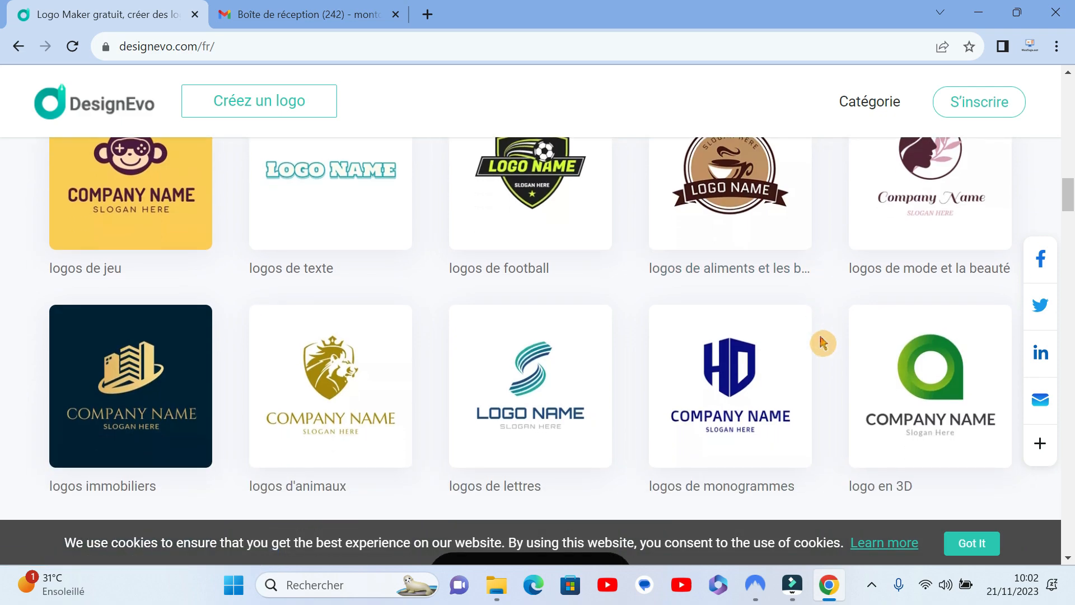
pyautogui.scroll(-1, 823, 343)
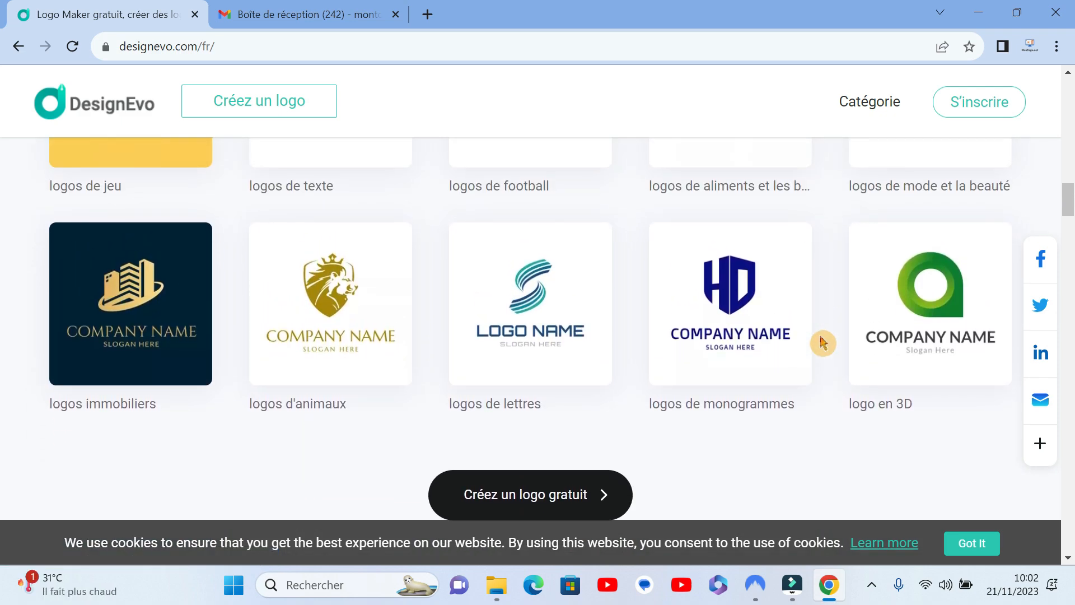
pyautogui.scroll(2, 823, 343)
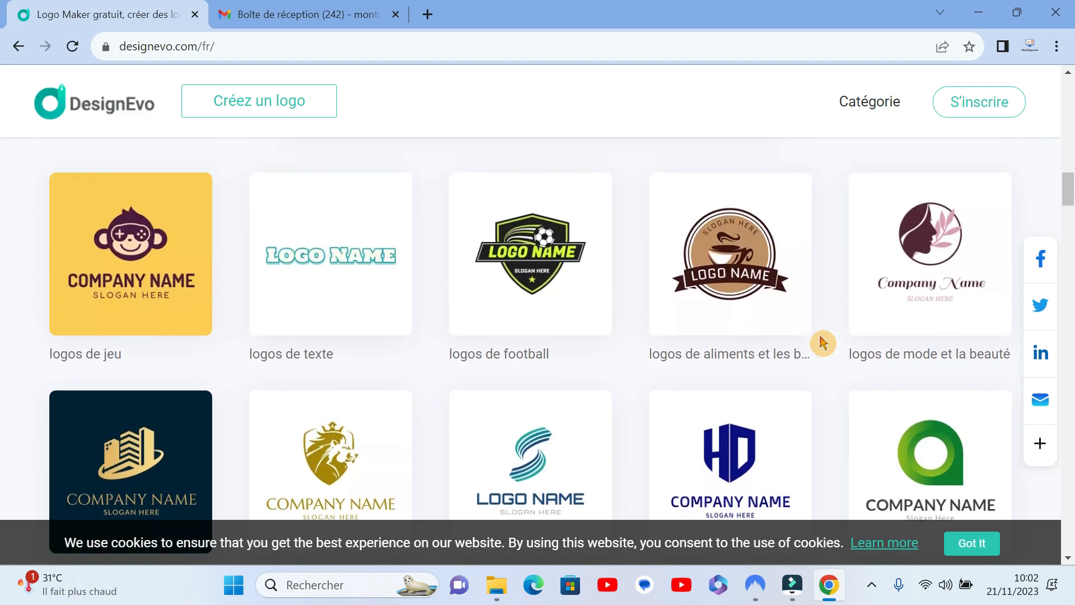
pyautogui.scroll(1, 823, 343)
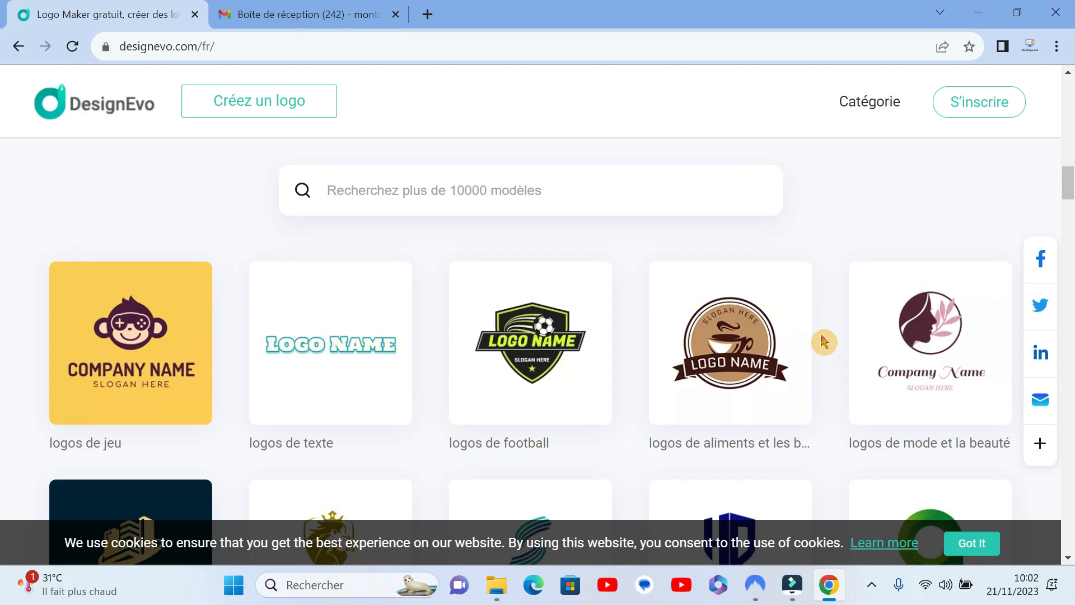
pyautogui.scroll(6, 824, 342)
pyautogui.scroll(5, 822, 340)
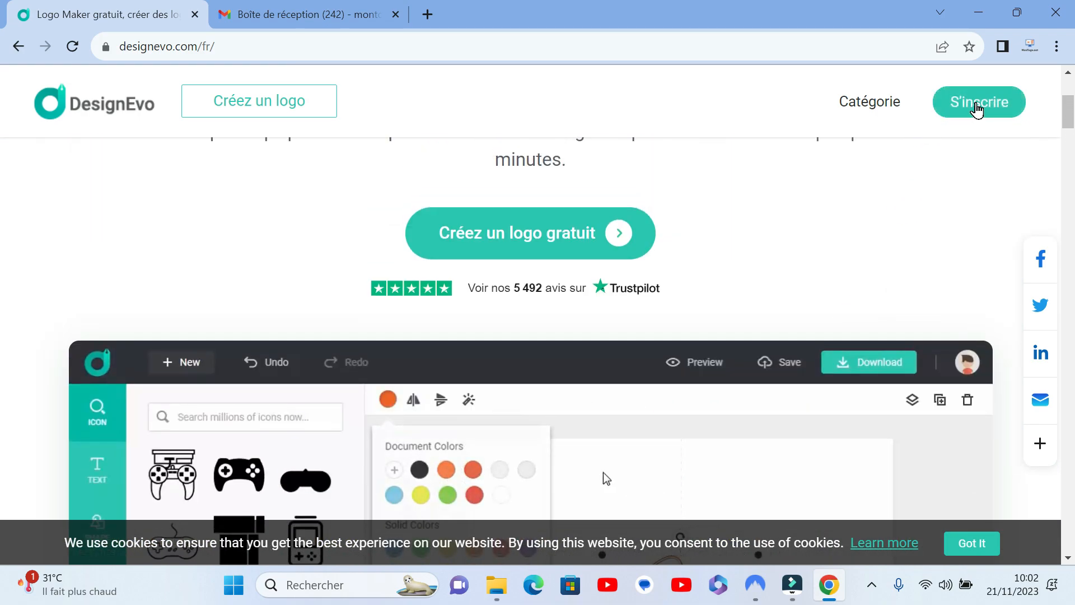
# Step: Sign up for a DesignEvo account with Google, choosing the existing Google account
pyautogui.click(976, 107)
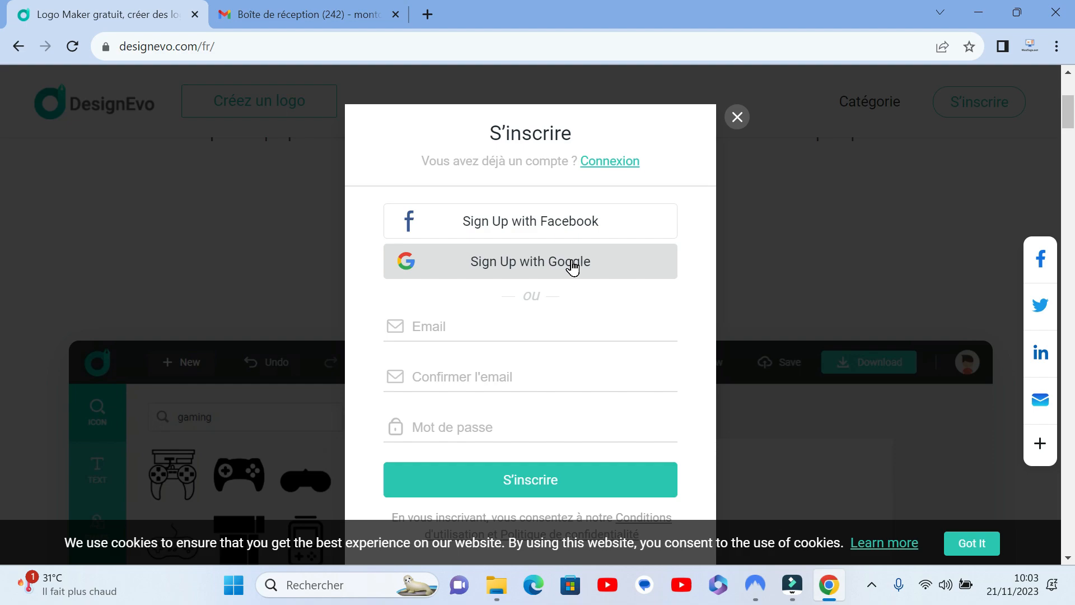
pyautogui.click(572, 264)
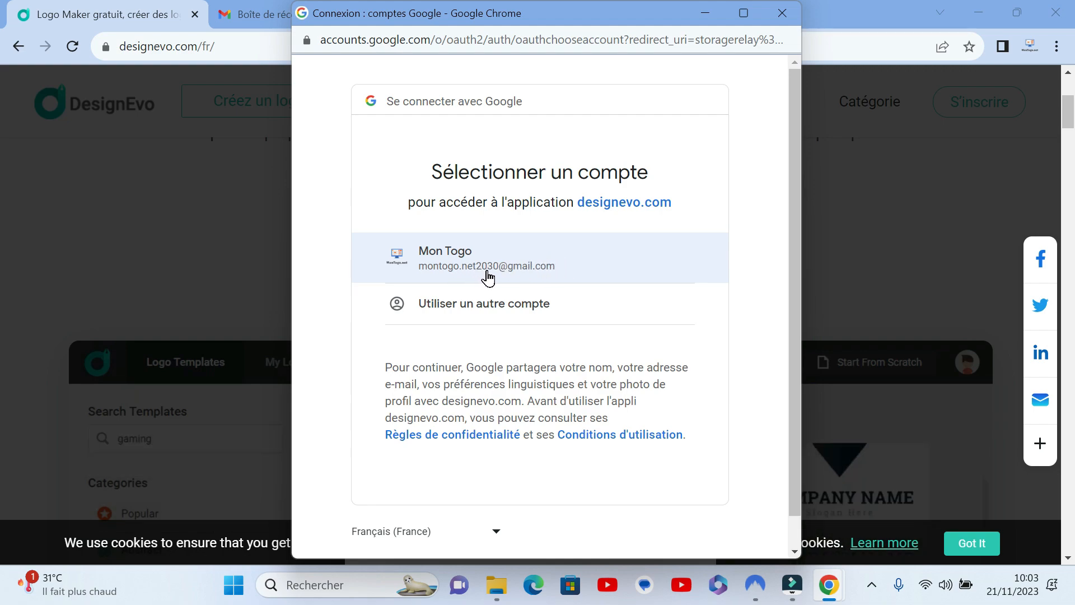
pyautogui.click(537, 267)
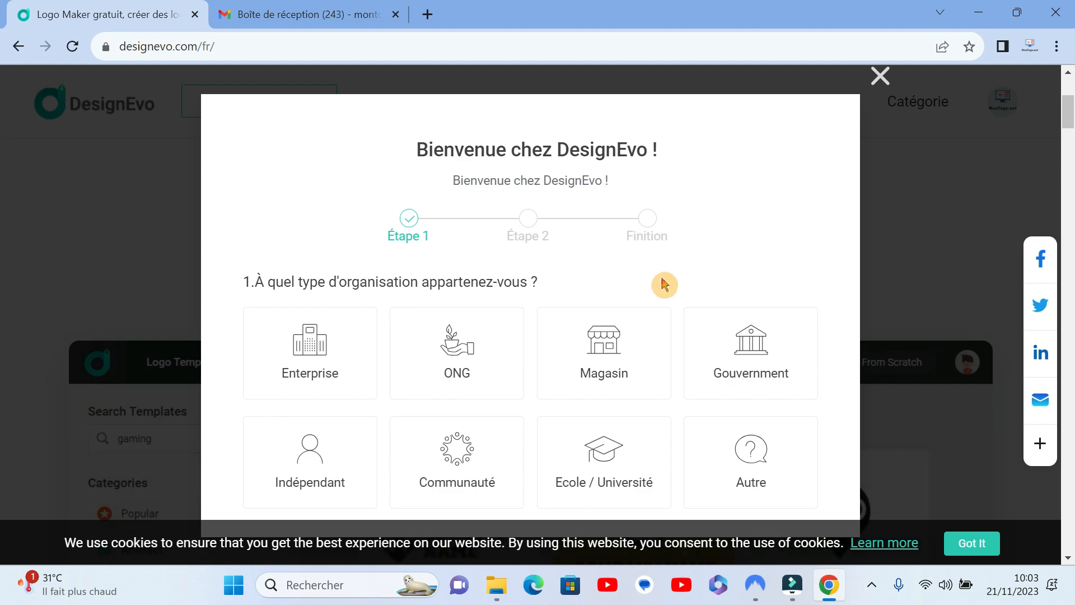
# Step: Answer the welcome questionnaire with Indépendant as the organisation type and Consultant as the role
pyautogui.scroll(-1, 665, 285)
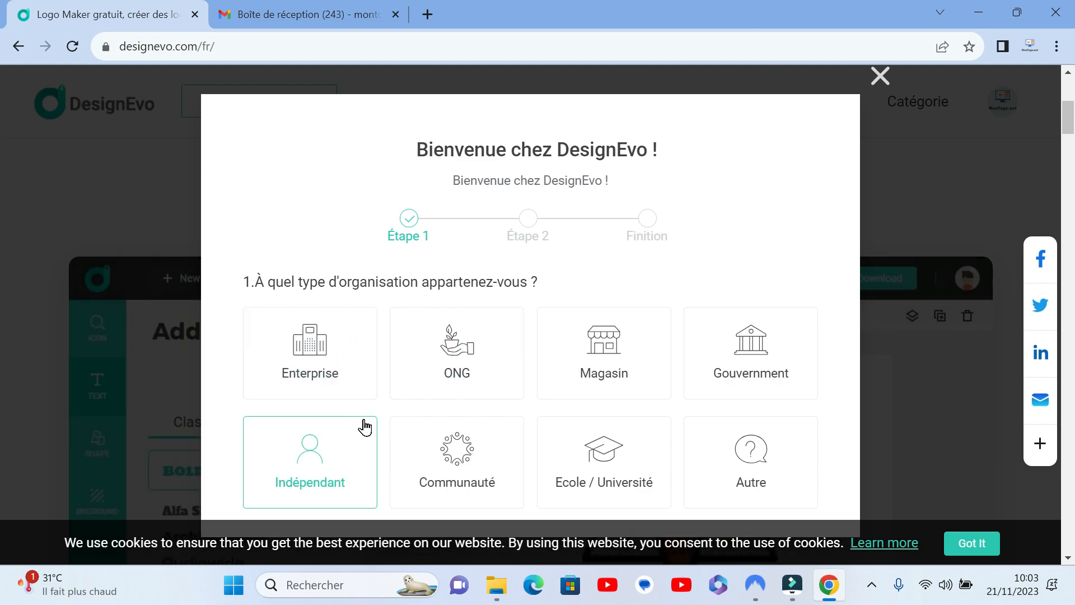
pyautogui.click(344, 458)
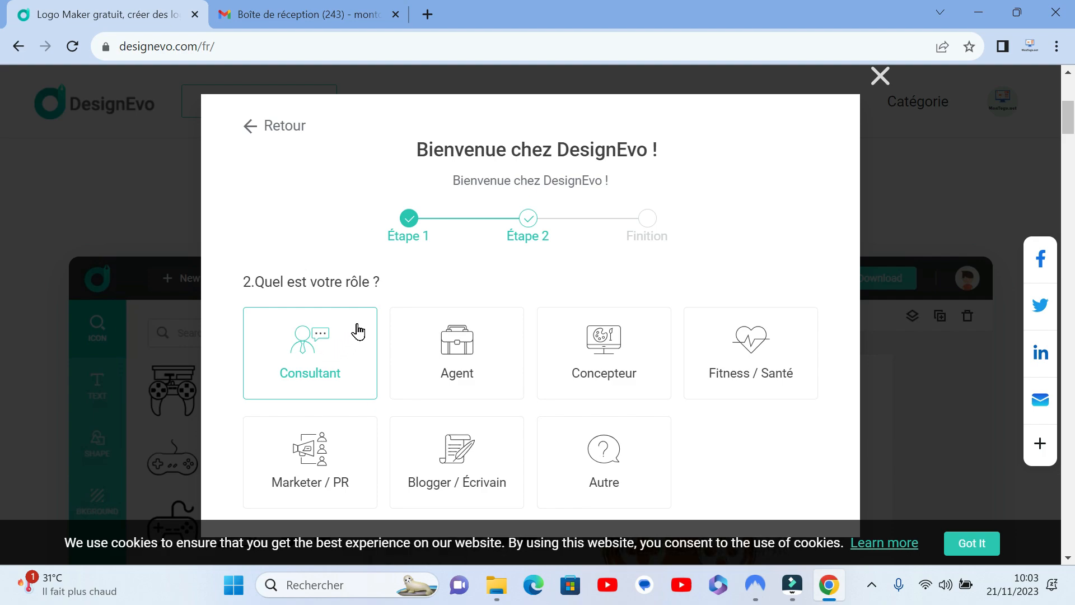
pyautogui.click(354, 329)
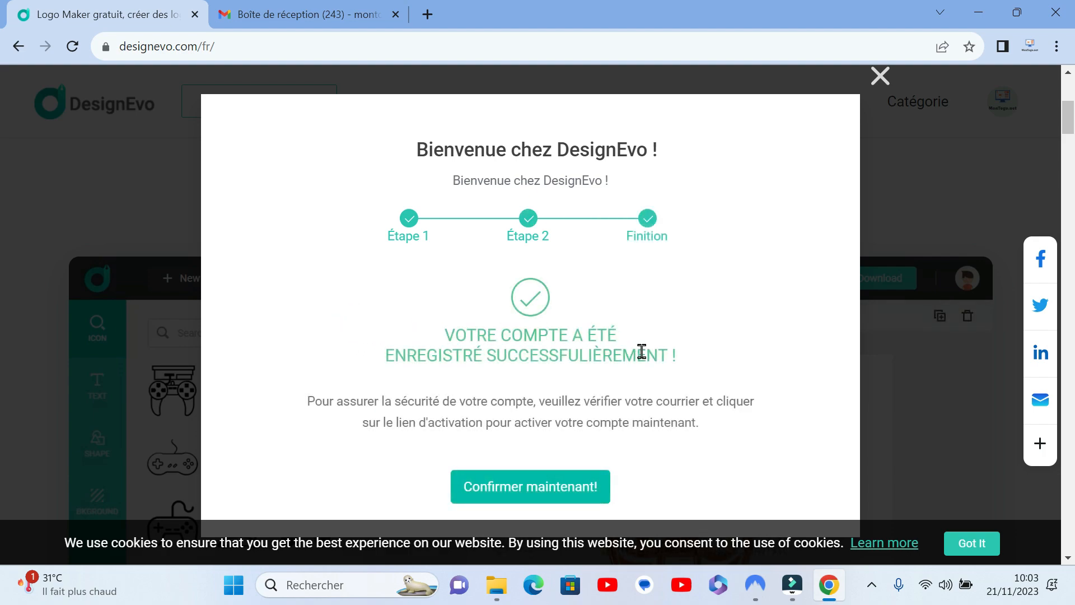
# Step: Open DesignEvo's account confirmation email in Gmail, review its login details and confirmation link, and return to the DesignEvo site
pyautogui.click(555, 487)
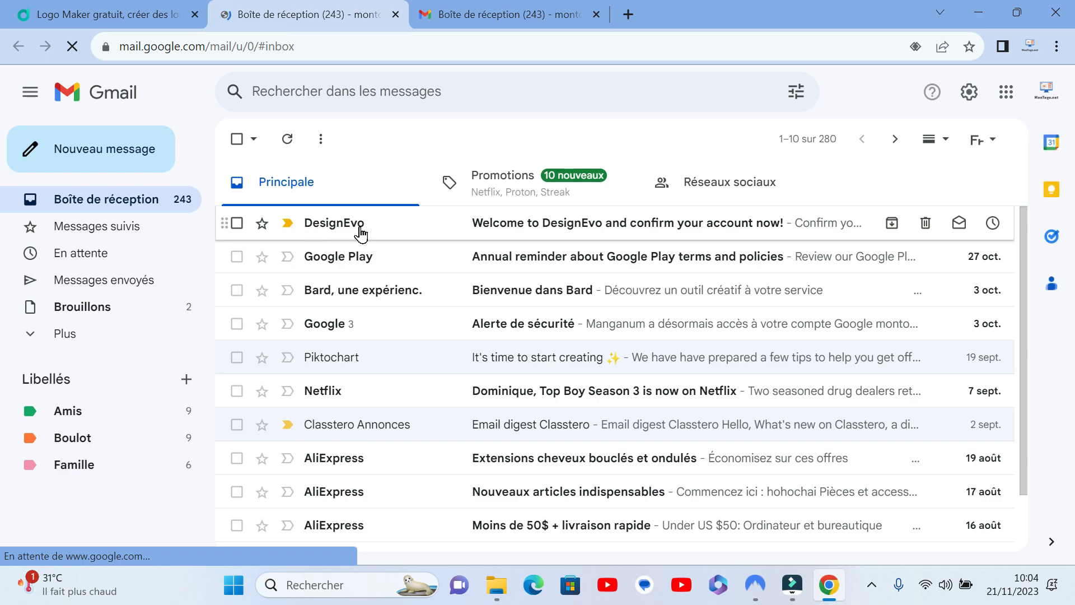
pyautogui.click(619, 226)
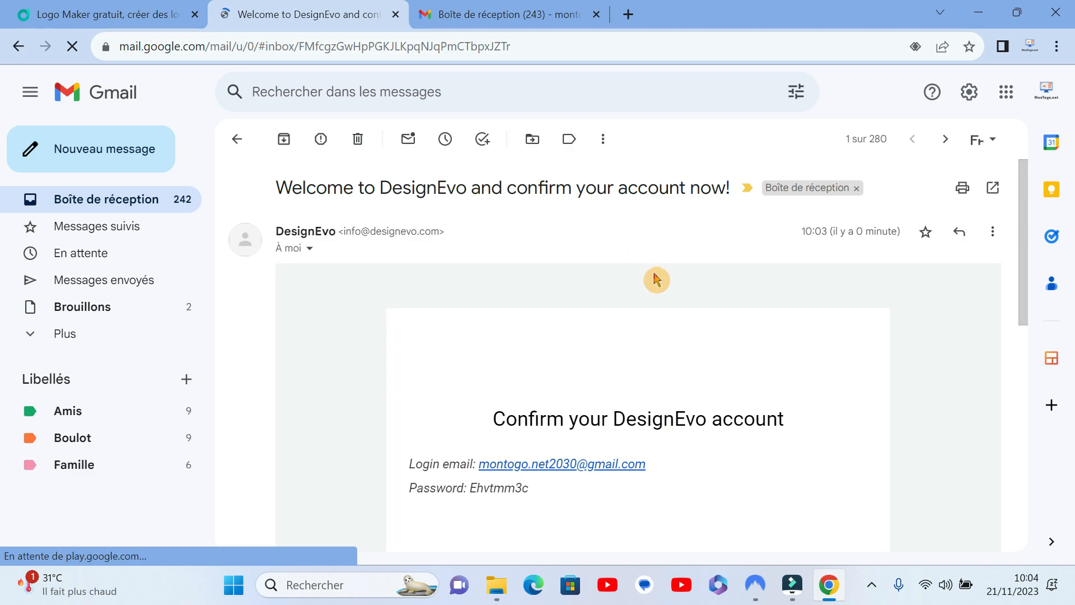
pyautogui.scroll(-3, 635, 323)
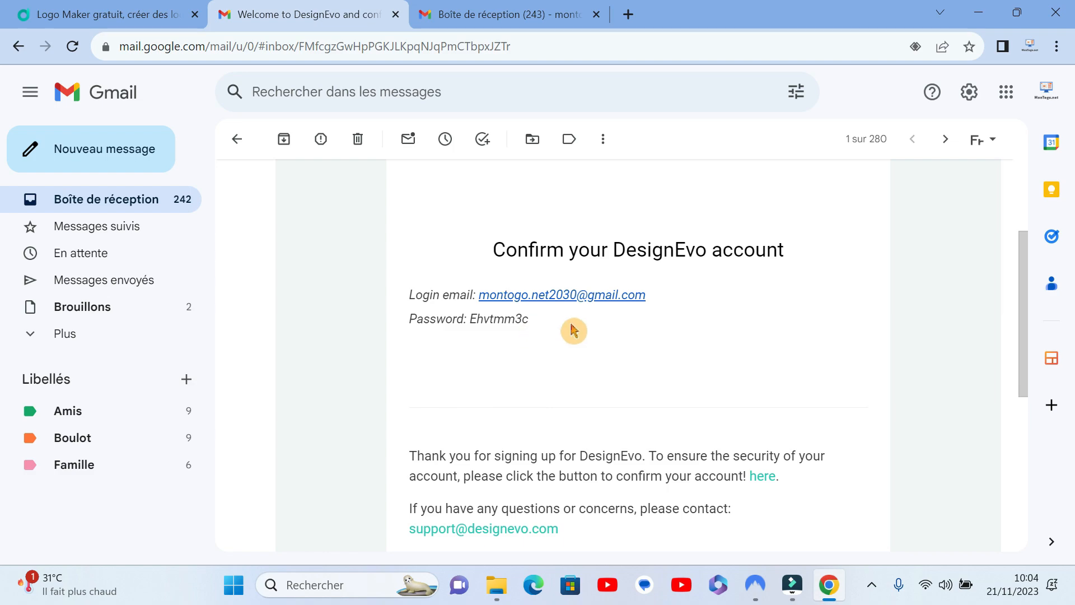
pyautogui.scroll(-2, 571, 329)
pyautogui.scroll(2, 571, 327)
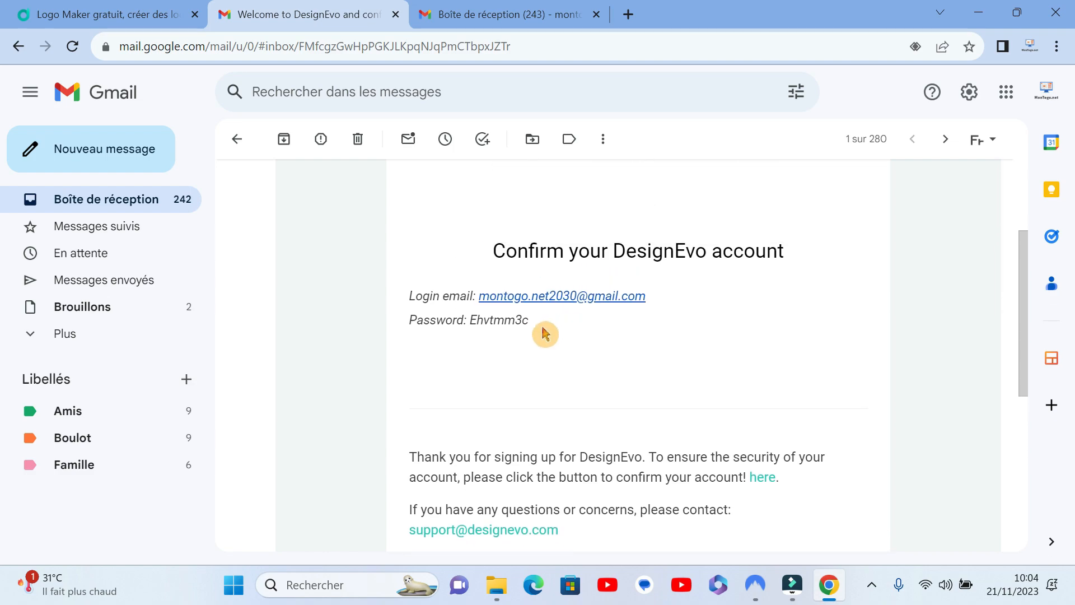
pyautogui.click(154, 20)
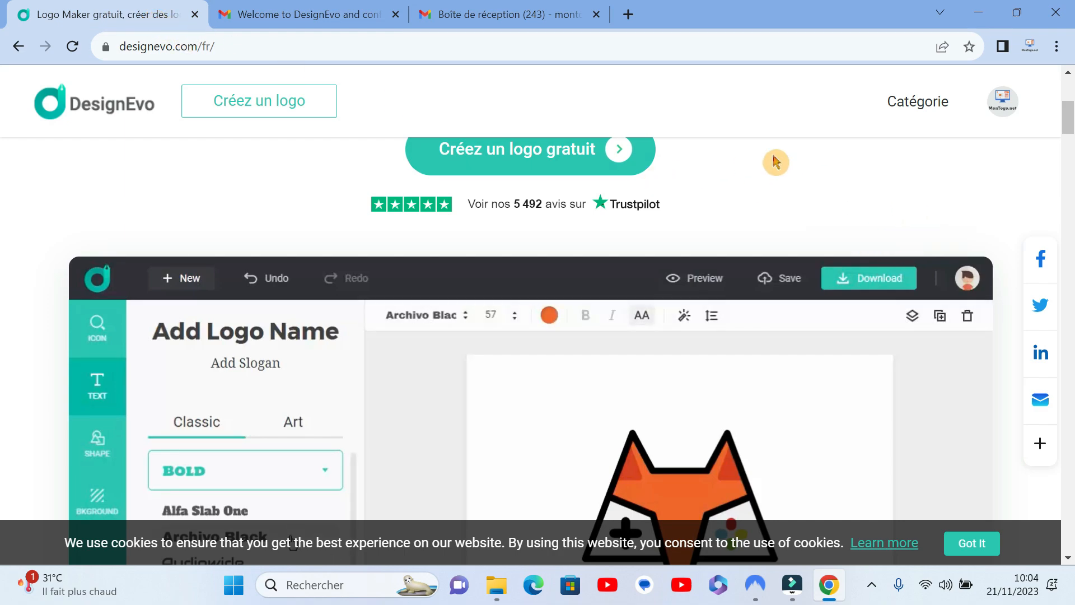
# Step: Review the login email and password in DesignEvo's confirmation message in Gmail, then return to the DesignEvo site
pyautogui.click(1010, 111)
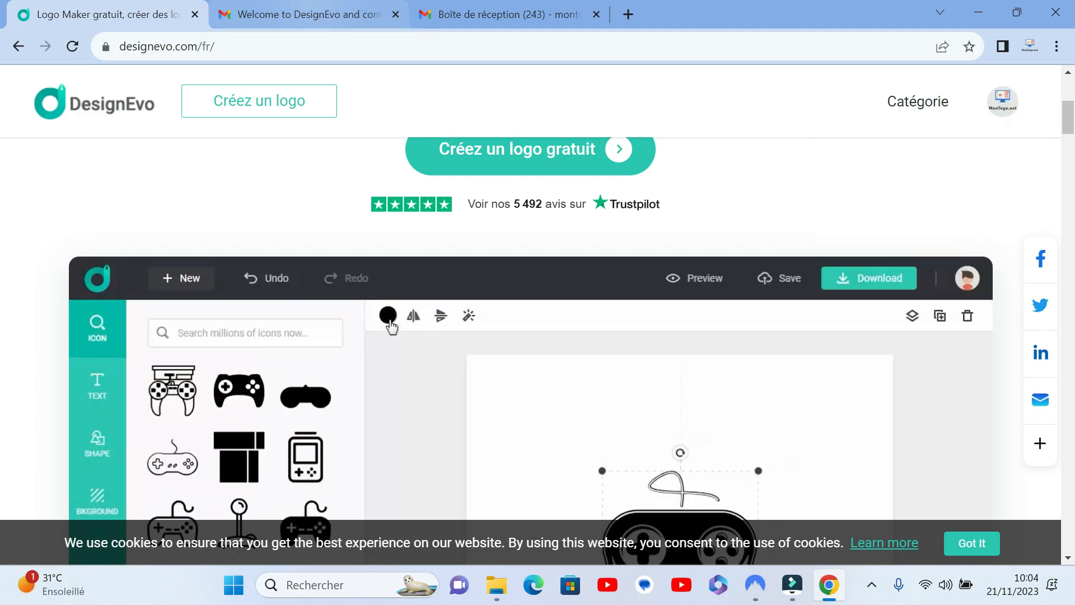
pyautogui.click(322, 14)
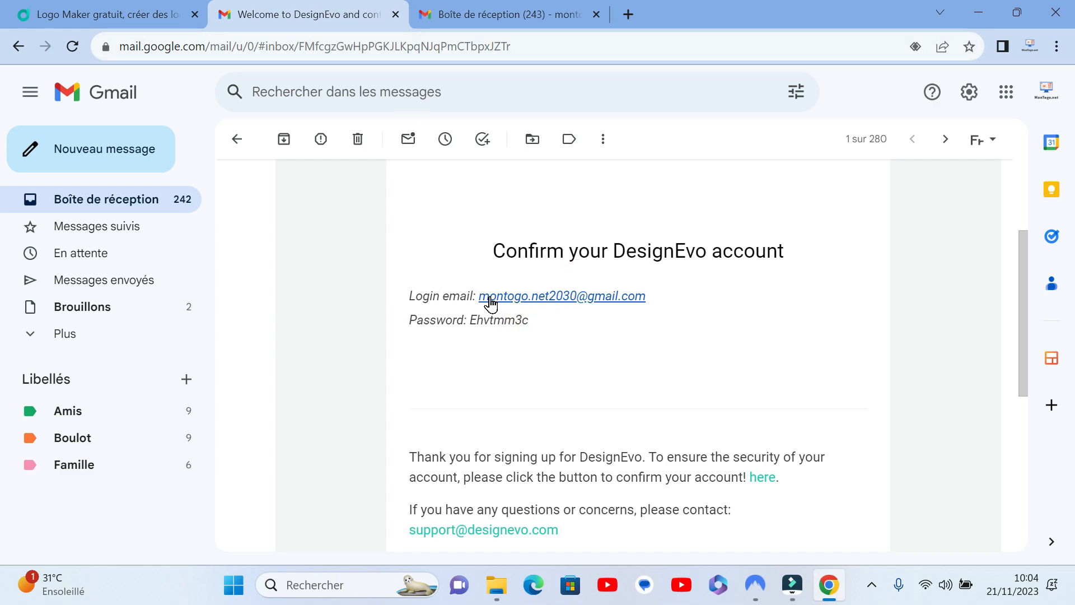
pyautogui.moveTo(649, 301); pyautogui.dragTo(486, 287)
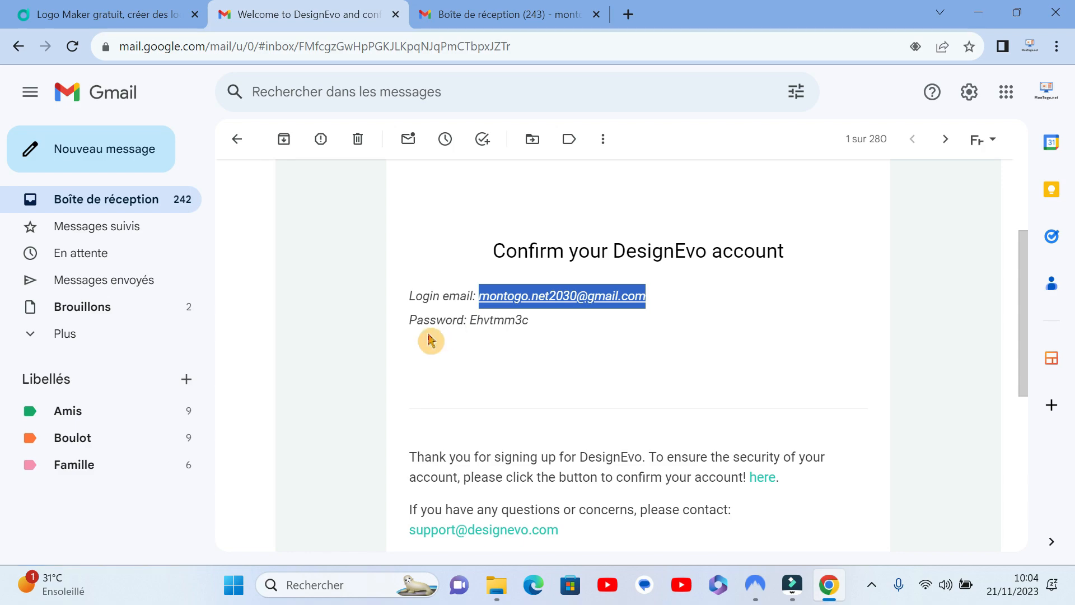
pyautogui.click(537, 326)
pyautogui.moveTo(536, 326); pyautogui.dragTo(474, 318)
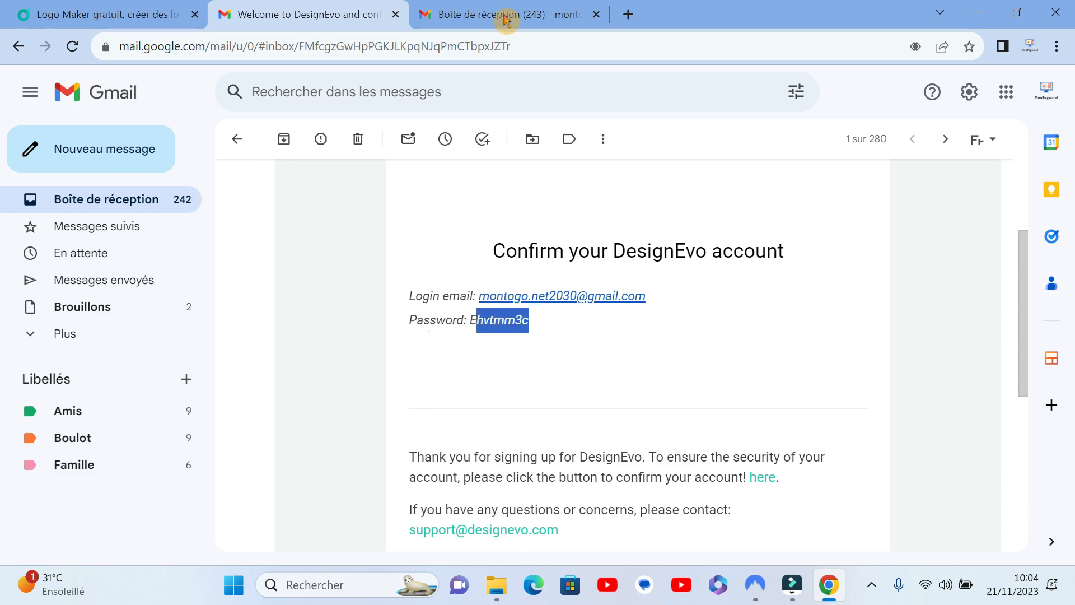
pyautogui.click(140, 14)
# Step: Open the account's Mon Profil page and review the profile picture, name and password settings
pyautogui.click(1002, 102)
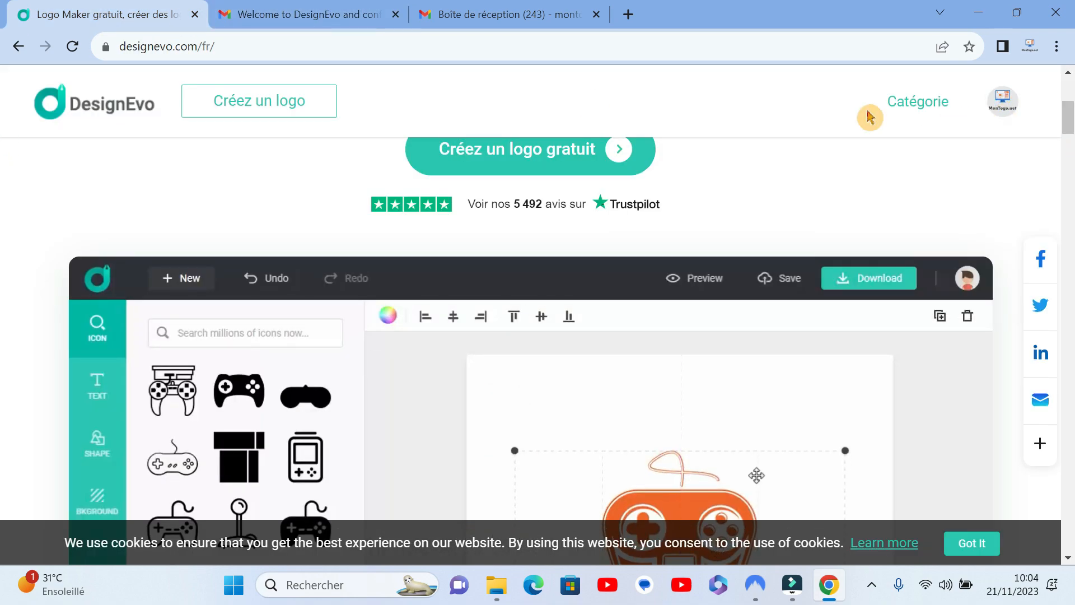
pyautogui.moveTo(996, 105)
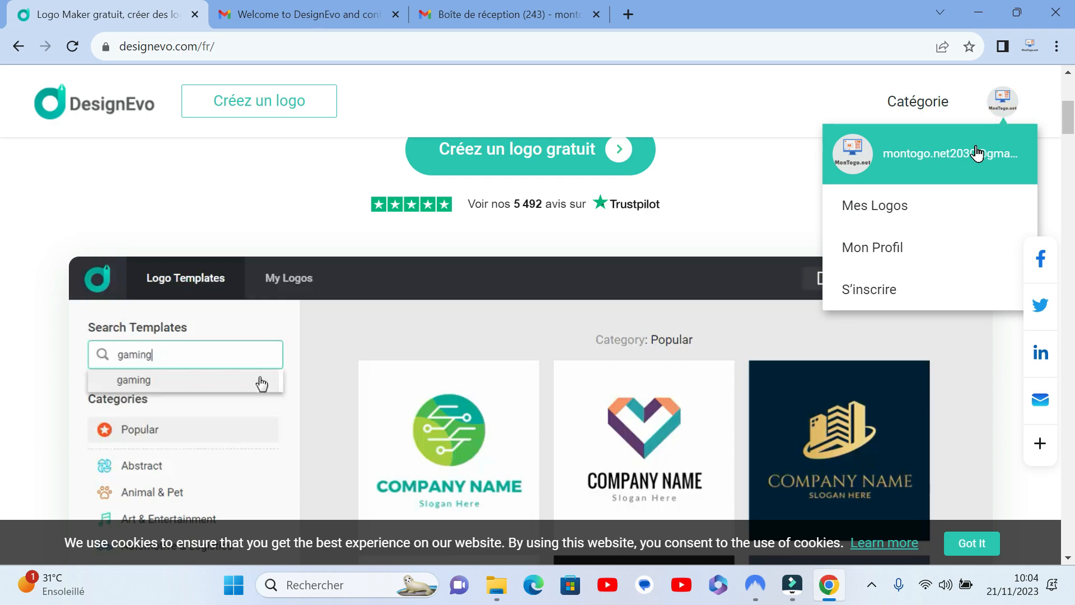
pyautogui.click(890, 249)
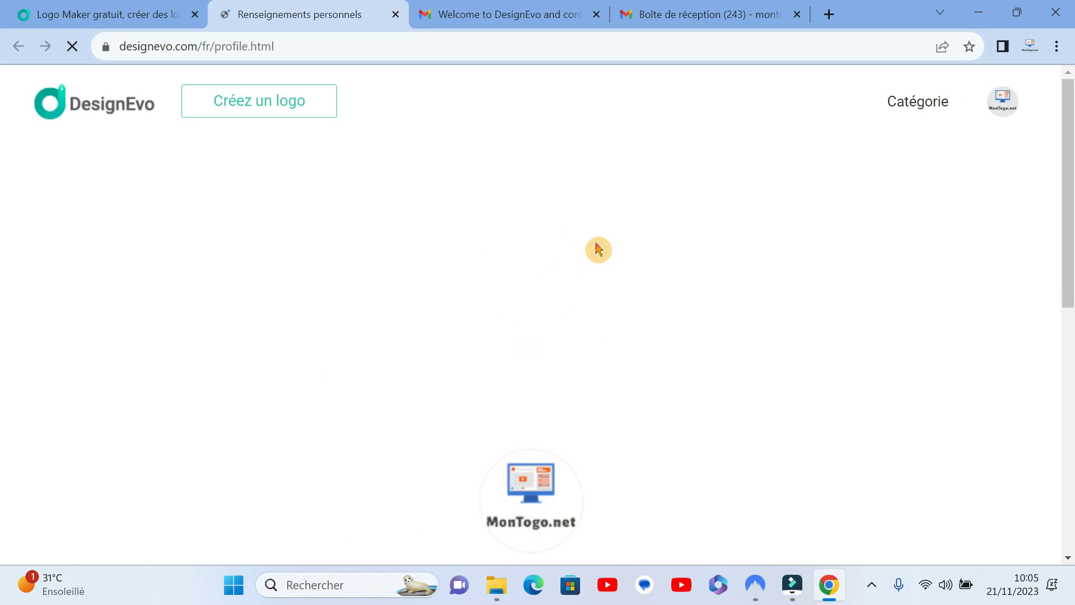
pyautogui.scroll(-10, 619, 250)
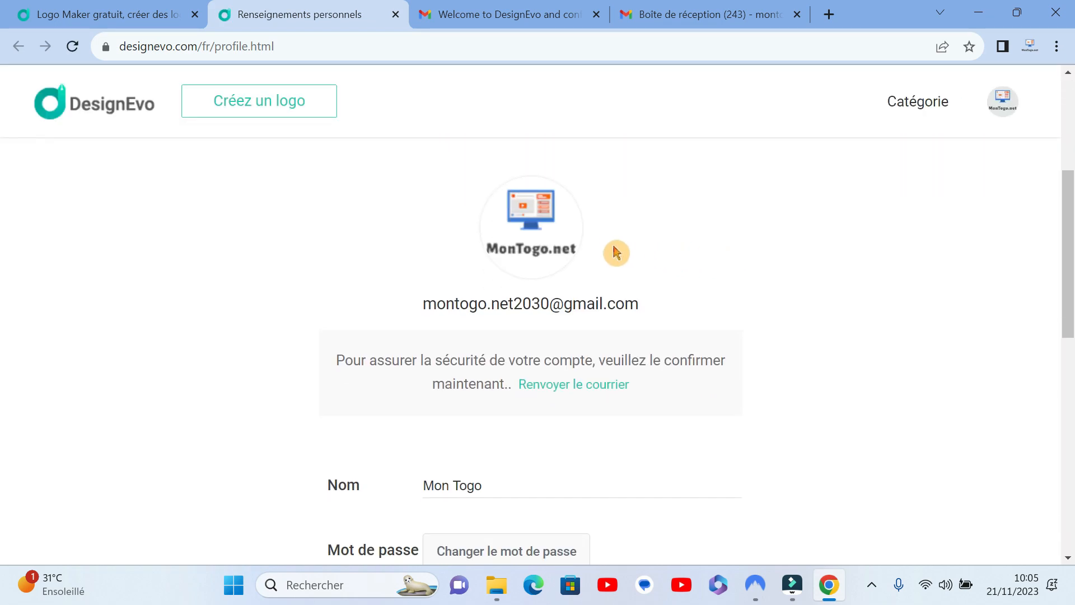
pyautogui.scroll(10, 671, 271)
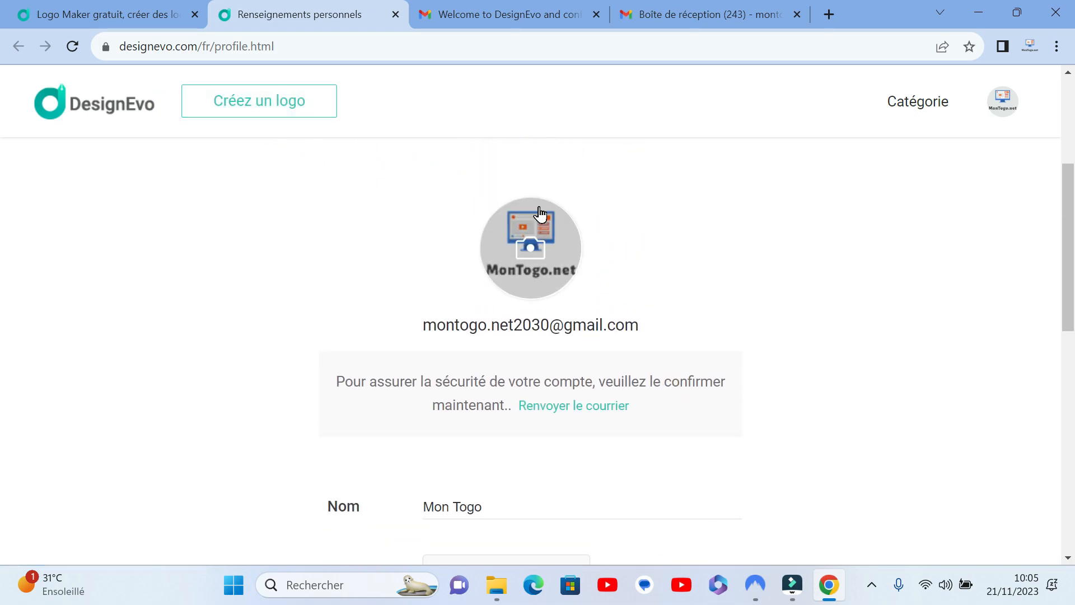
# Step: Start creating a logo and examine the template categories, from Abstrait through to Voyage Et Hôtel
pyautogui.click(271, 103)
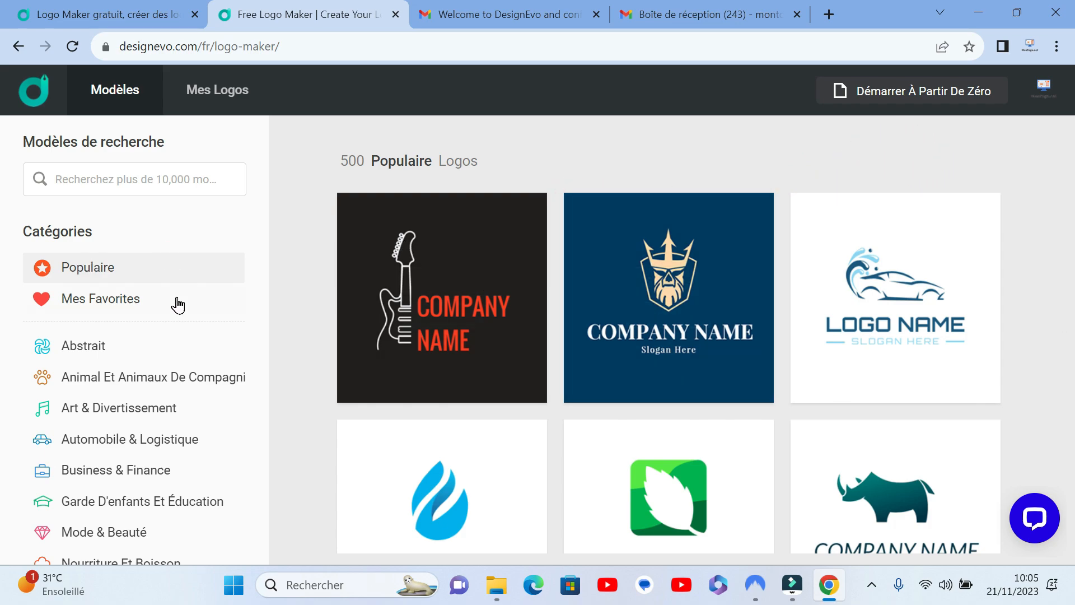
pyautogui.scroll(-3, 192, 397)
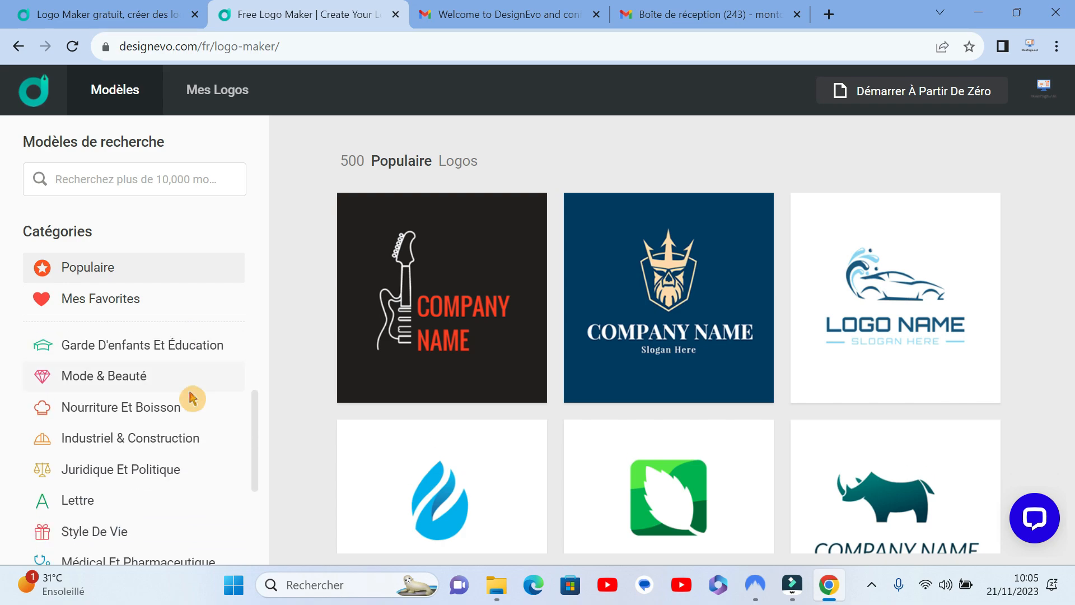
pyautogui.scroll(-3, 196, 387)
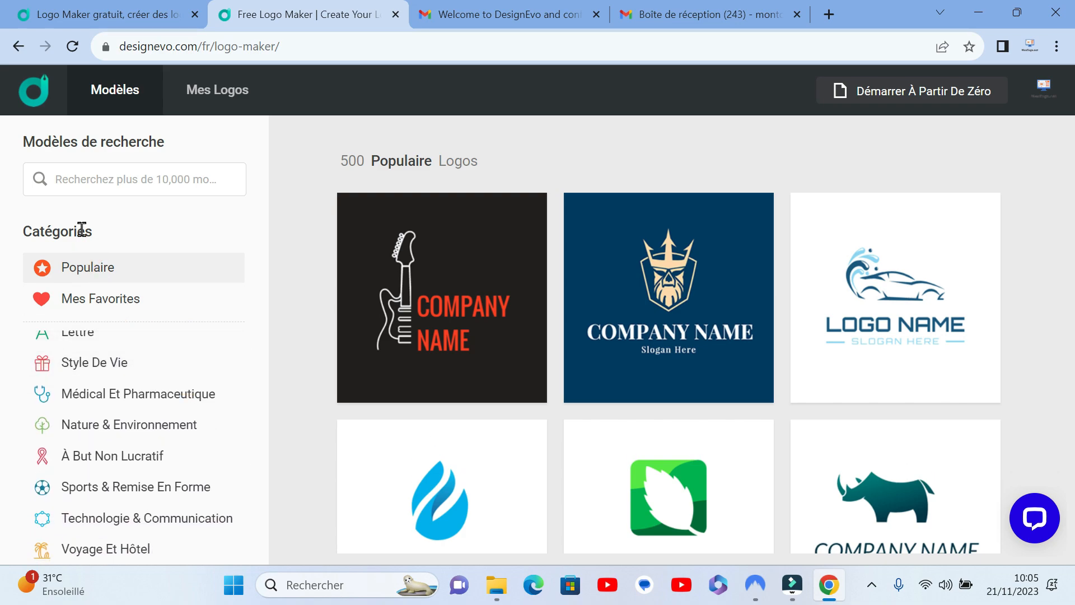
pyautogui.scroll(3, 154, 393)
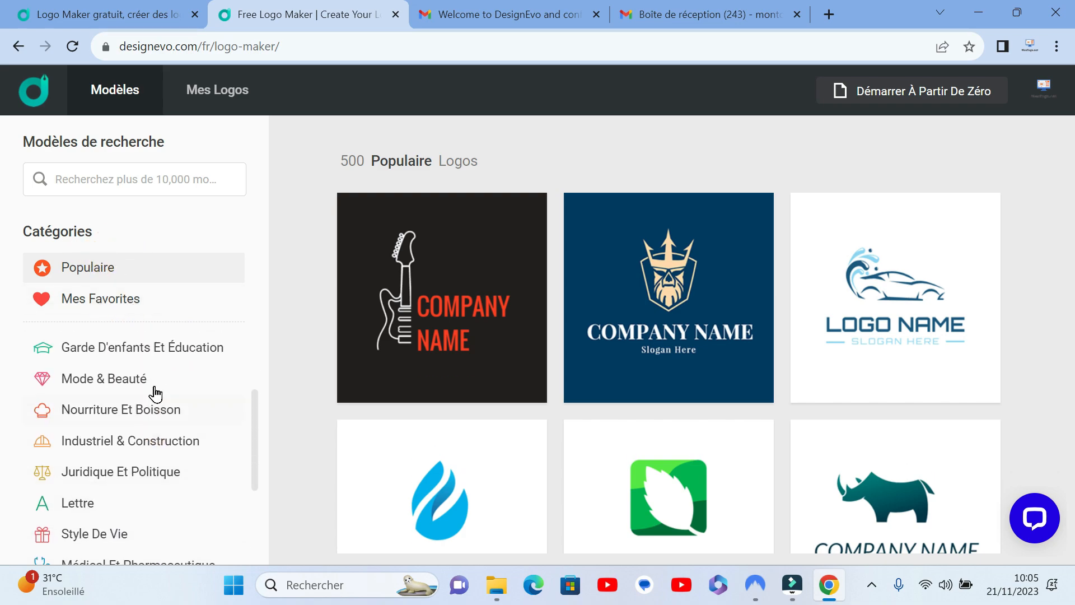
pyautogui.scroll(3, 156, 394)
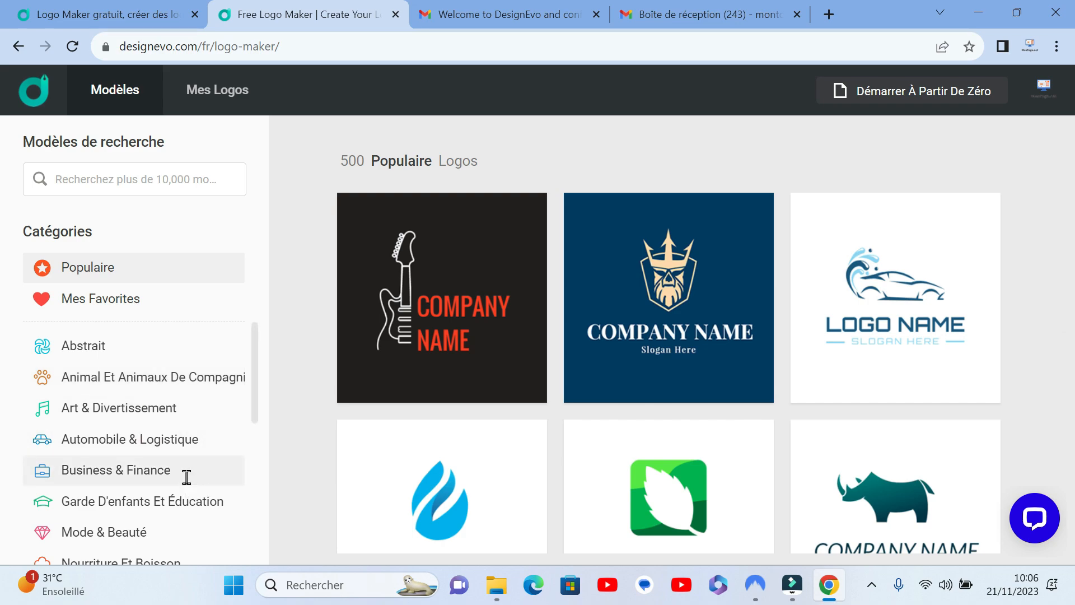
pyautogui.scroll(-5, 185, 475)
pyautogui.scroll(-1, 171, 471)
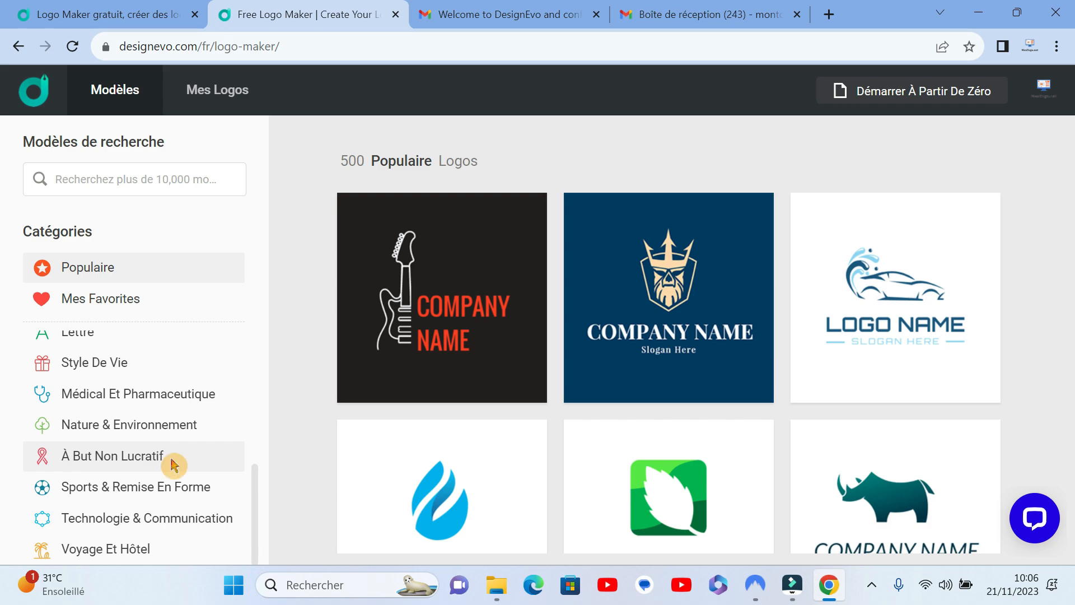
pyautogui.scroll(6, 185, 458)
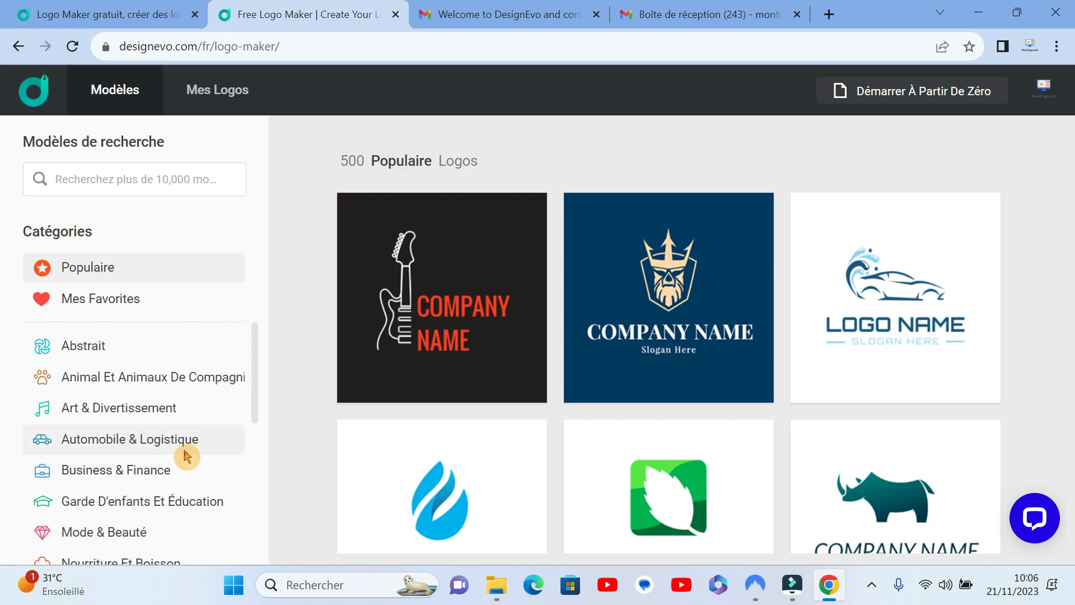
pyautogui.scroll(-5, 185, 454)
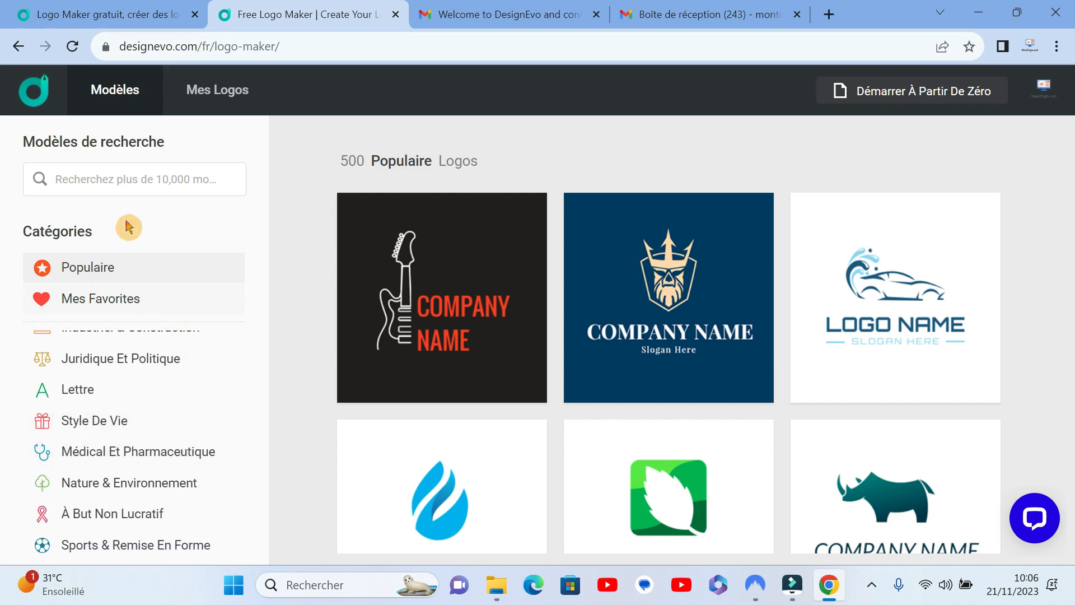
# Step: Search the logo templates for the suggested term "restaurants"
pyautogui.click(130, 177)
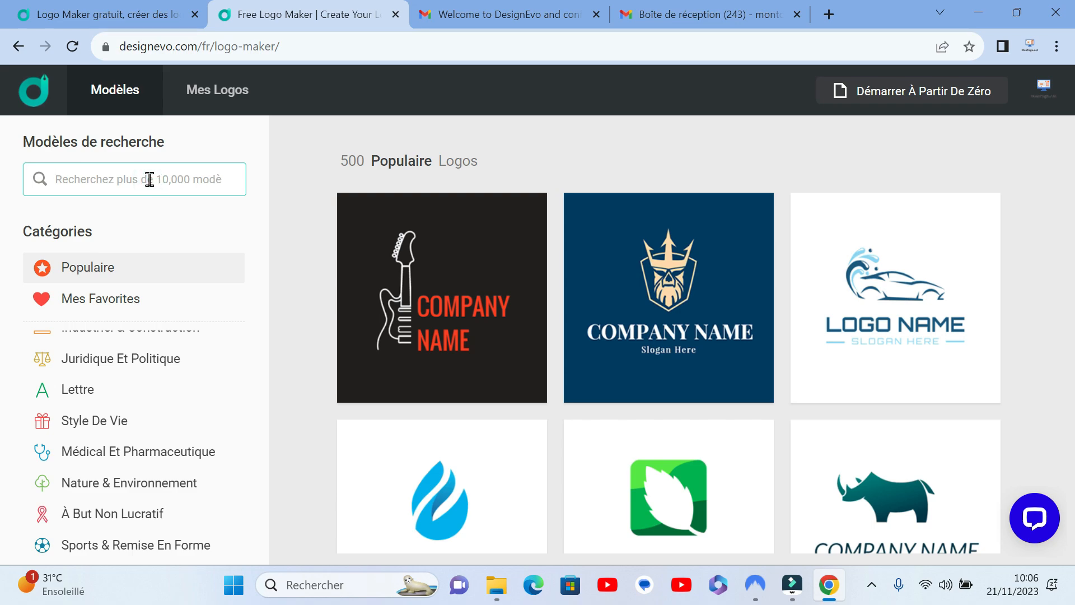
pyautogui.write('rest')
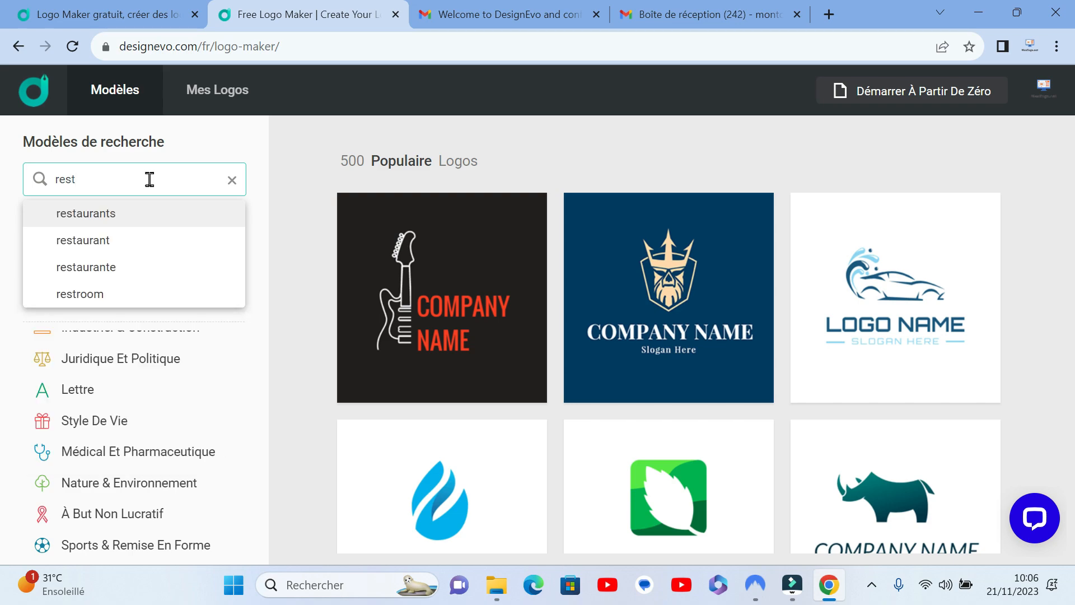
pyautogui.click(100, 222)
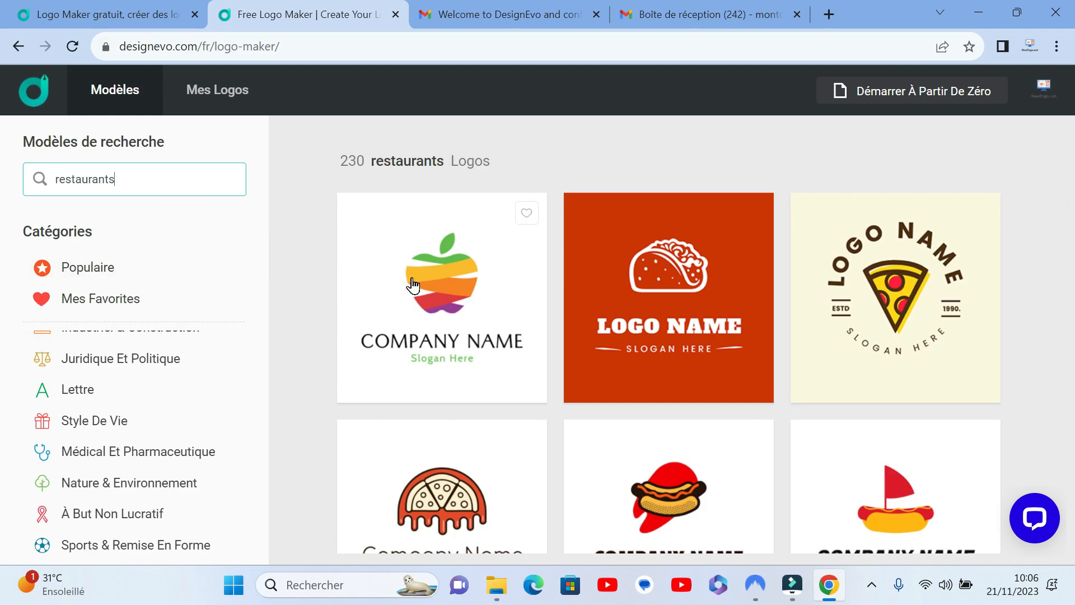
# Step: Examine the restaurant logo templates, such as the apple, taco, pizza, hot dog, fish, chef and ship designs
pyautogui.scroll(-10, 957, 328)
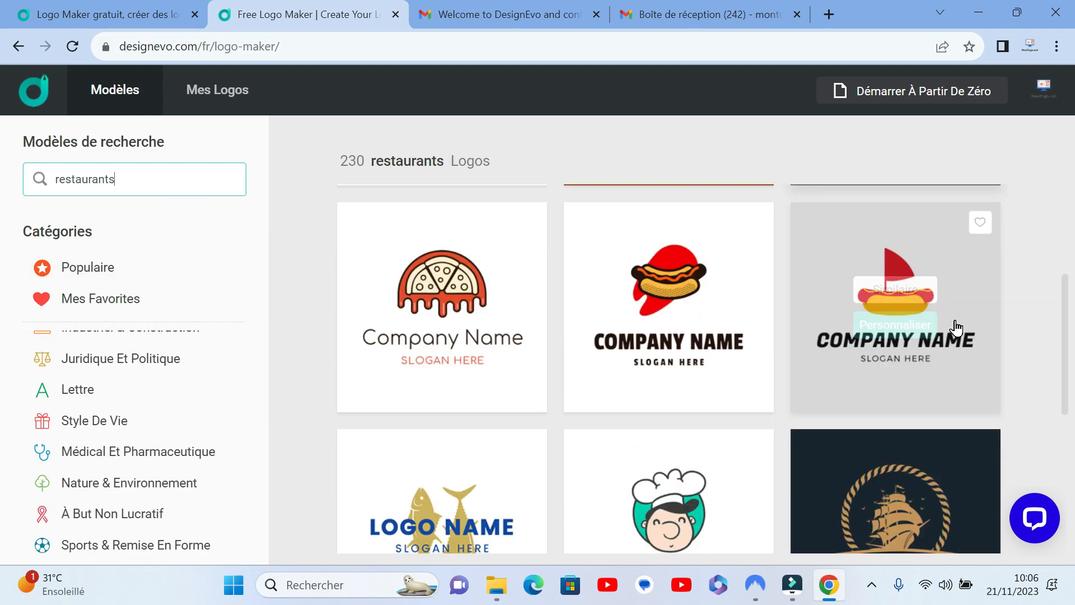
pyautogui.scroll(9, 954, 330)
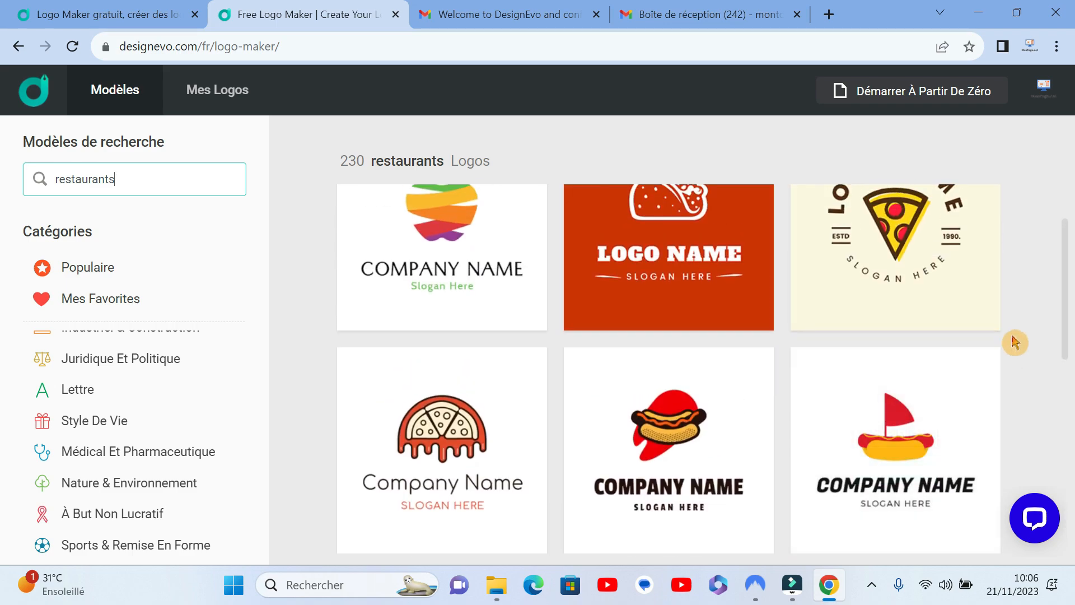
pyautogui.scroll(1, 991, 339)
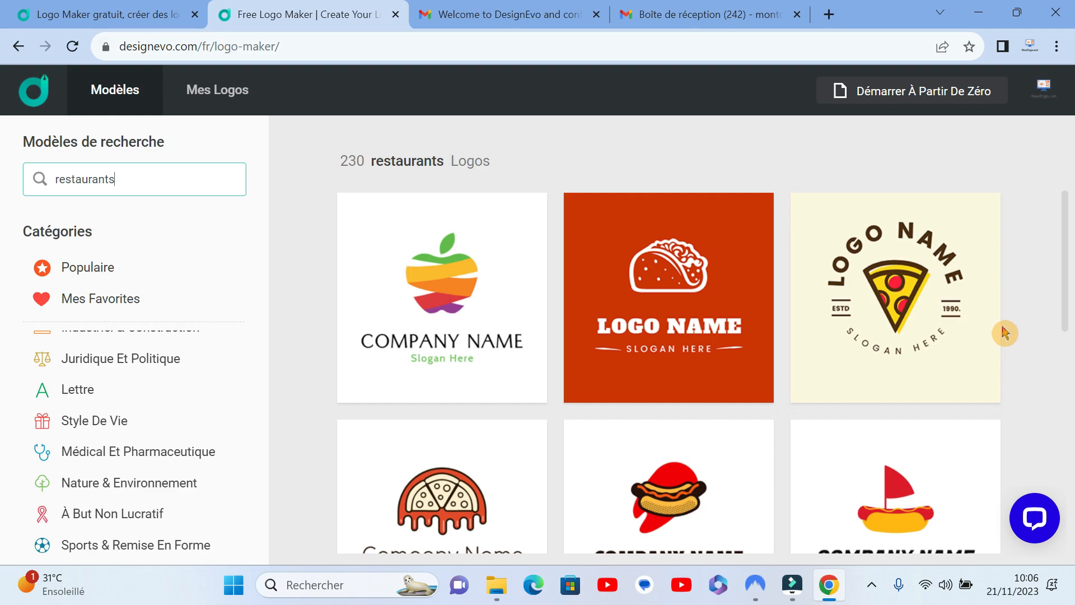
pyautogui.scroll(-5, 1004, 333)
pyautogui.scroll(5, 1003, 331)
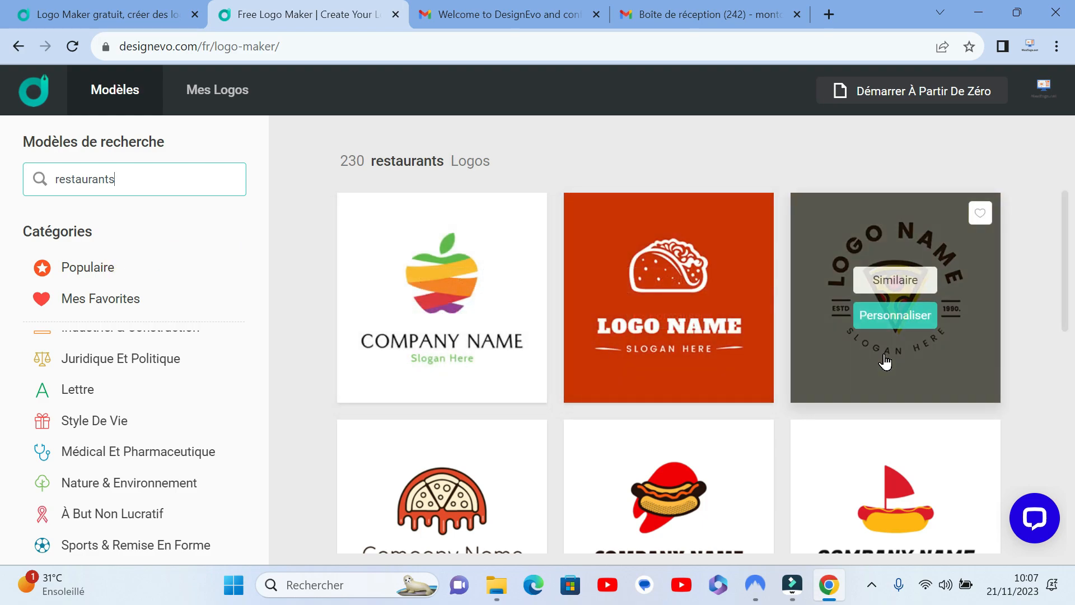
pyautogui.scroll(-5, 885, 361)
pyautogui.scroll(5, 811, 362)
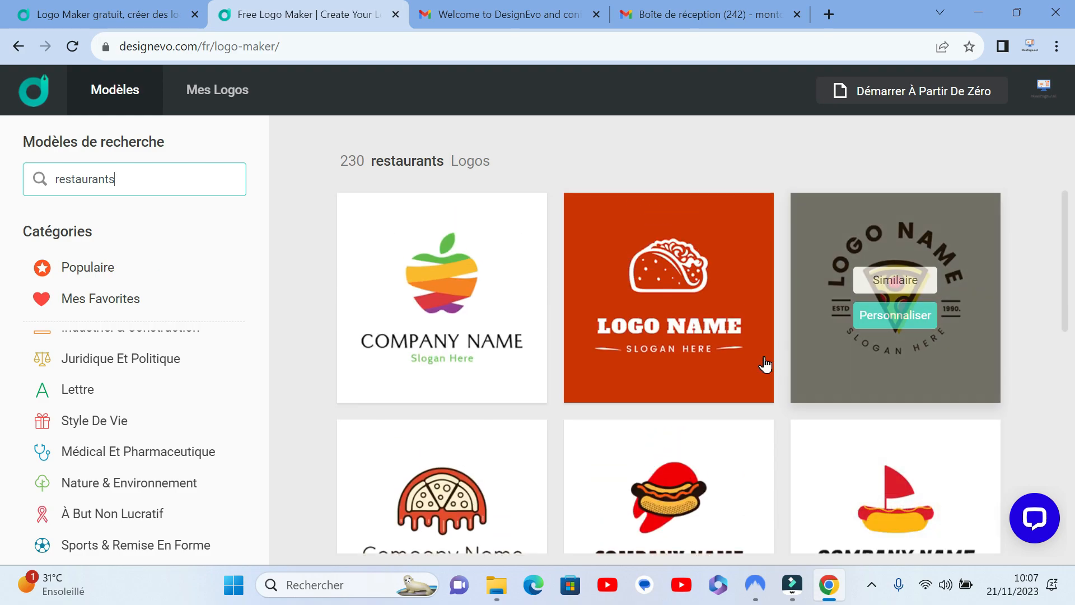
pyautogui.scroll(-6, 792, 355)
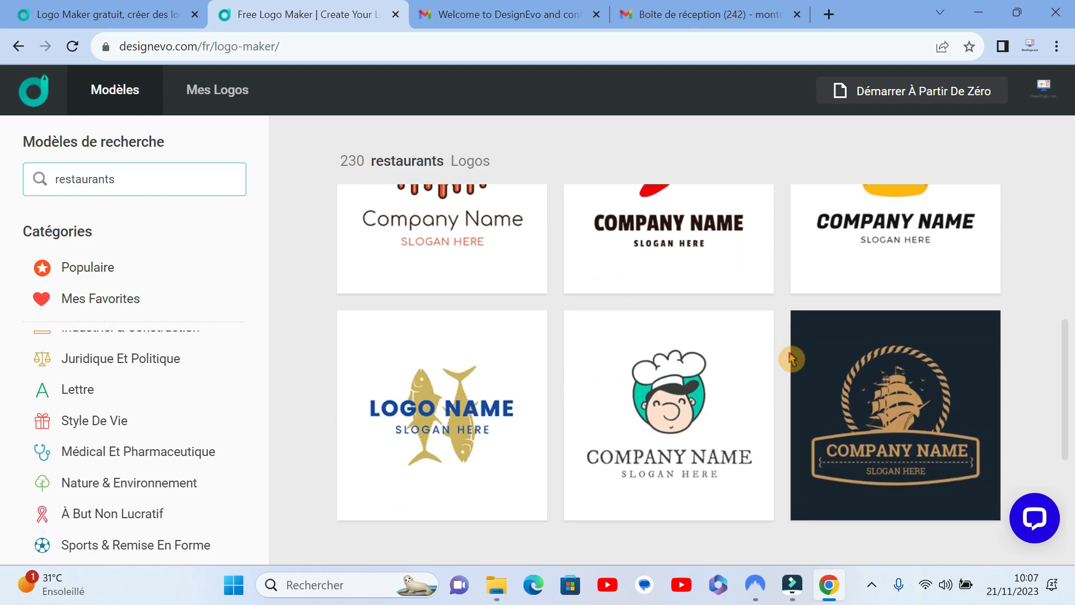
pyautogui.scroll(6, 773, 356)
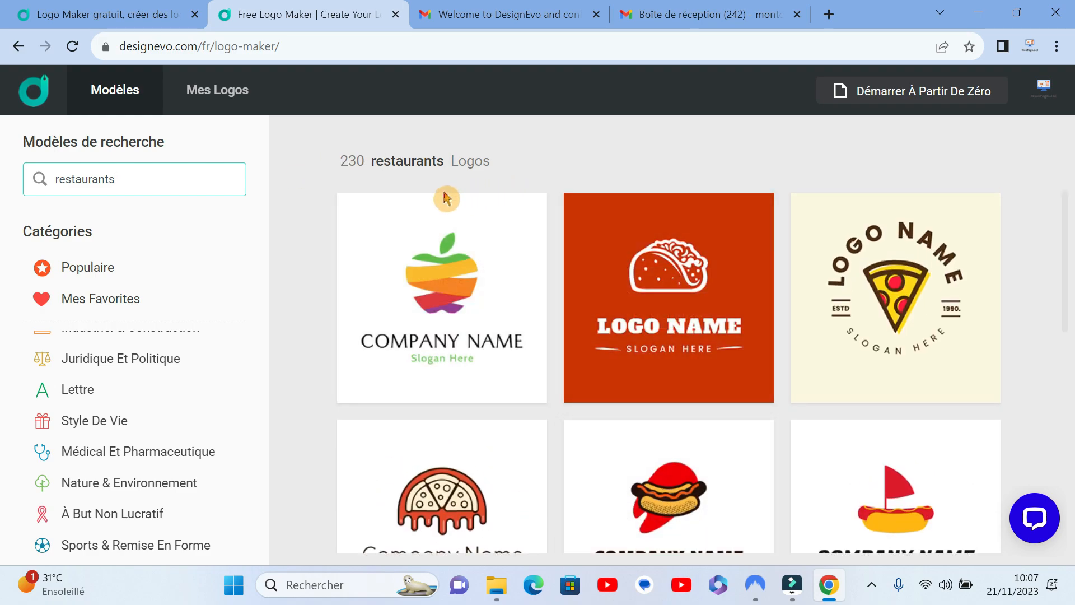
pyautogui.moveTo(665, 265)
pyautogui.scroll(-10, 876, 343)
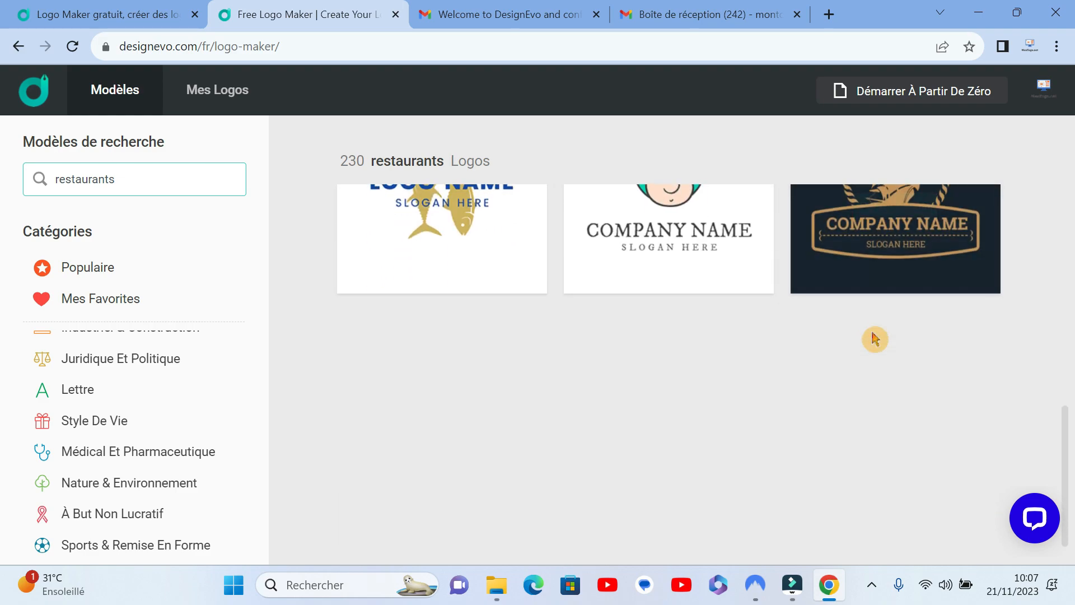
pyautogui.scroll(7, 875, 339)
pyautogui.scroll(3, 873, 339)
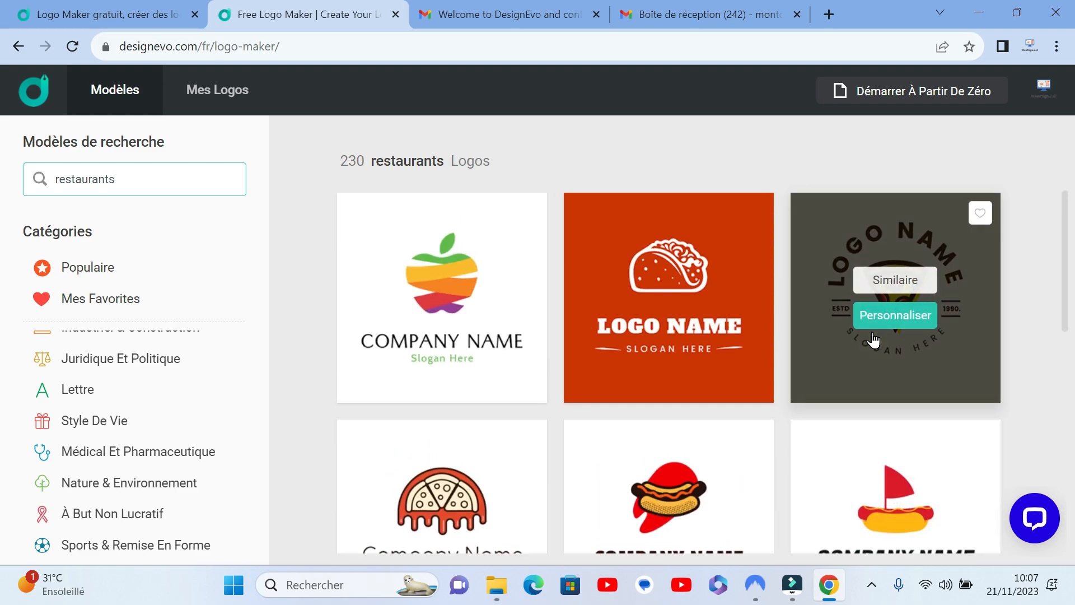
pyautogui.scroll(-7, 902, 336)
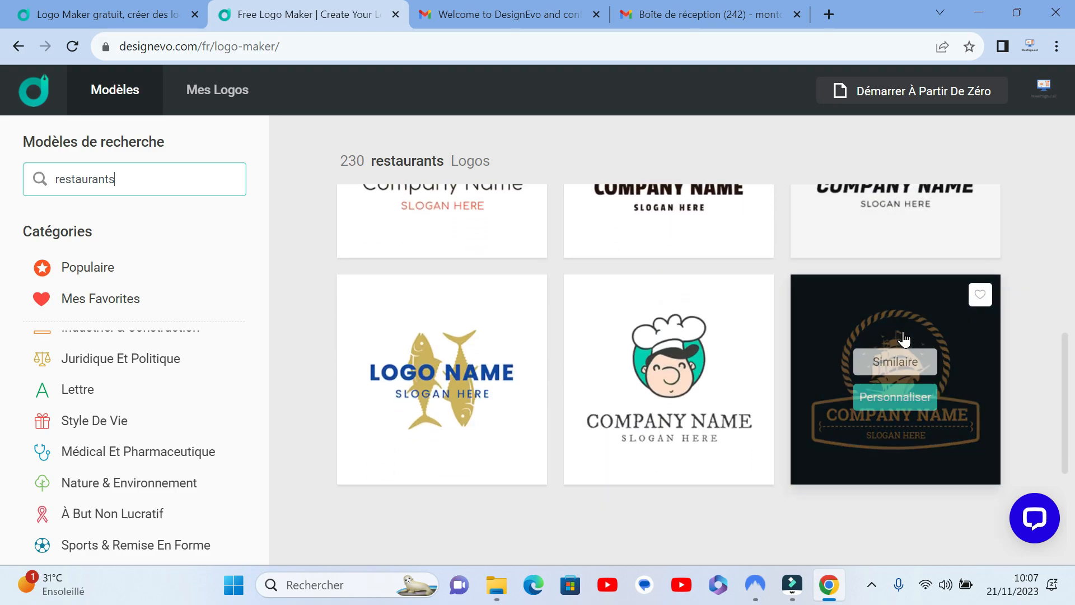
pyautogui.scroll(3, 596, 318)
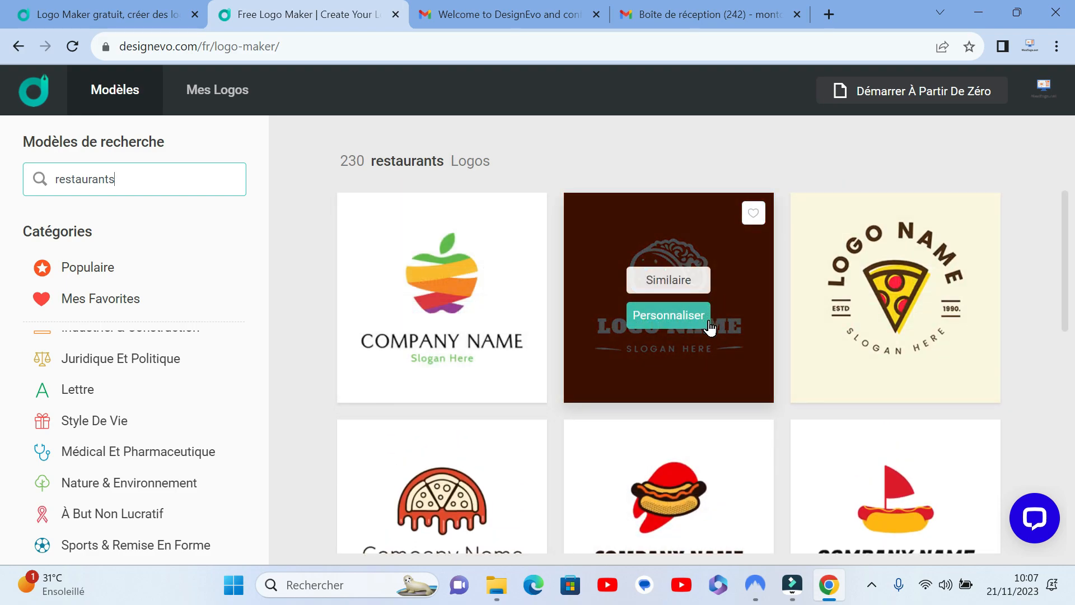
pyautogui.scroll(-6, 751, 353)
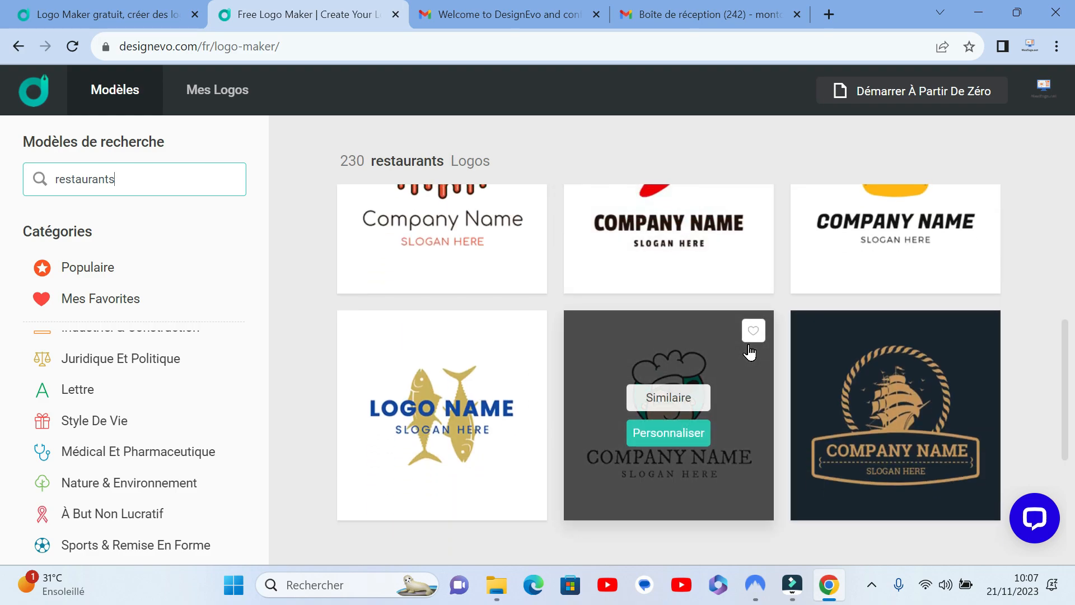
pyautogui.scroll(6, 751, 352)
# Step: Open the cartoon chef template with the white hat for customisation in the logo editor
pyautogui.scroll(-7, 746, 350)
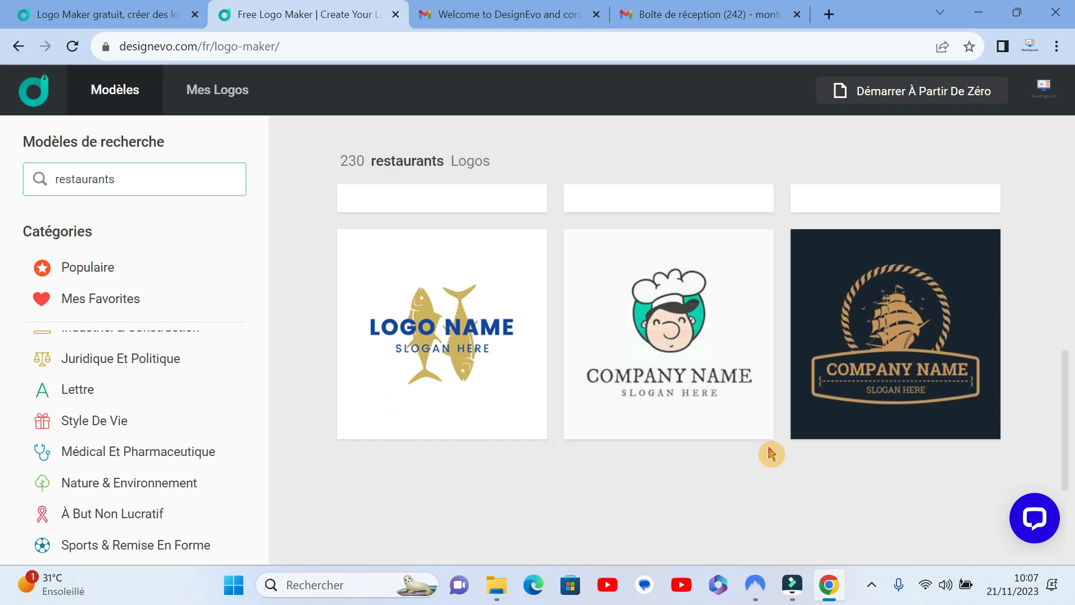
pyautogui.moveTo(752, 428)
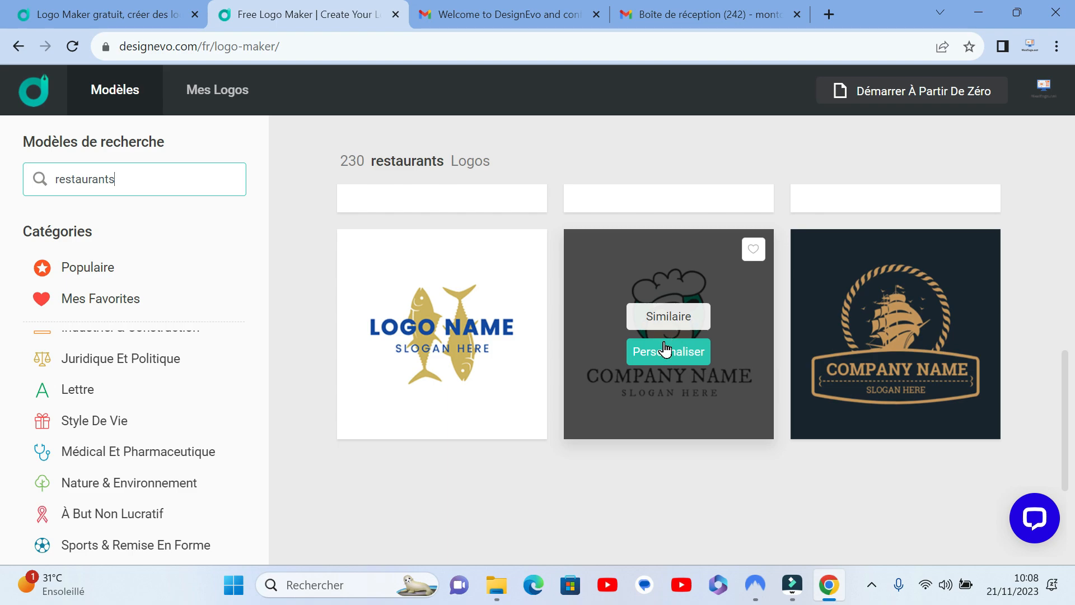
pyautogui.click(686, 359)
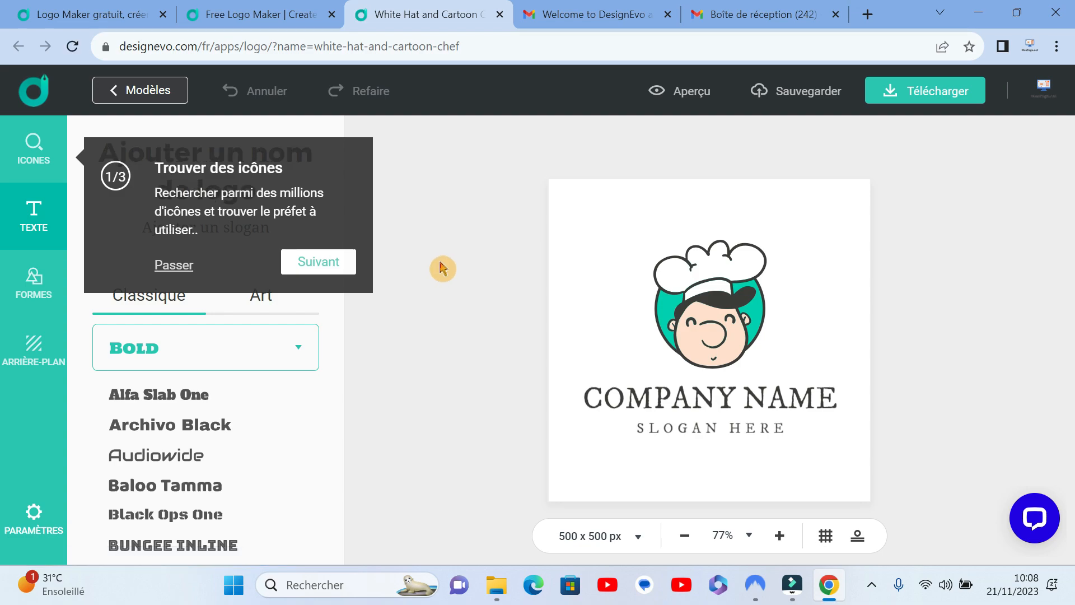
# Step: Skip the introductory tour and examine the popular icon searches, from circle and crown through to money and letter
pyautogui.click(174, 265)
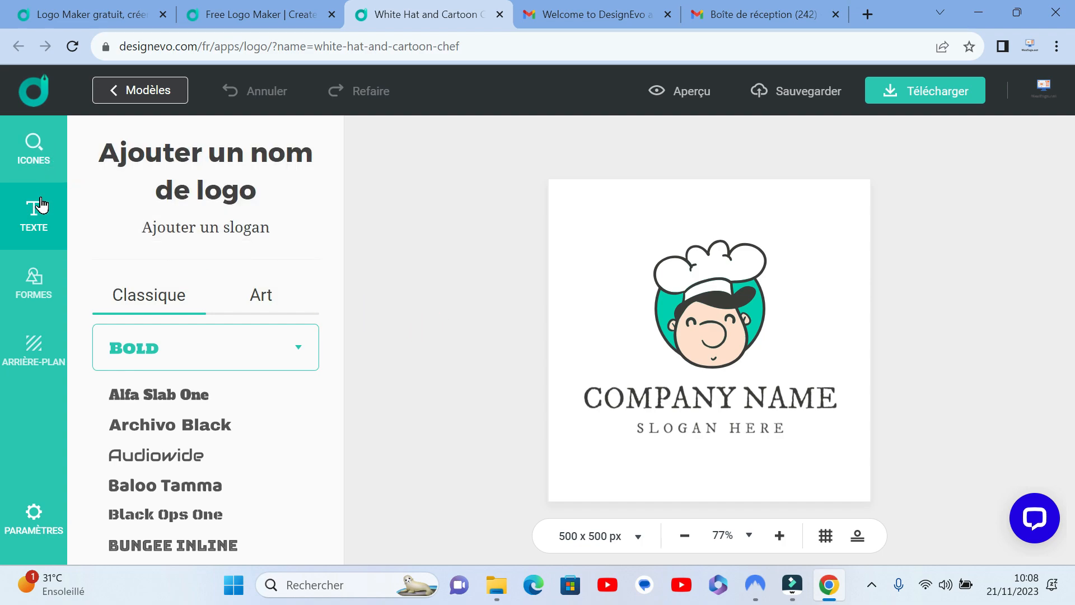
pyautogui.click(43, 154)
pyautogui.scroll(-1, 251, 244)
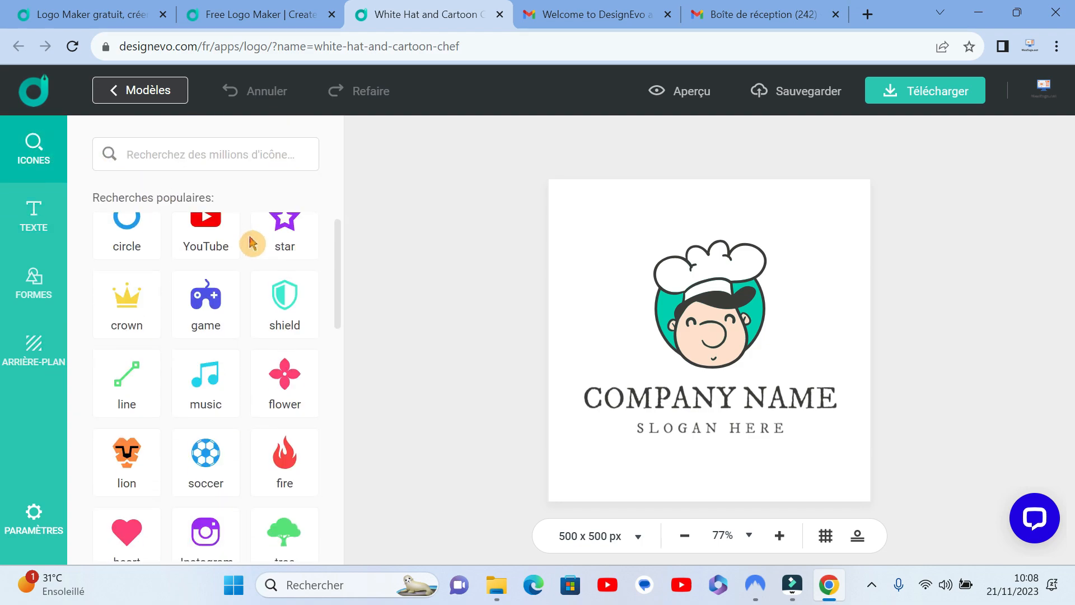
pyautogui.scroll(-10, 252, 243)
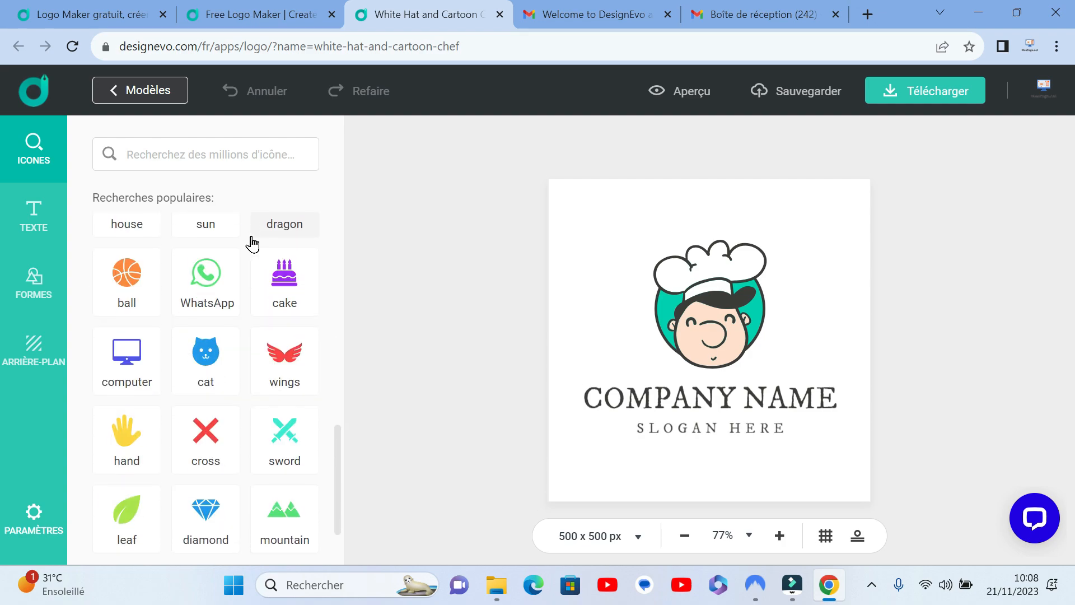
pyautogui.scroll(-2, 252, 243)
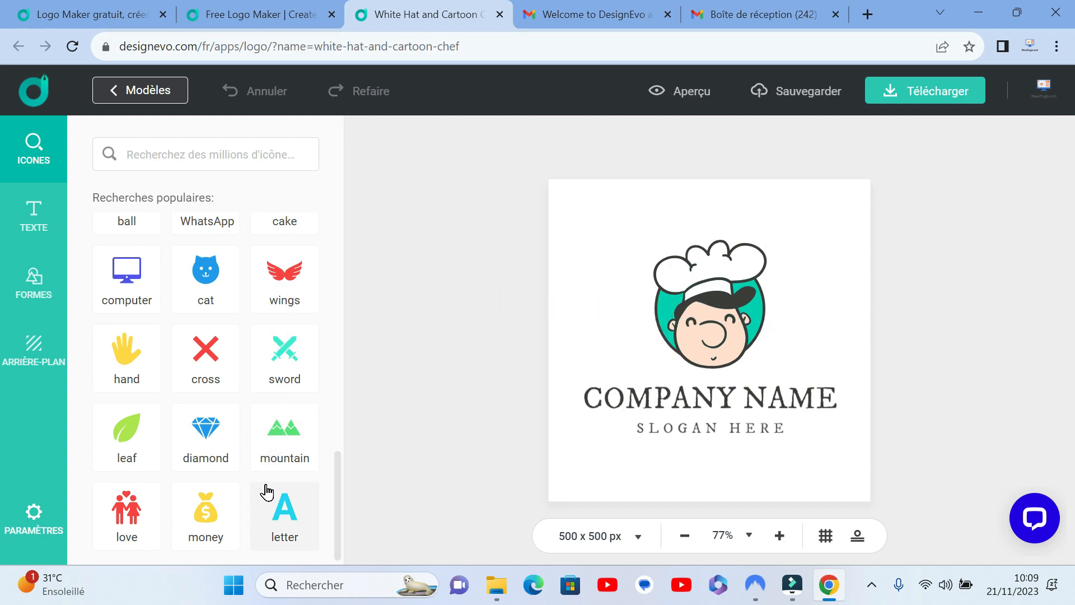
pyautogui.scroll(3, 249, 415)
pyautogui.scroll(5, 256, 360)
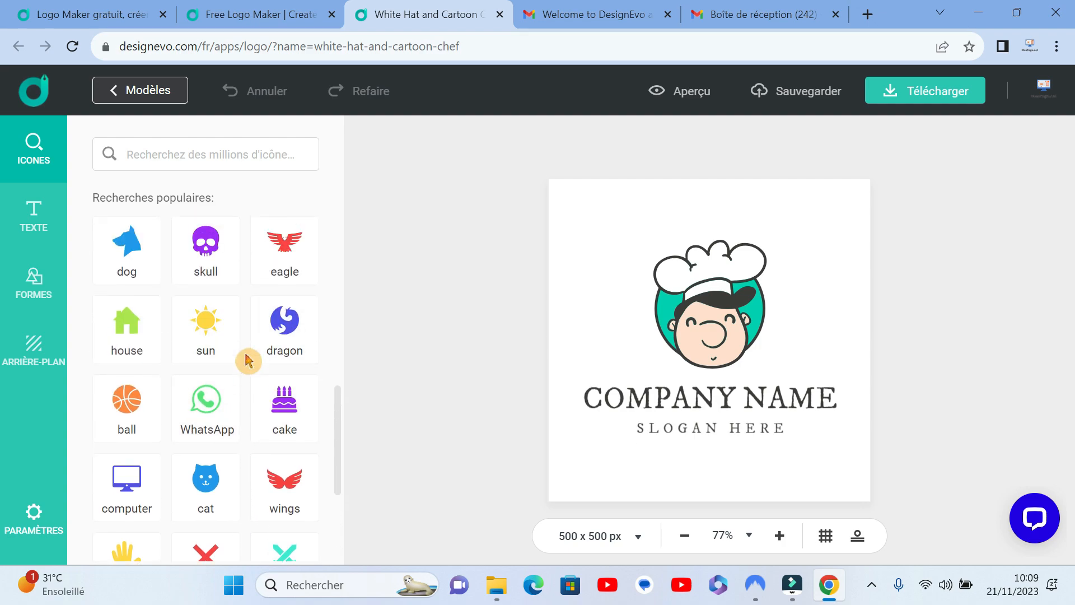
pyautogui.scroll(-4, 247, 357)
pyautogui.scroll(4, 227, 400)
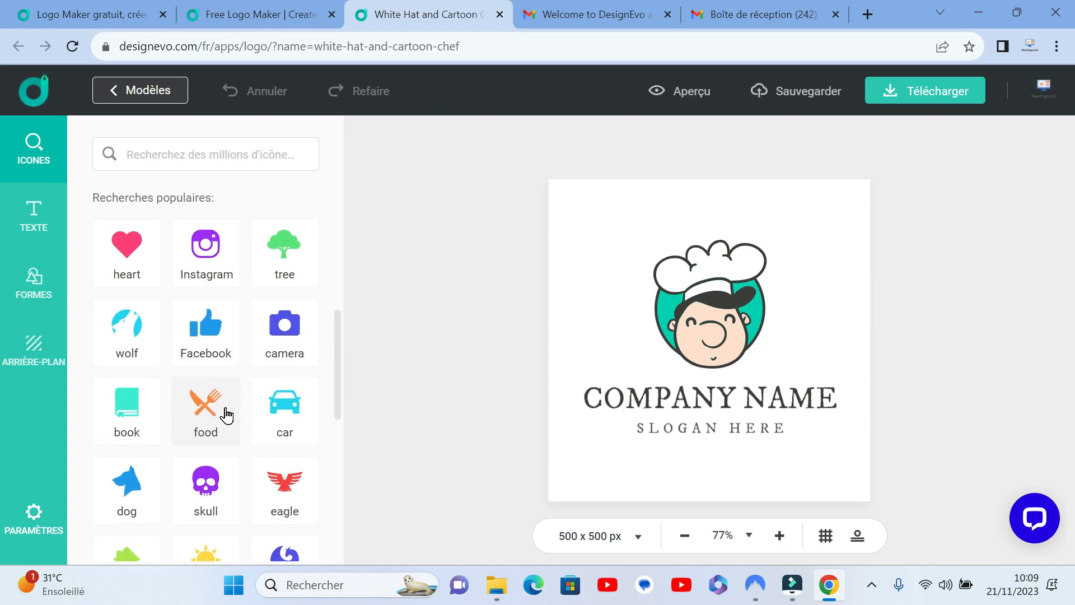
# Step: Search the icons for the popular term "food", examine the dish, cutlery and grocery icons, and clear the search
pyautogui.click(212, 405)
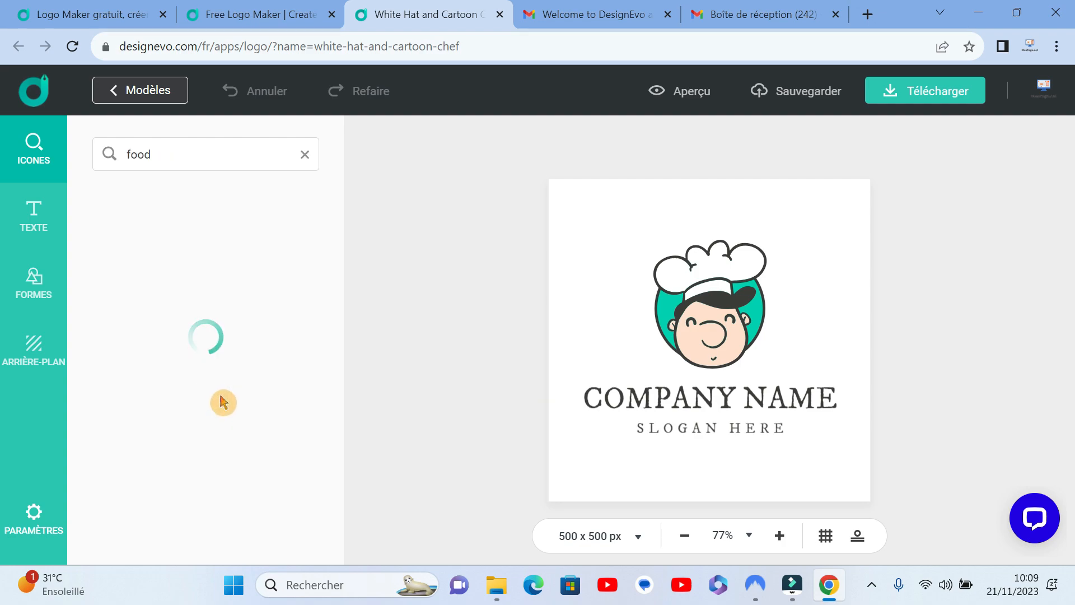
pyautogui.scroll(-5, 235, 337)
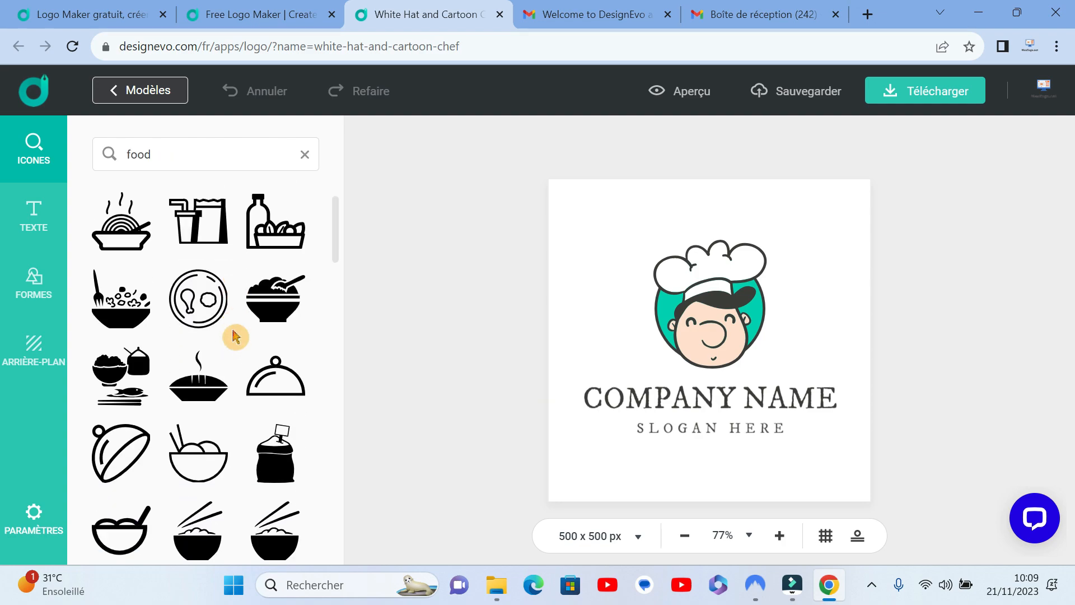
pyautogui.scroll(-8, 235, 337)
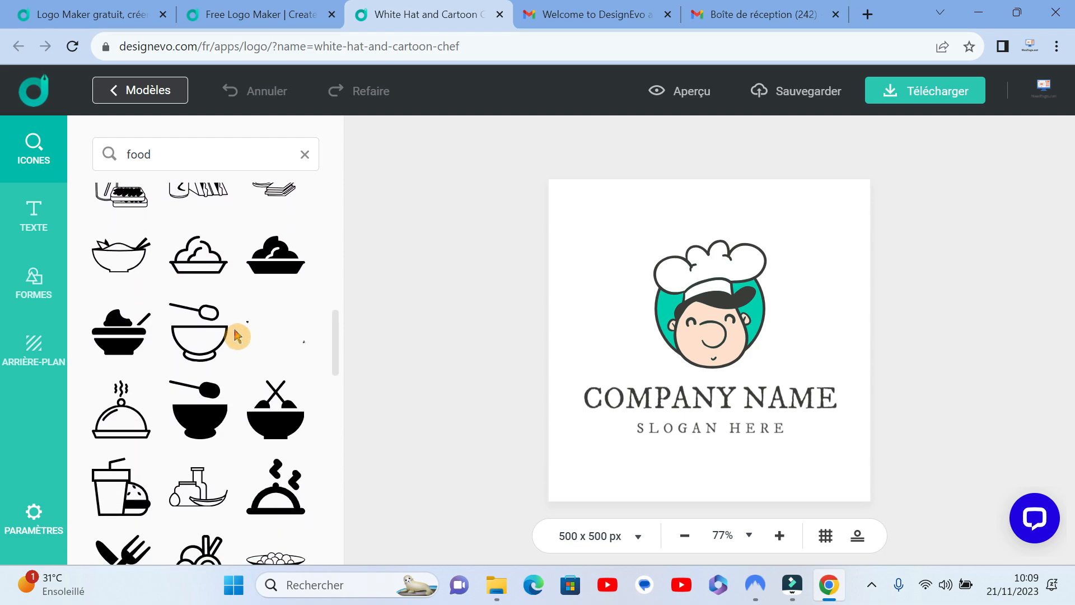
pyautogui.scroll(-10, 235, 337)
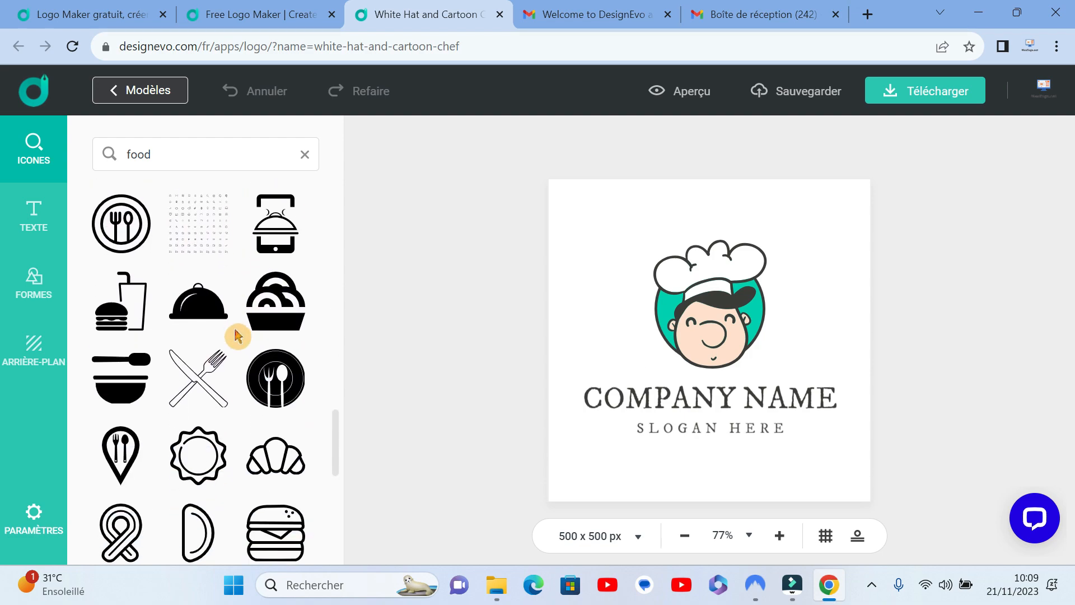
pyautogui.scroll(-3, 238, 336)
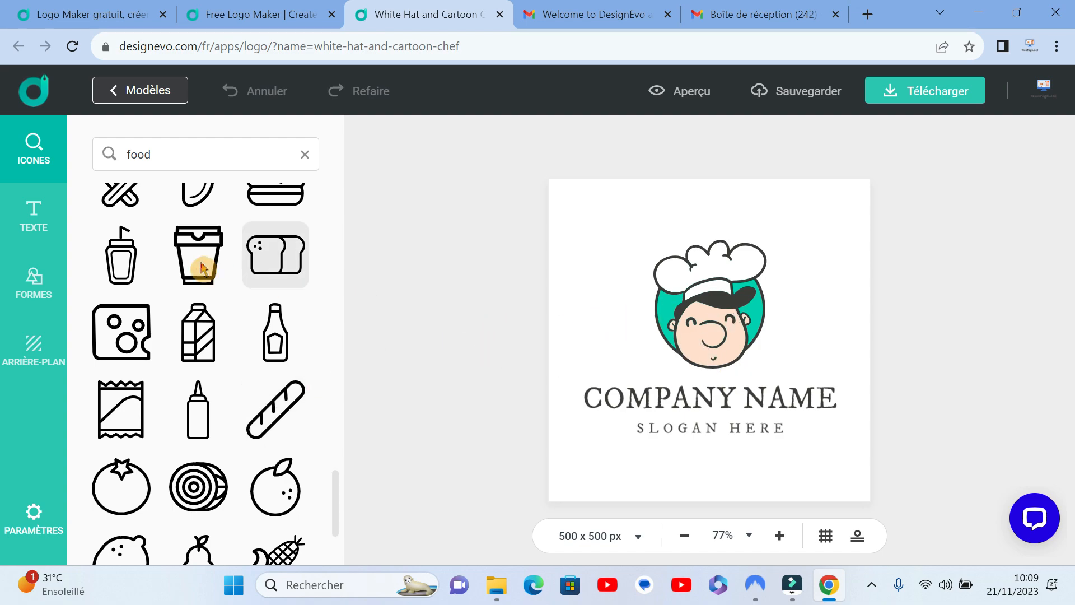
pyautogui.scroll(-3, 239, 292)
pyautogui.scroll(3, 247, 330)
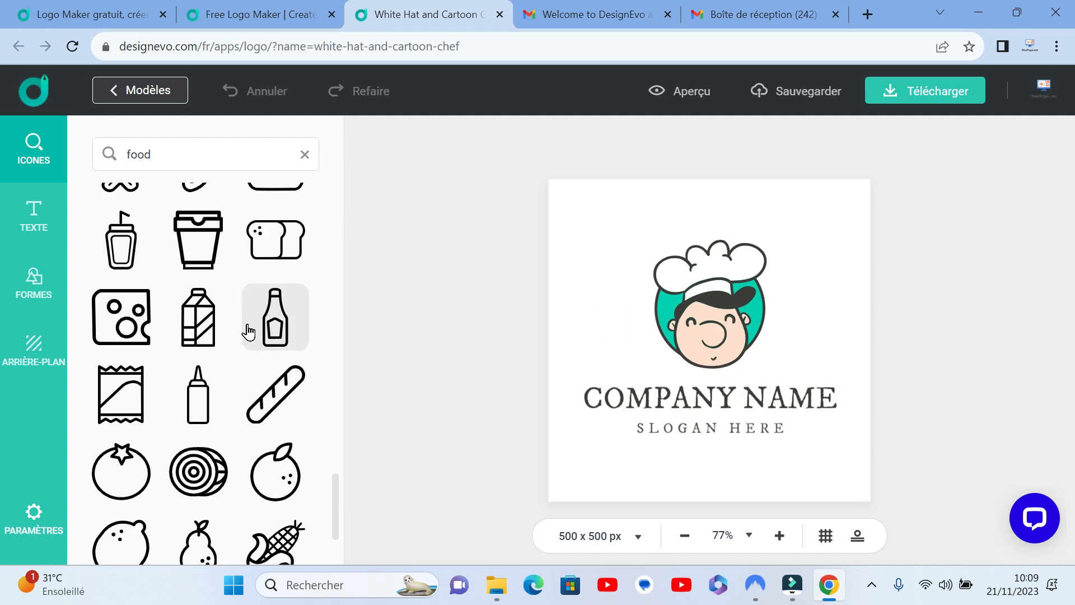
pyautogui.click(305, 156)
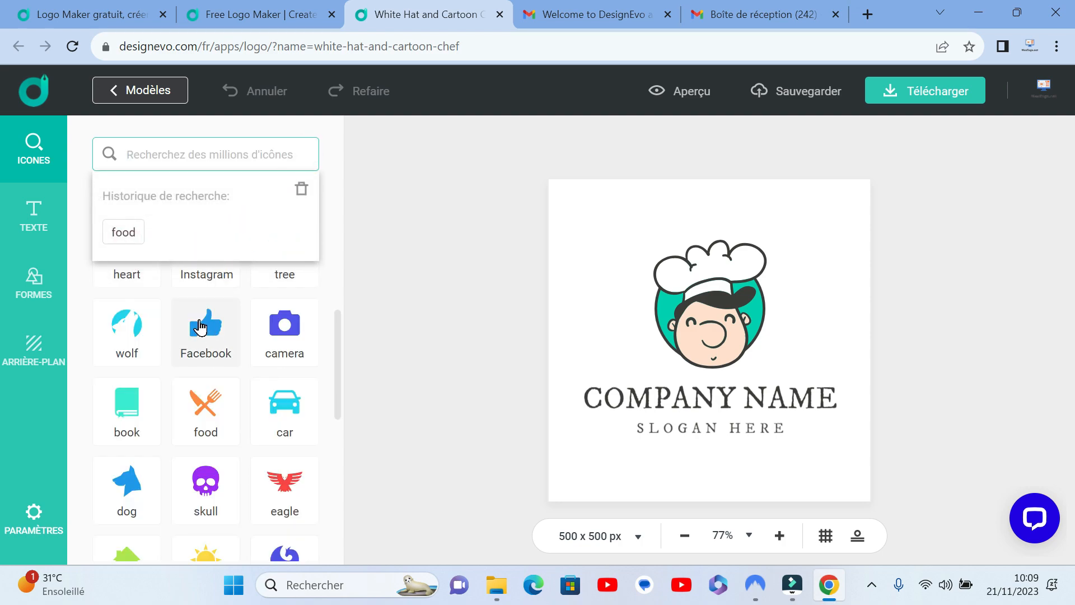
# Step: Search the icons for the popular term "WhatsApp", examine the phone, chat bubble and smiley icons, and clear the search
pyautogui.scroll(-3, 286, 431)
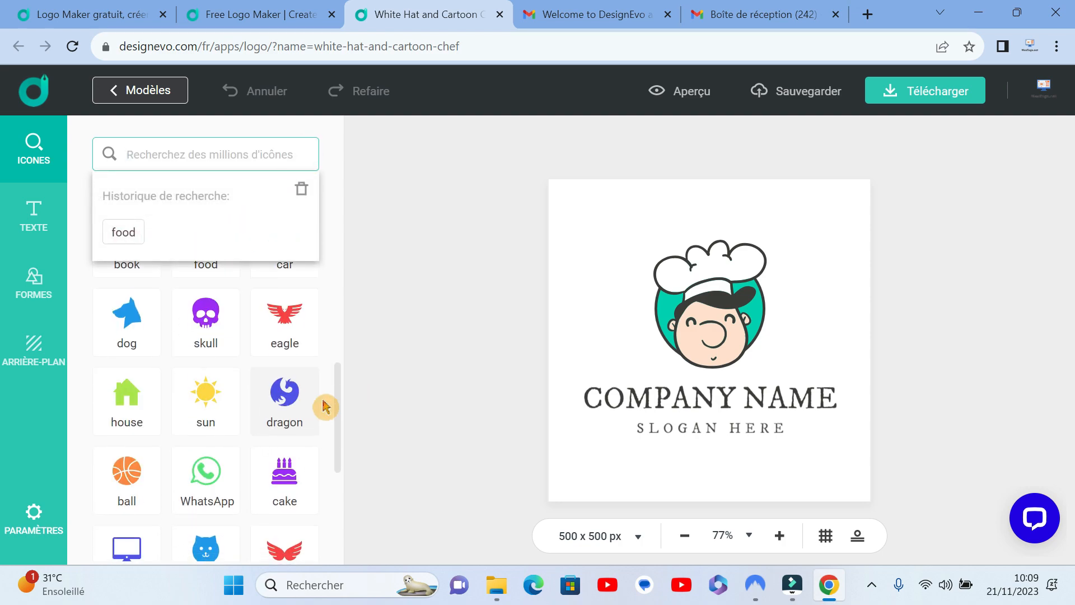
pyautogui.scroll(-3, 211, 420)
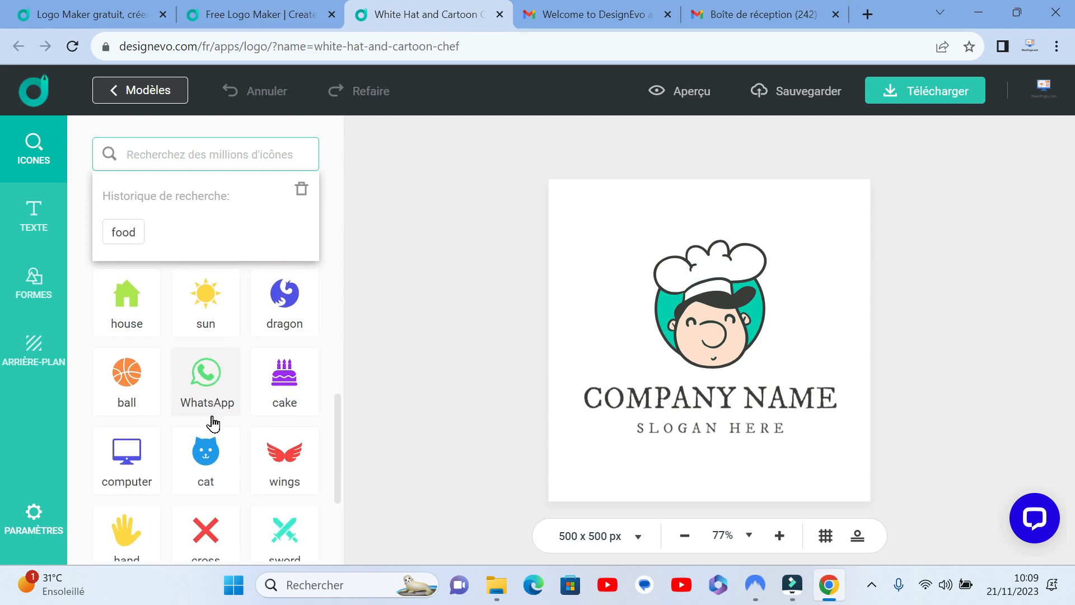
pyautogui.scroll(3, 197, 375)
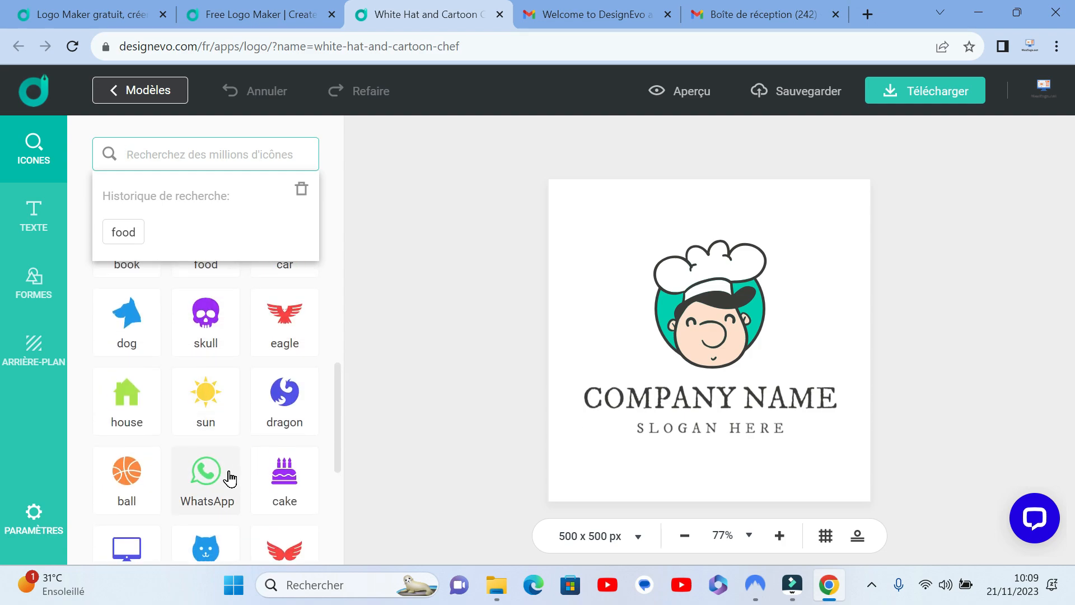
pyautogui.click(207, 482)
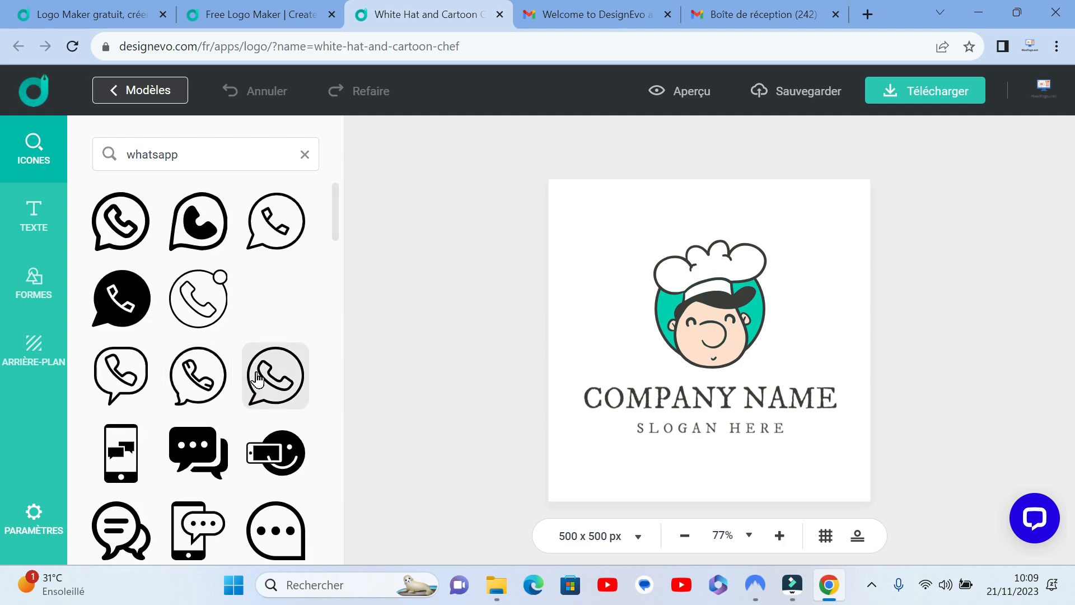
pyautogui.scroll(-2, 249, 331)
pyautogui.scroll(-10, 249, 331)
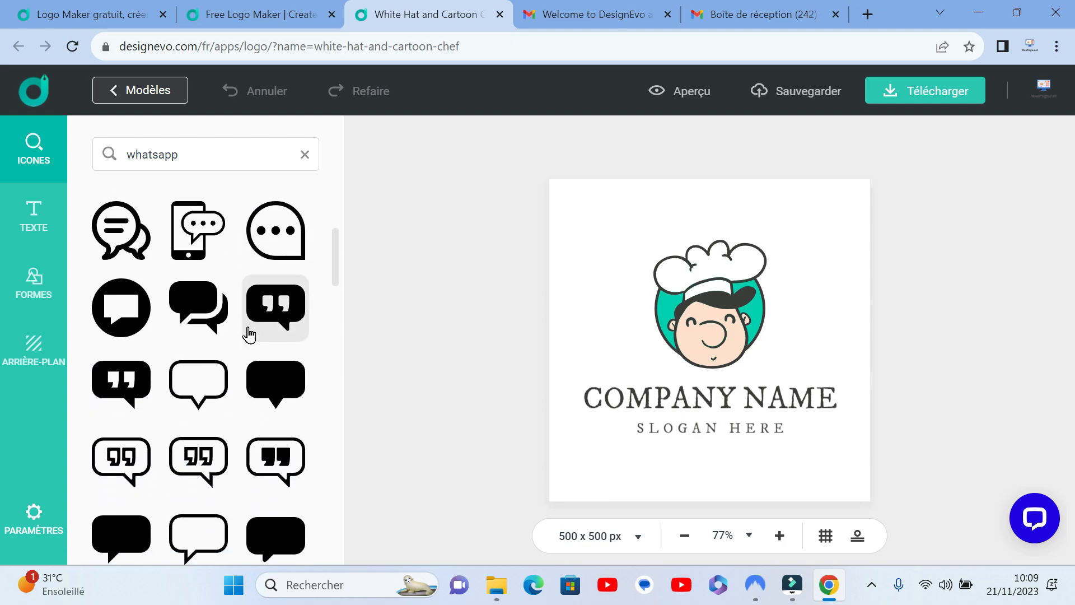
pyautogui.scroll(-8, 248, 334)
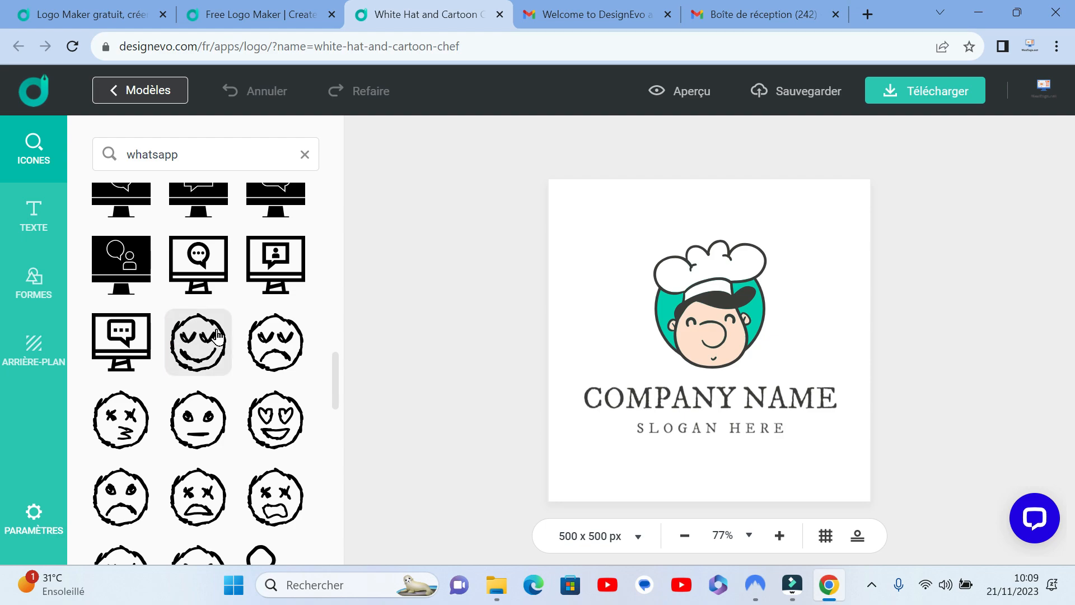
pyautogui.scroll(-7, 223, 340)
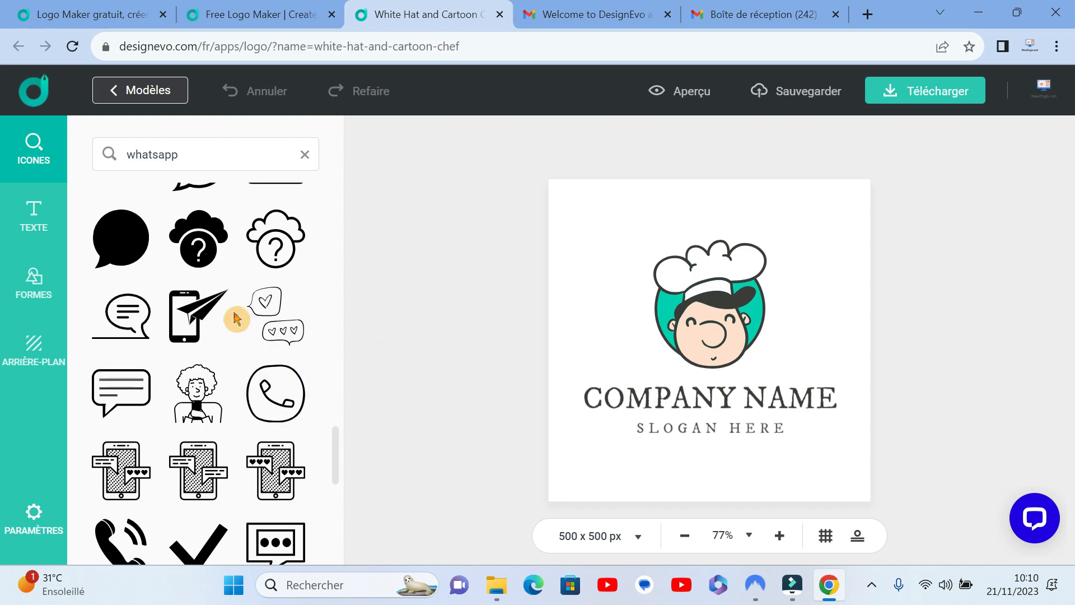
pyautogui.scroll(3, 234, 302)
pyautogui.scroll(3, 234, 289)
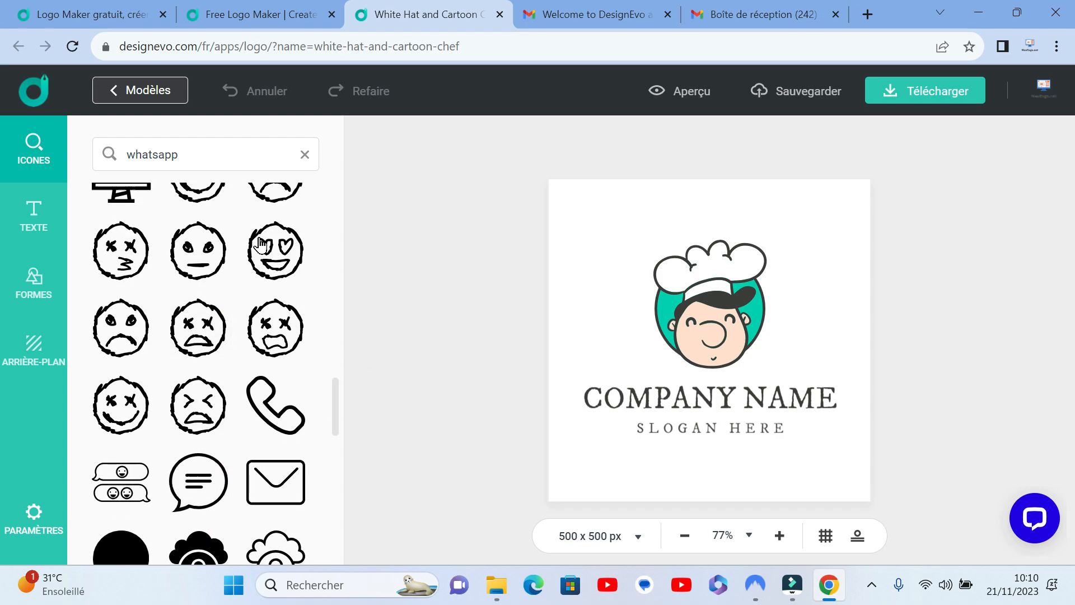
pyautogui.click(305, 155)
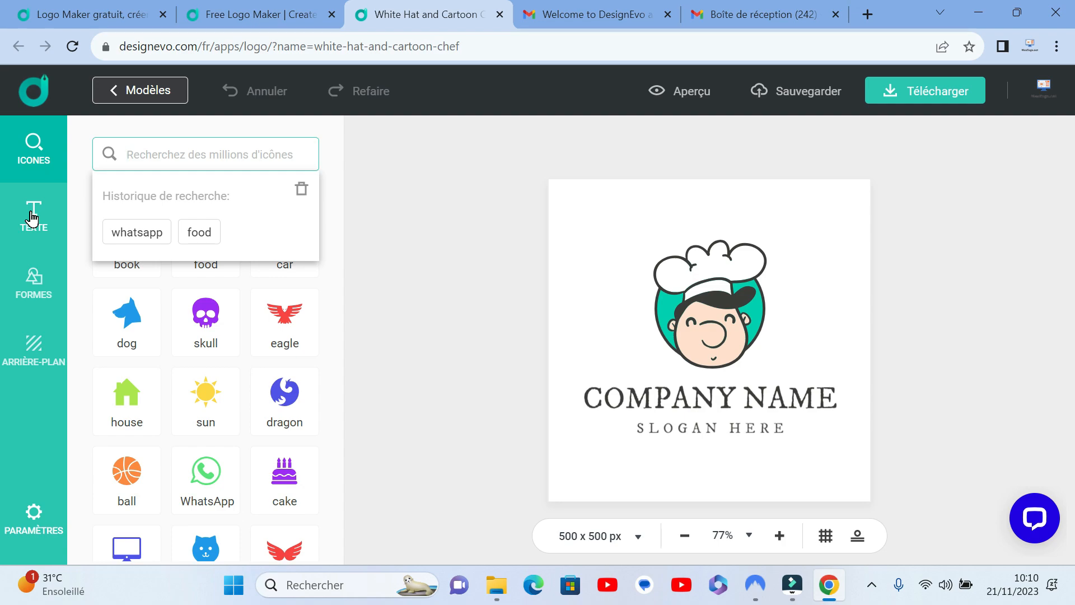
# Step: Examine the classic text fonts, from the Bold list to the Modern, Traditional, Handwriting and Funny groups
pyautogui.click(32, 218)
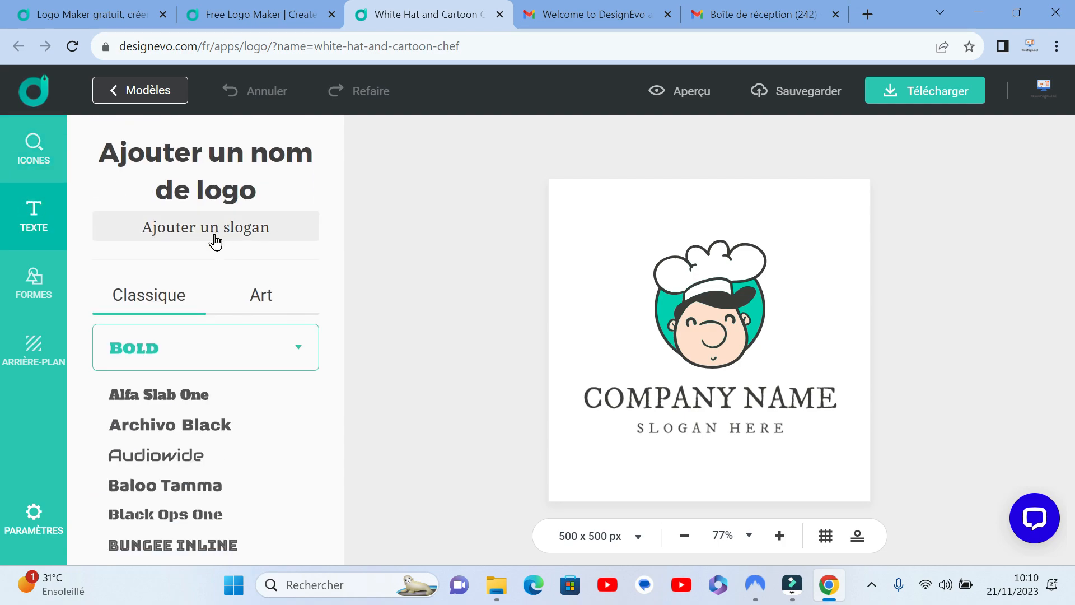
pyautogui.scroll(-3, 211, 336)
pyautogui.scroll(1, 206, 336)
pyautogui.scroll(-1, 206, 332)
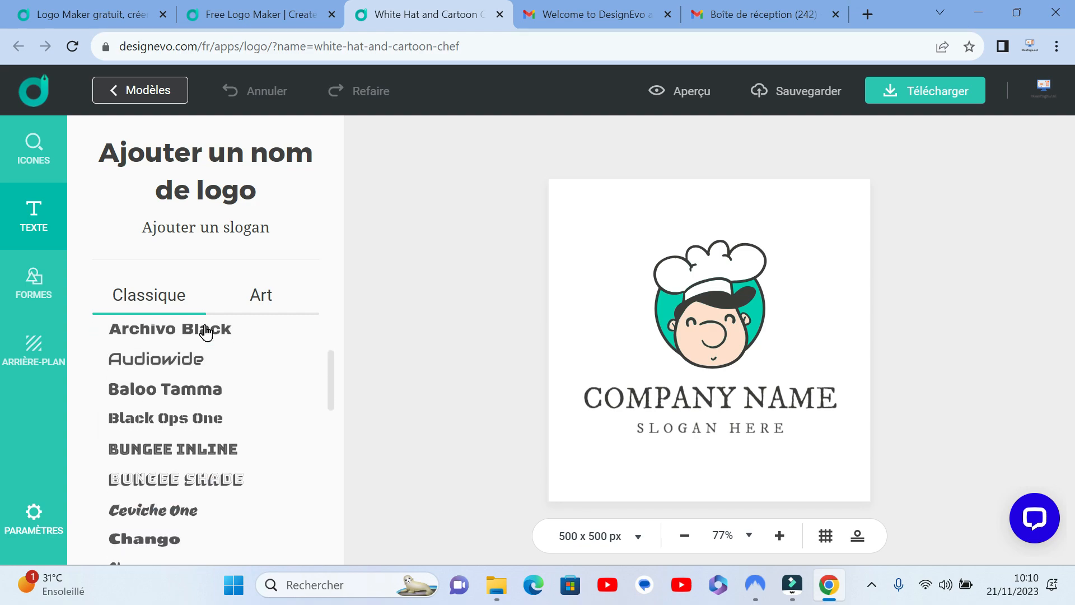
pyautogui.scroll(-10, 206, 332)
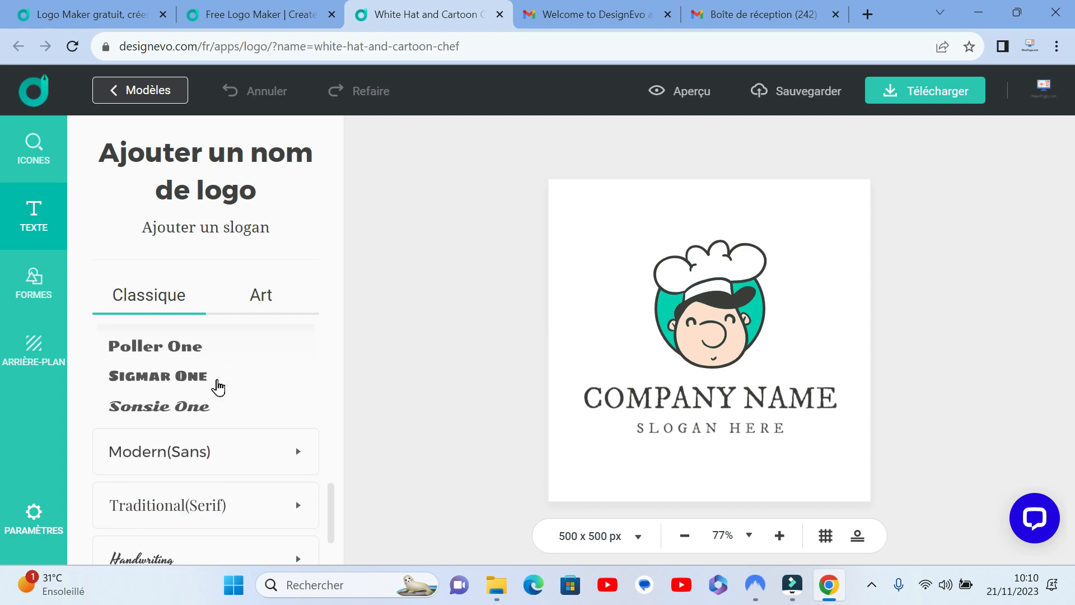
pyautogui.scroll(-2, 218, 386)
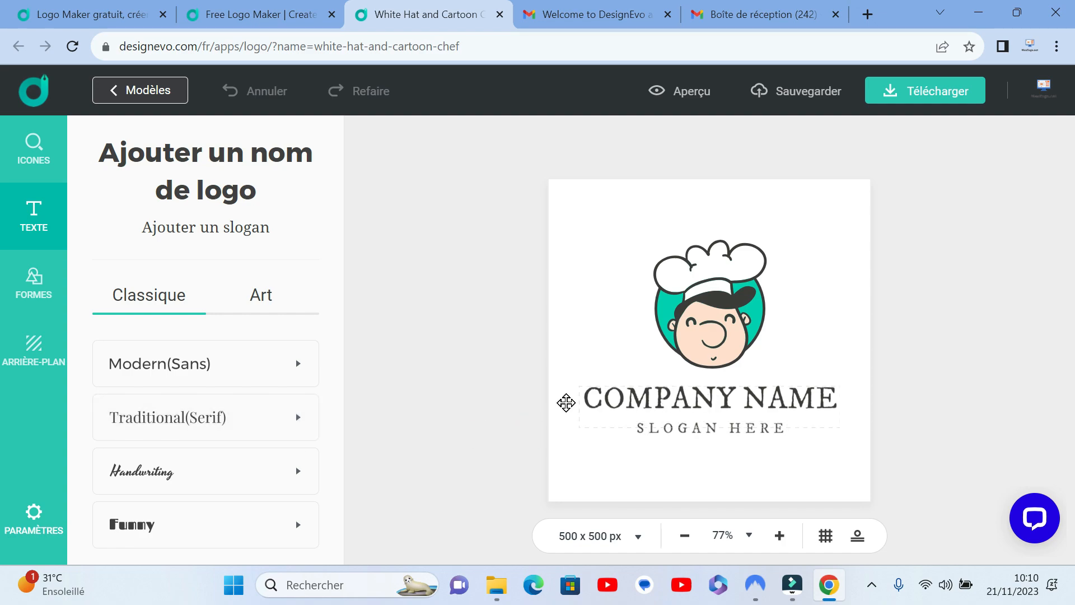
pyautogui.click(270, 471)
pyautogui.scroll(5, 261, 460)
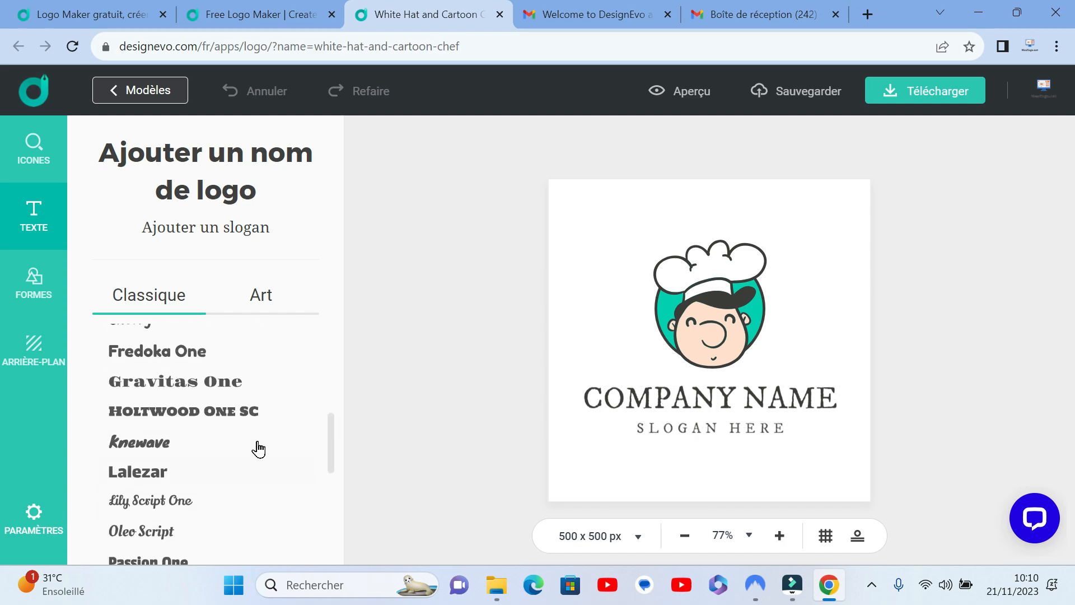
# Step: Examine the artistic text styles available for the logo name and slogan
pyautogui.click(269, 295)
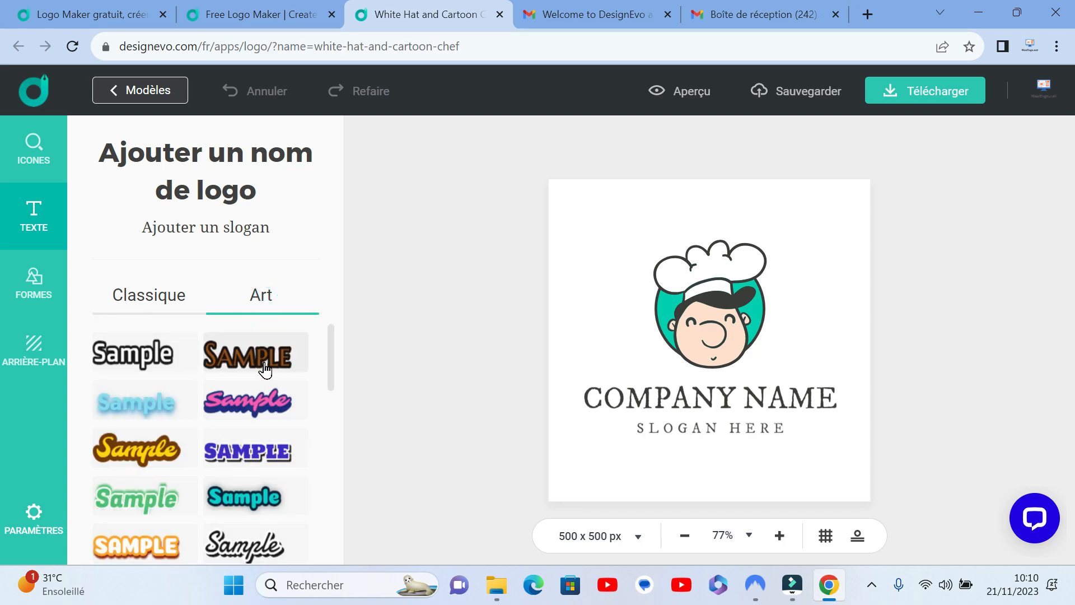
pyautogui.scroll(-5, 259, 376)
pyautogui.scroll(-10, 259, 377)
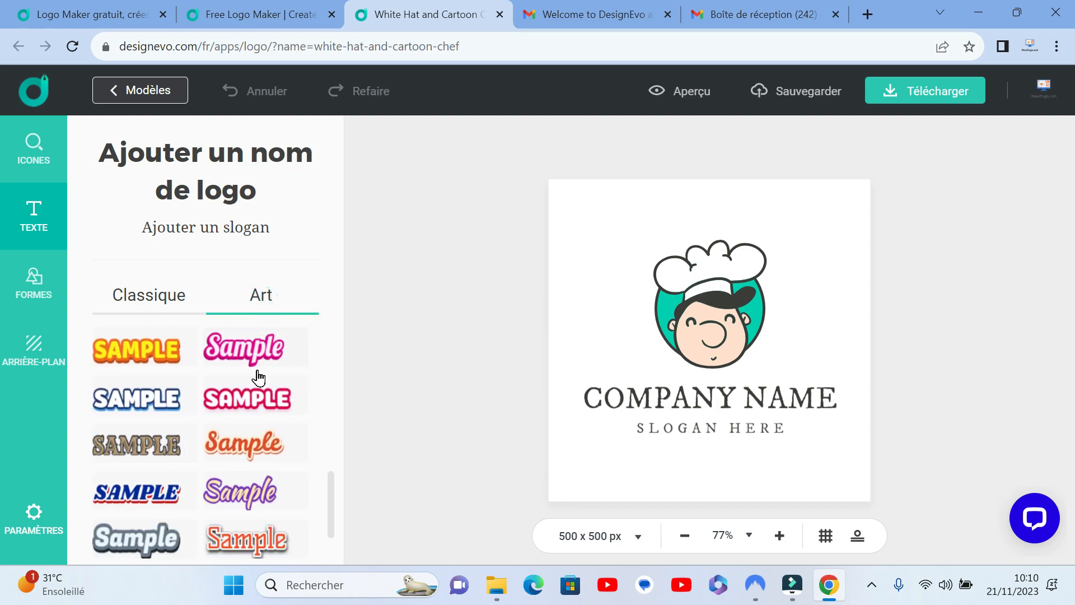
# Step: Examine the logo shapes, including the badges, the solid shapes and the other shape categories
pyautogui.click(35, 286)
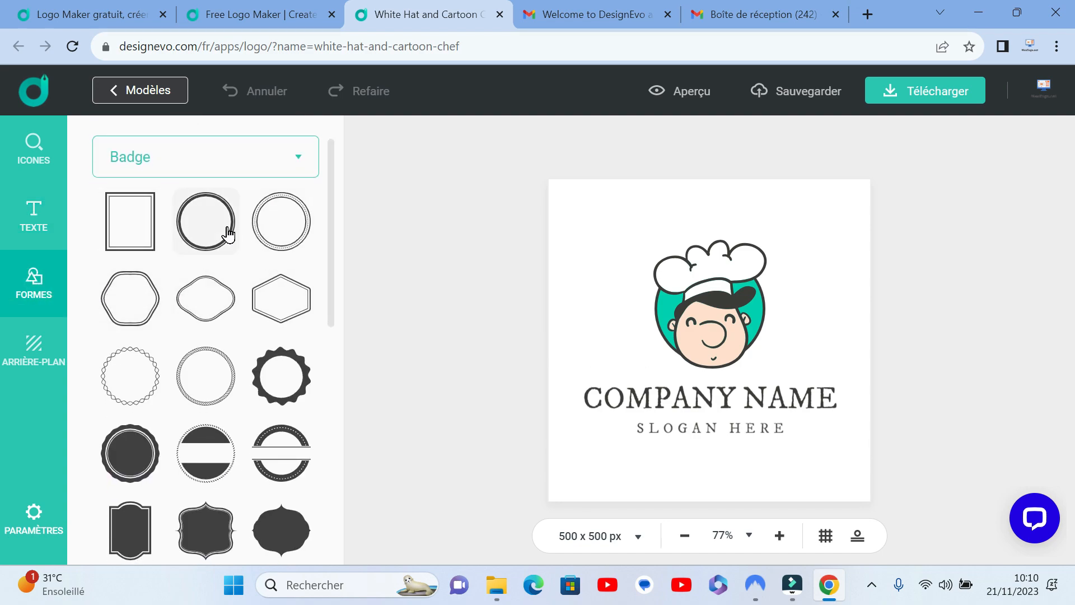
pyautogui.scroll(-10, 235, 252)
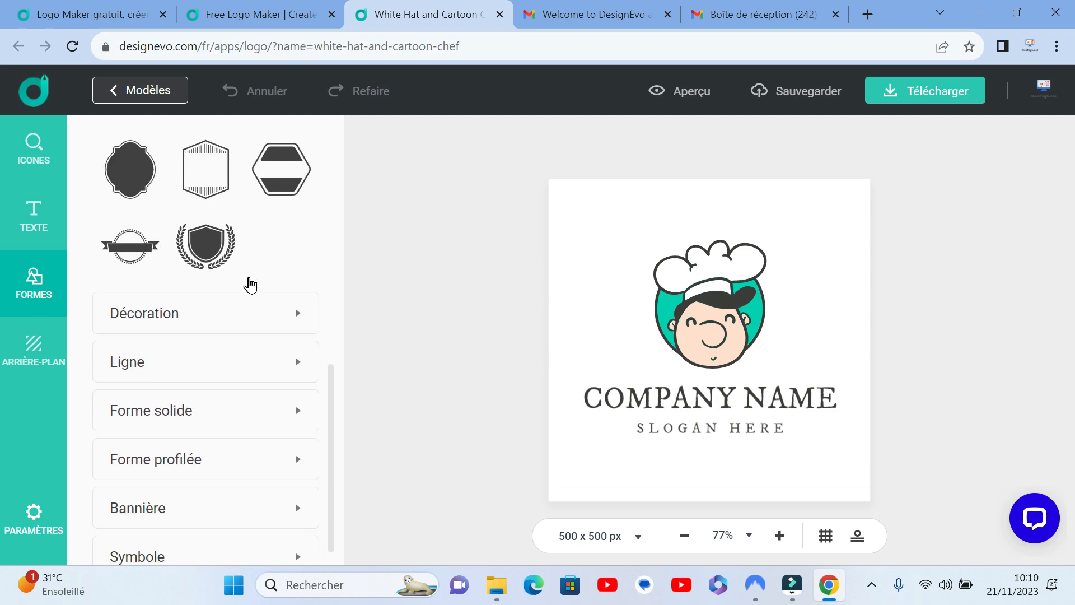
pyautogui.click(217, 372)
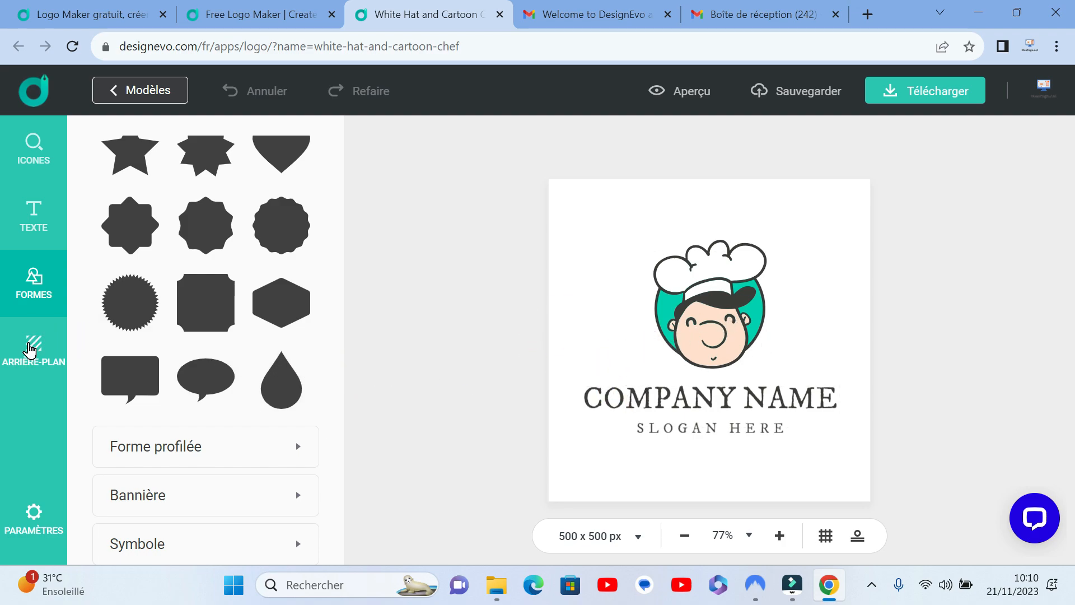
# Step: Fill the logo background with the medium purple from the solid colours, replacing the transparent background
pyautogui.click(31, 350)
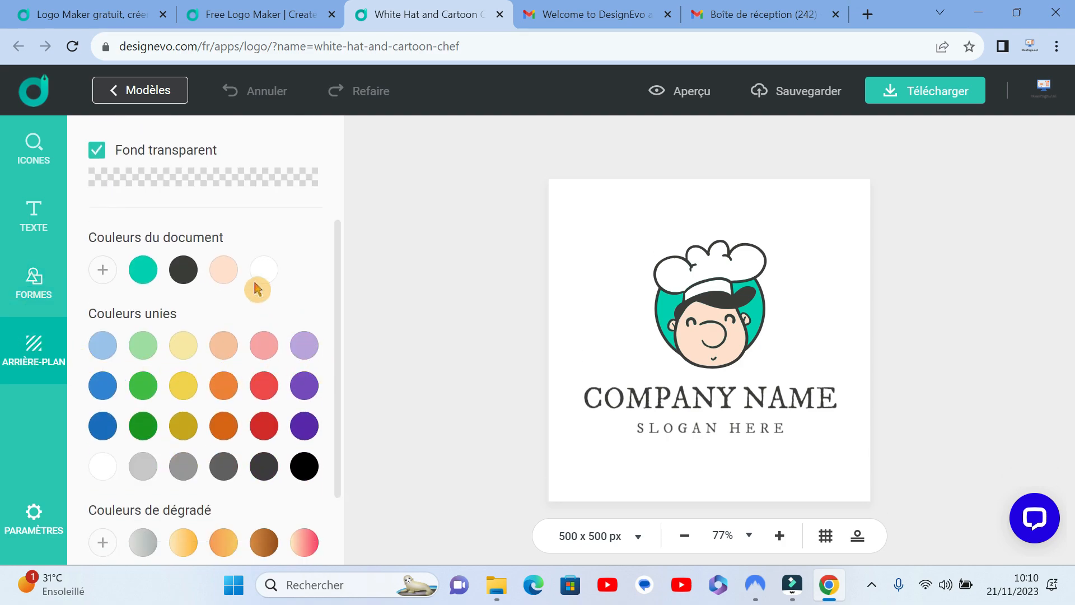
pyautogui.scroll(-1, 261, 302)
pyautogui.scroll(1, 264, 325)
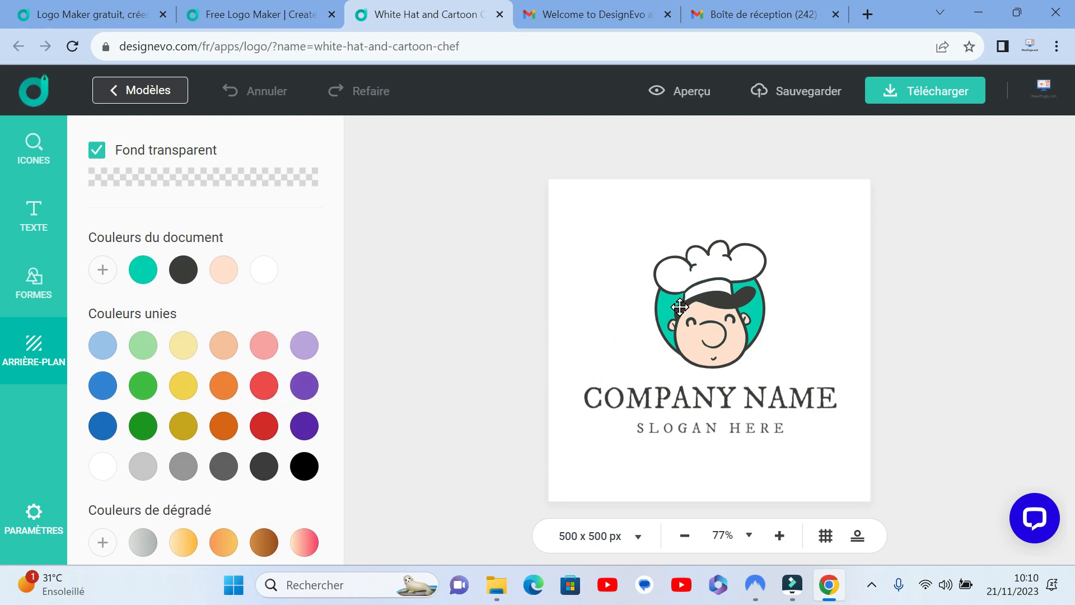
pyautogui.click(307, 387)
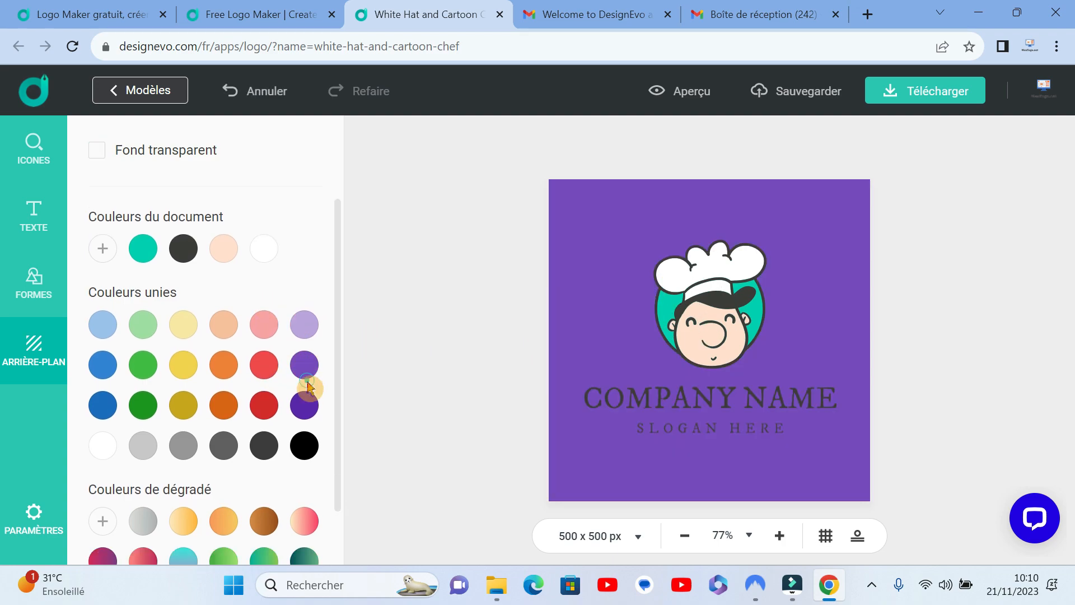
# Step: Try out solid background colours for the logo, from reds, orange and greys to greens and blues
pyautogui.click(264, 409)
pyautogui.click(264, 367)
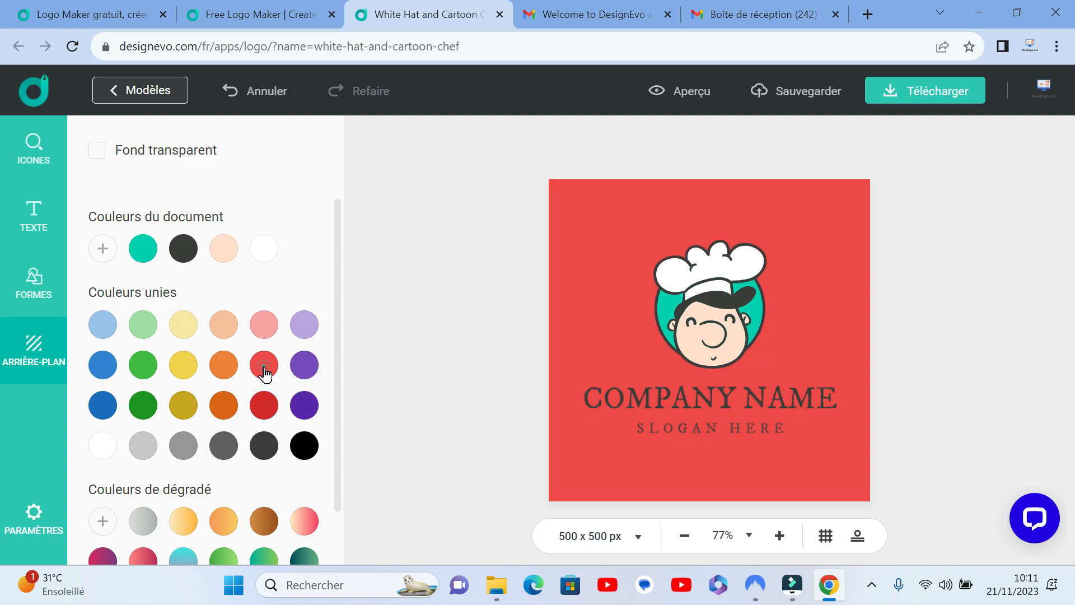
pyautogui.click(264, 328)
pyautogui.click(224, 328)
pyautogui.click(223, 404)
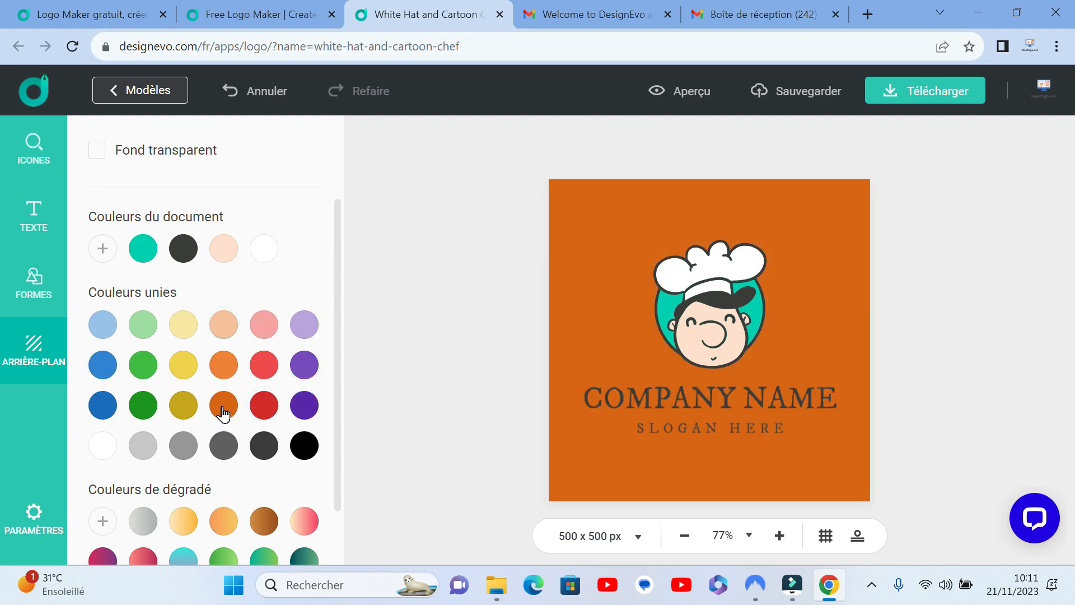
pyautogui.click(223, 444)
pyautogui.click(186, 445)
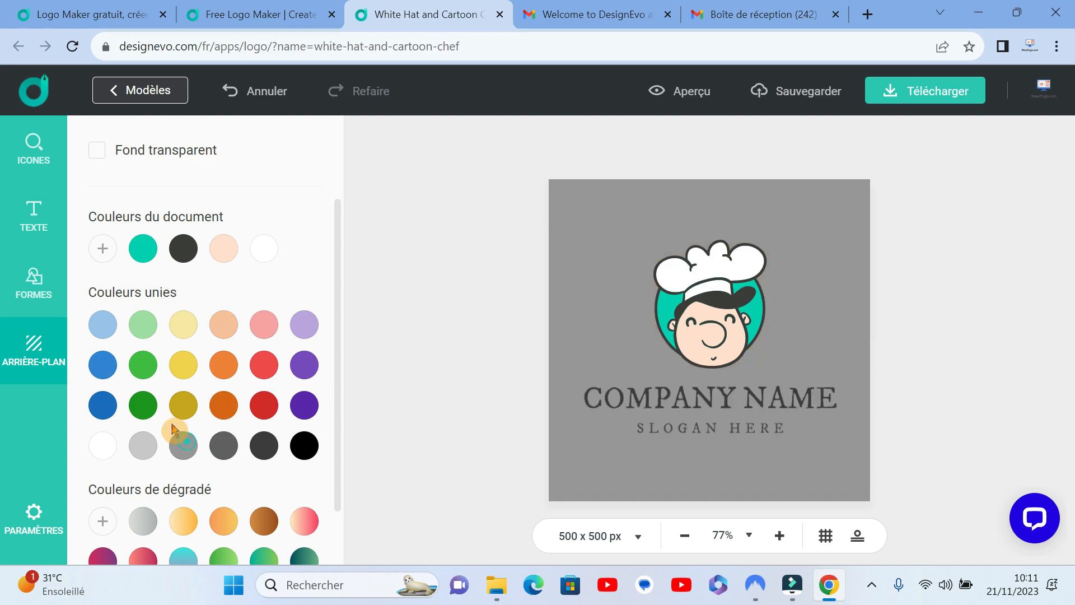
pyautogui.click(144, 451)
pyautogui.click(146, 403)
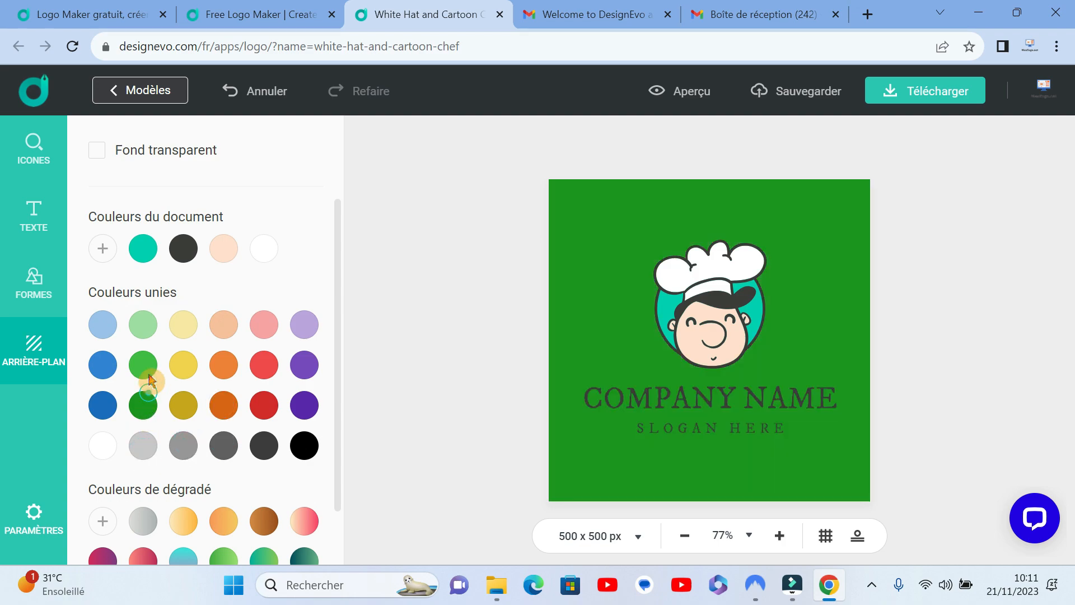
pyautogui.click(147, 359)
pyautogui.click(142, 325)
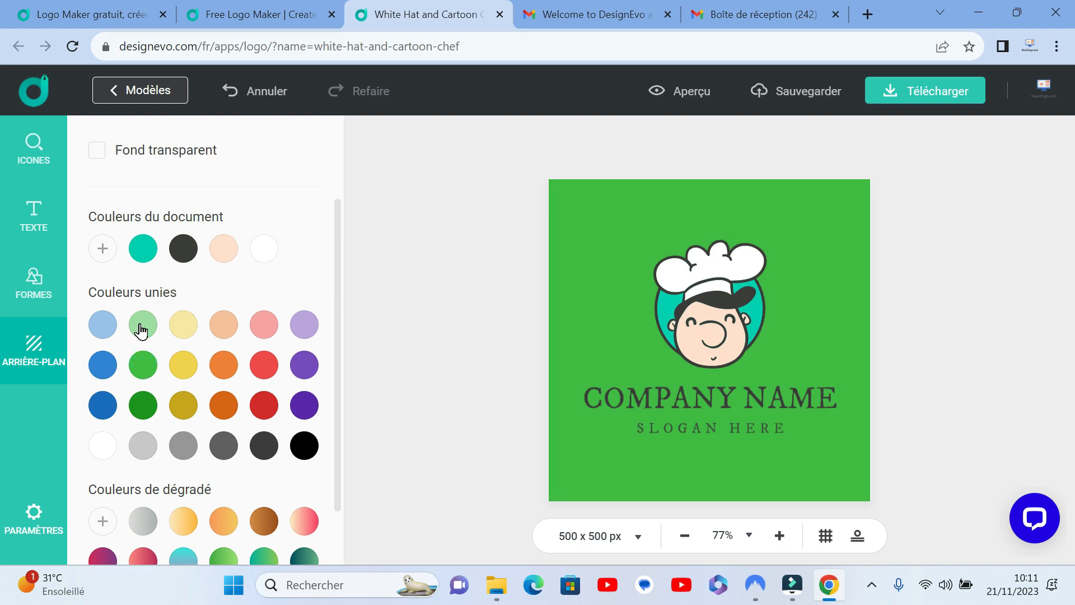
pyautogui.click(107, 326)
pyautogui.click(101, 366)
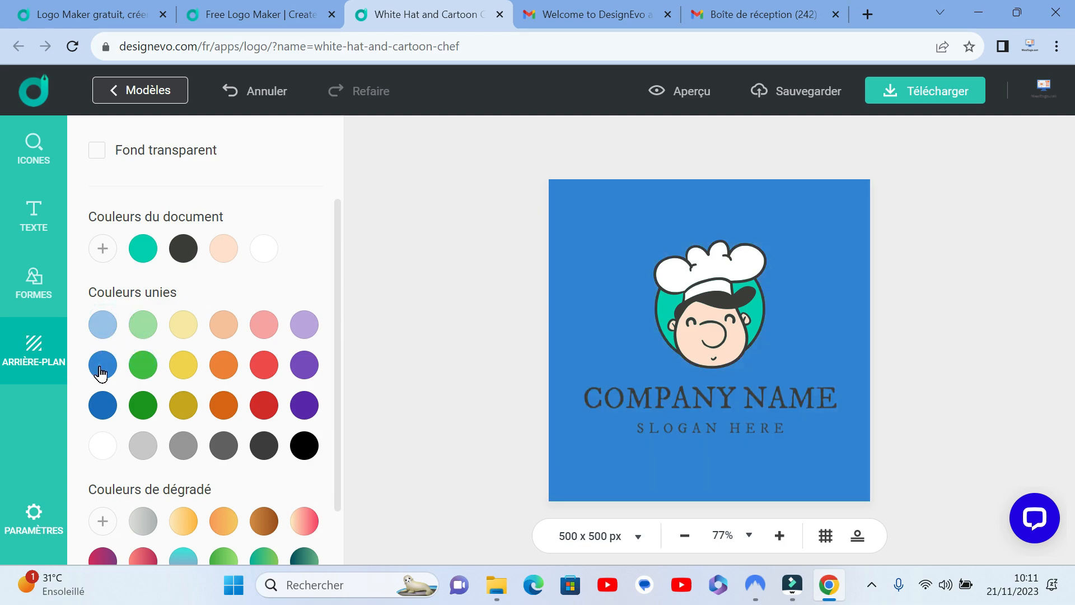
pyautogui.click(102, 399)
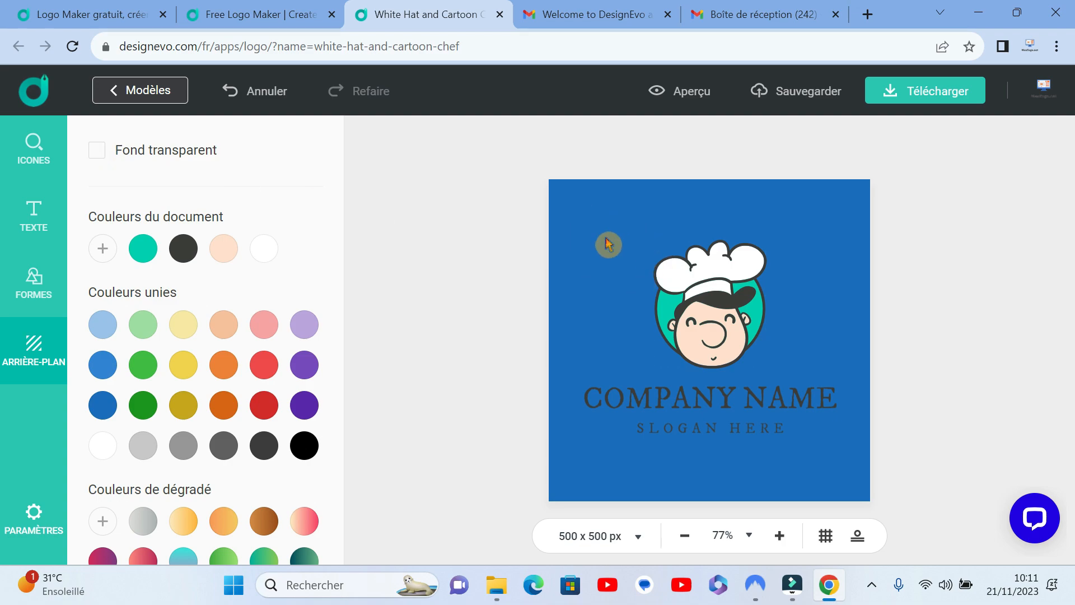
# Step: Restore the logo's transparent background and return to the icon library
pyautogui.click(96, 152)
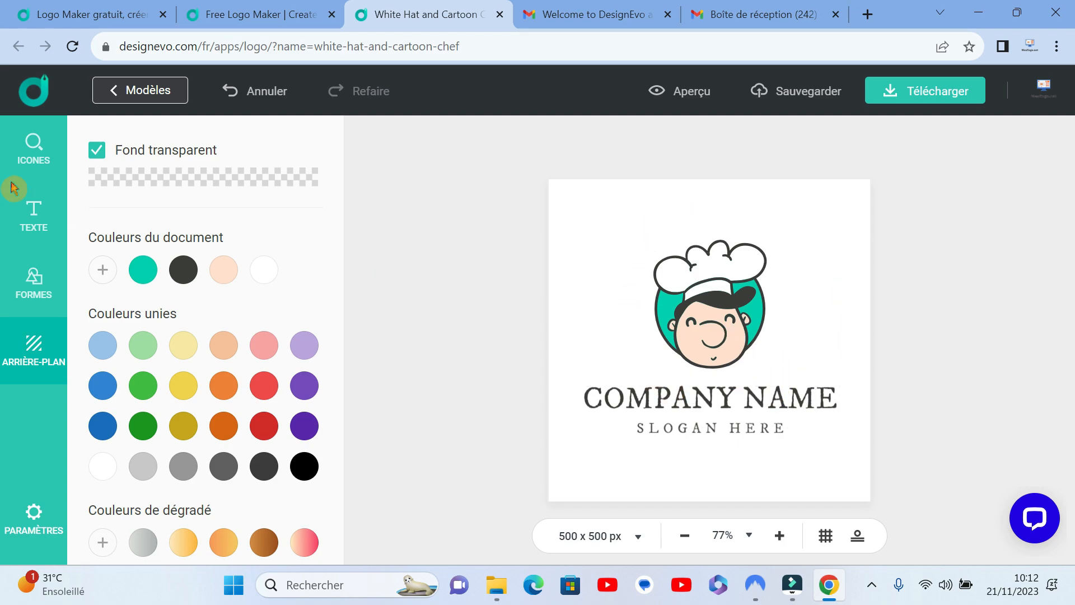
pyautogui.click(28, 154)
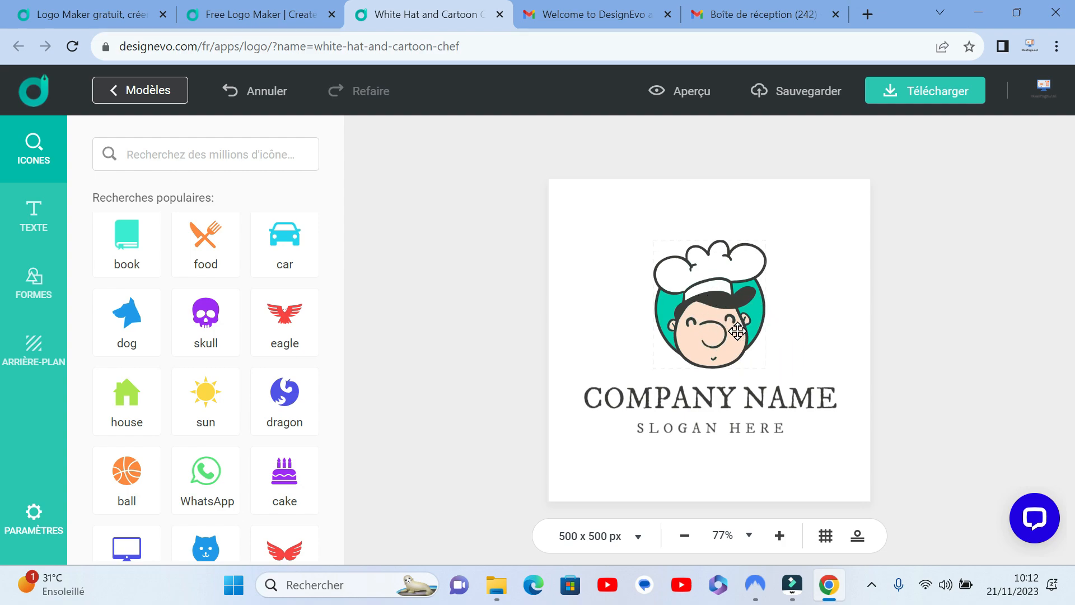
# Step: Recolour the cartoon chef's face from the solid colours, using the medium grey
pyautogui.click(725, 337)
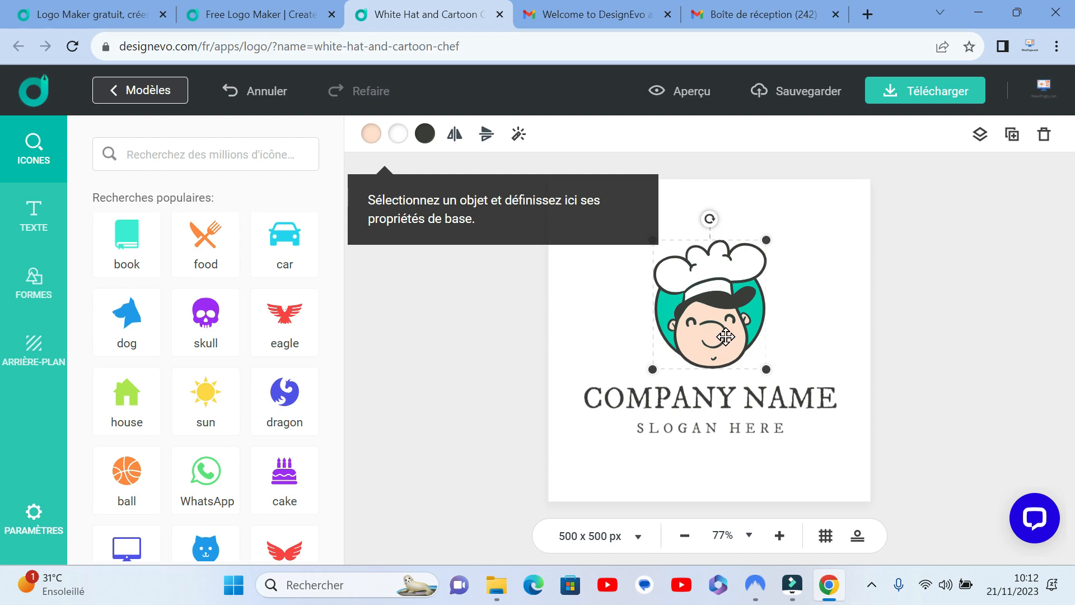
pyautogui.click(370, 136)
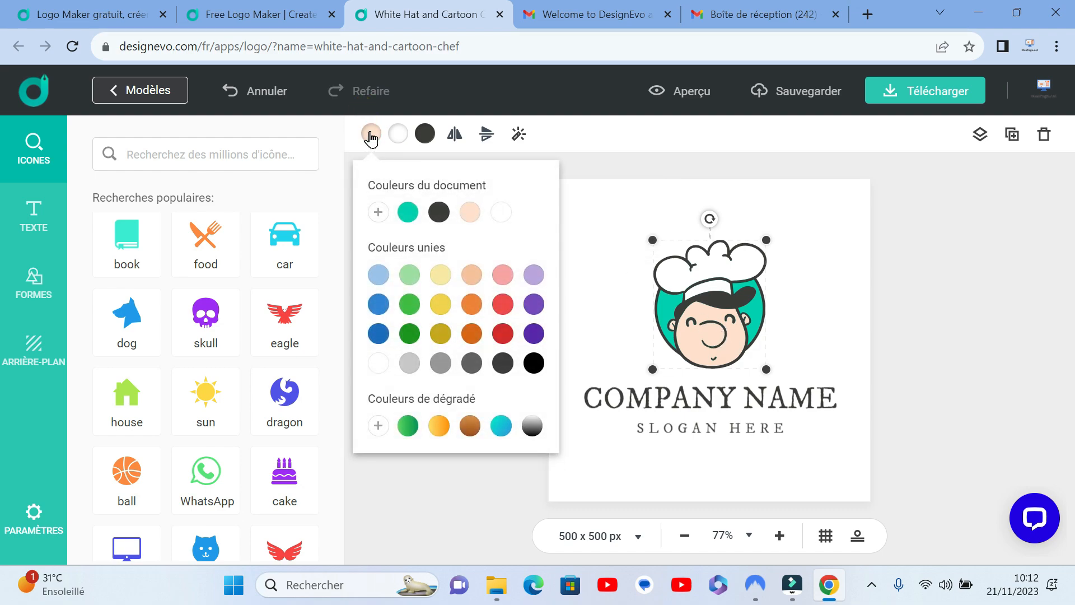
pyautogui.click(441, 364)
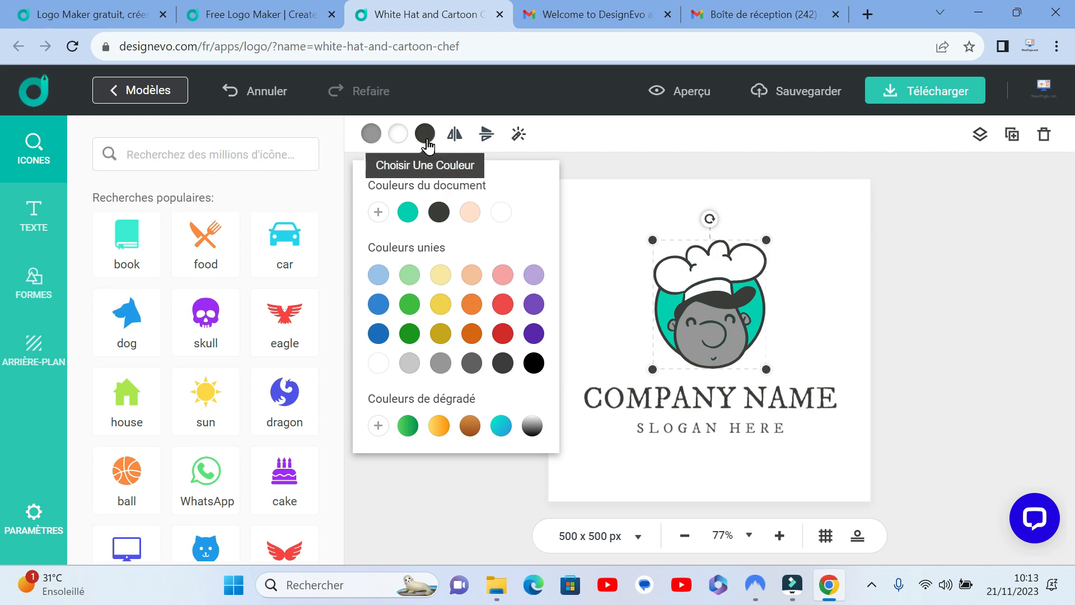
pyautogui.click(600, 246)
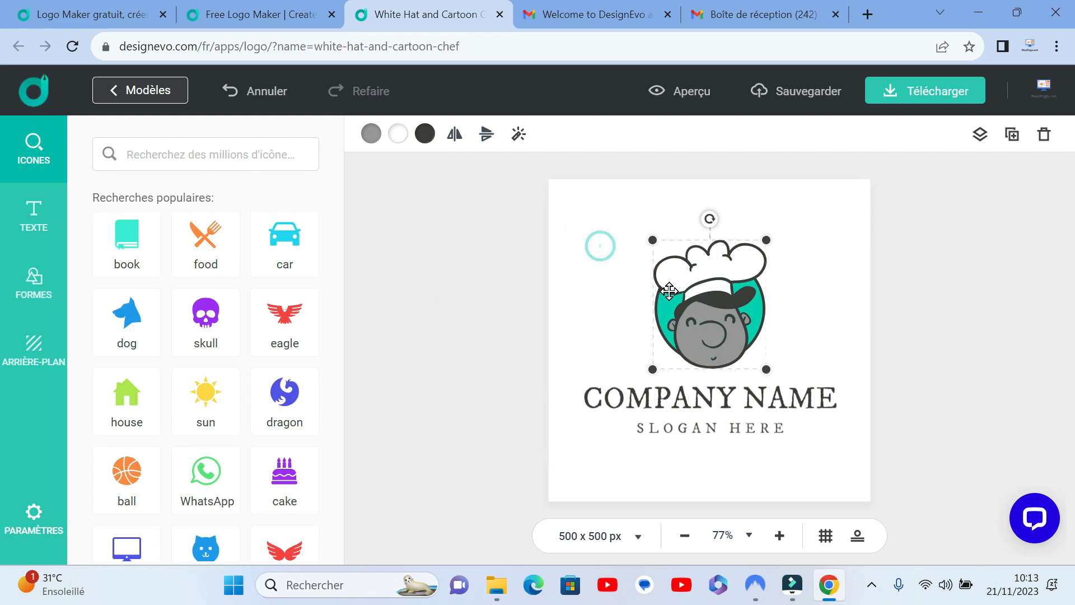
# Step: Move the chef off the circle behind it and fill that circle with dark red
pyautogui.moveTo(680, 314); pyautogui.dragTo(713, 318)
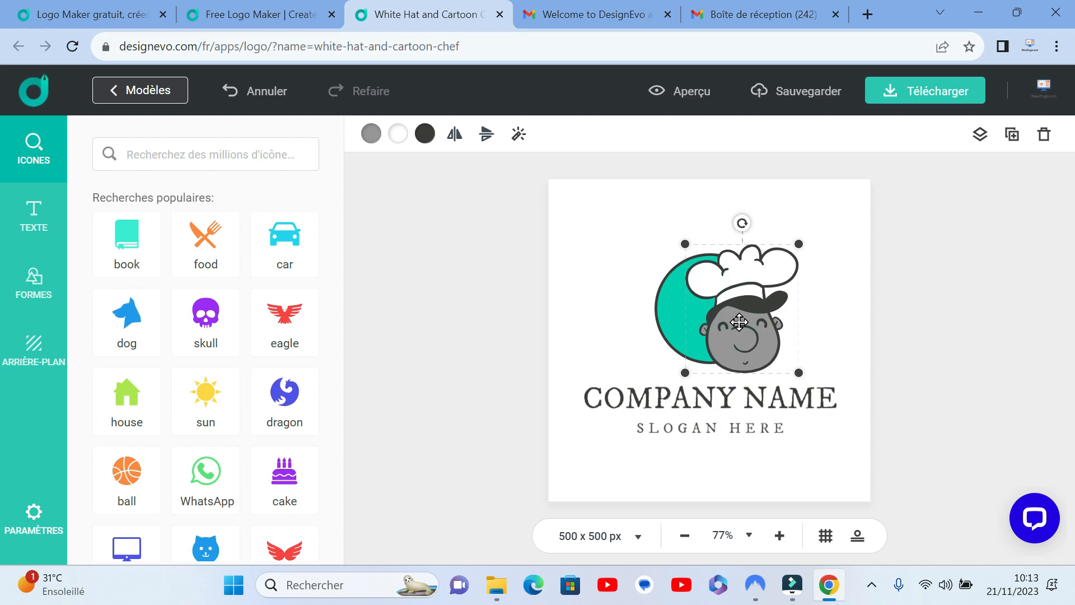
pyautogui.moveTo(739, 322); pyautogui.dragTo(603, 306)
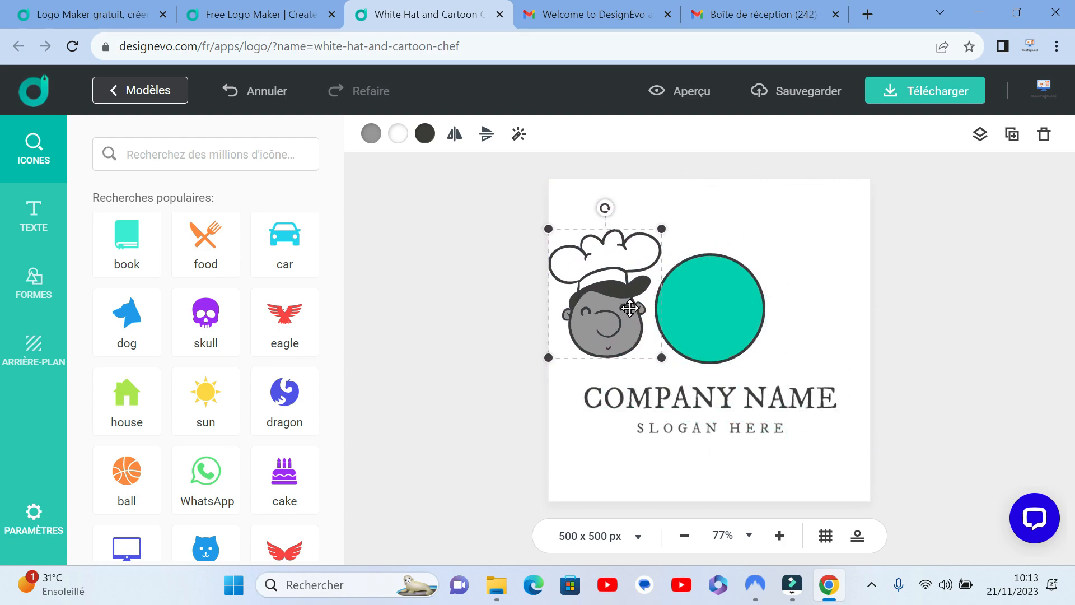
pyautogui.click(717, 306)
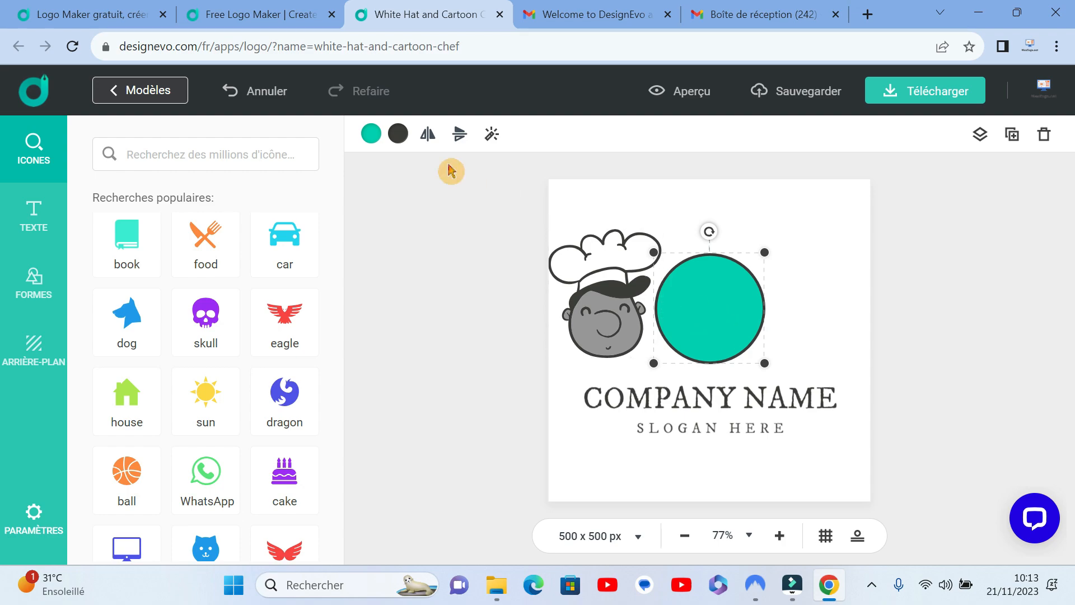
pyautogui.click(371, 135)
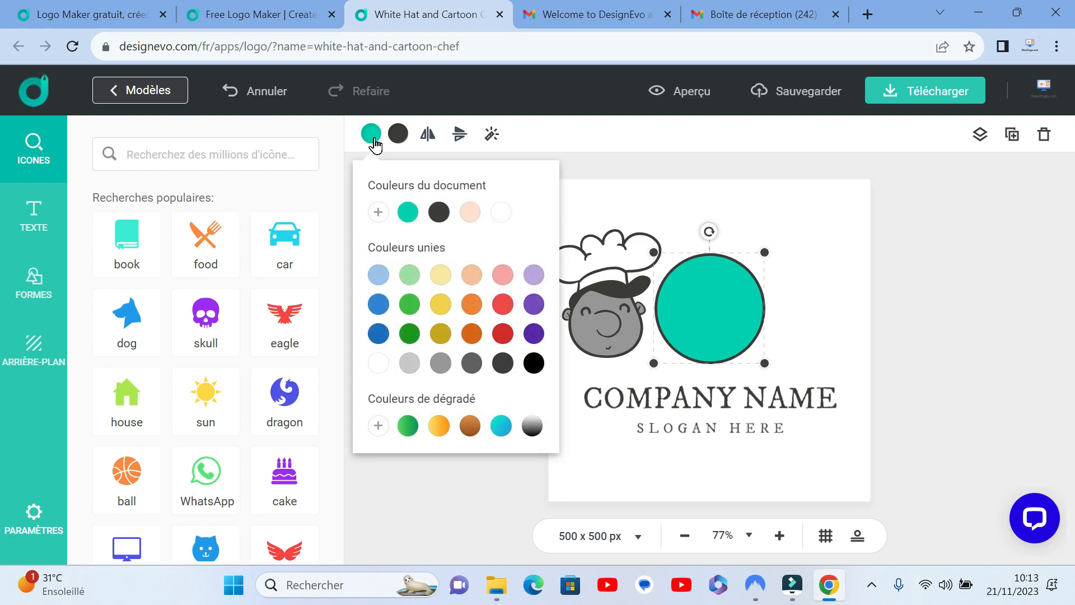
pyautogui.click(504, 334)
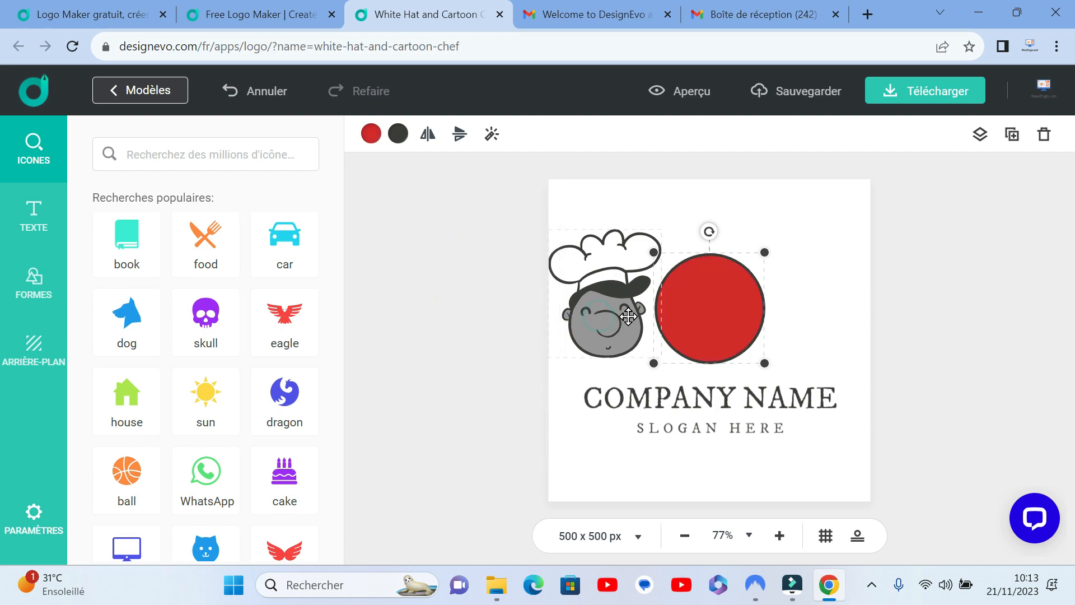
# Step: Place the chef icon back over the centre of the red circle
pyautogui.click(794, 286)
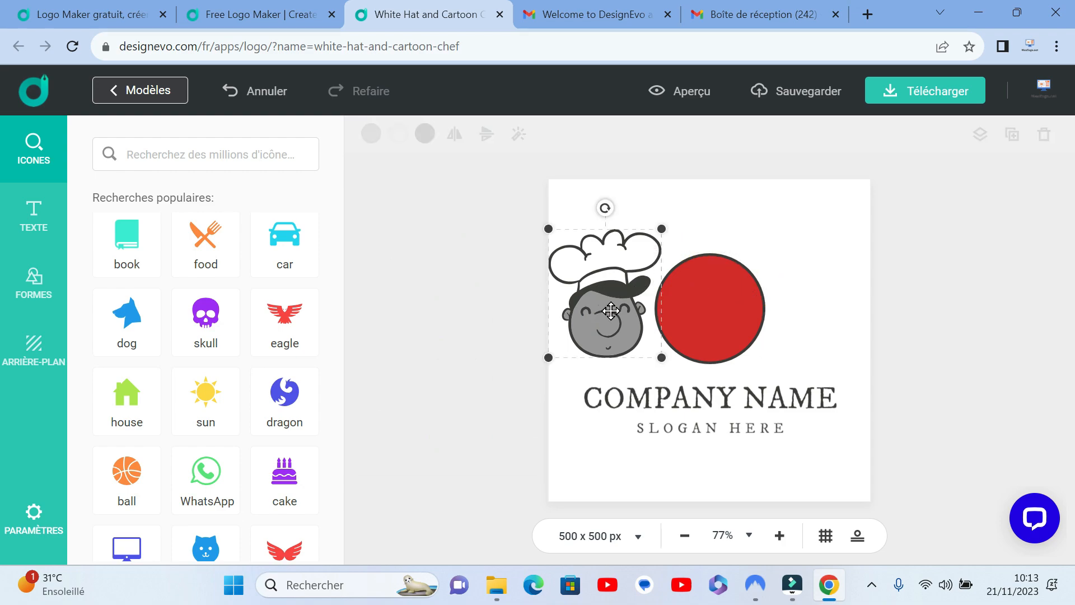
pyautogui.moveTo(610, 311); pyautogui.dragTo(719, 312)
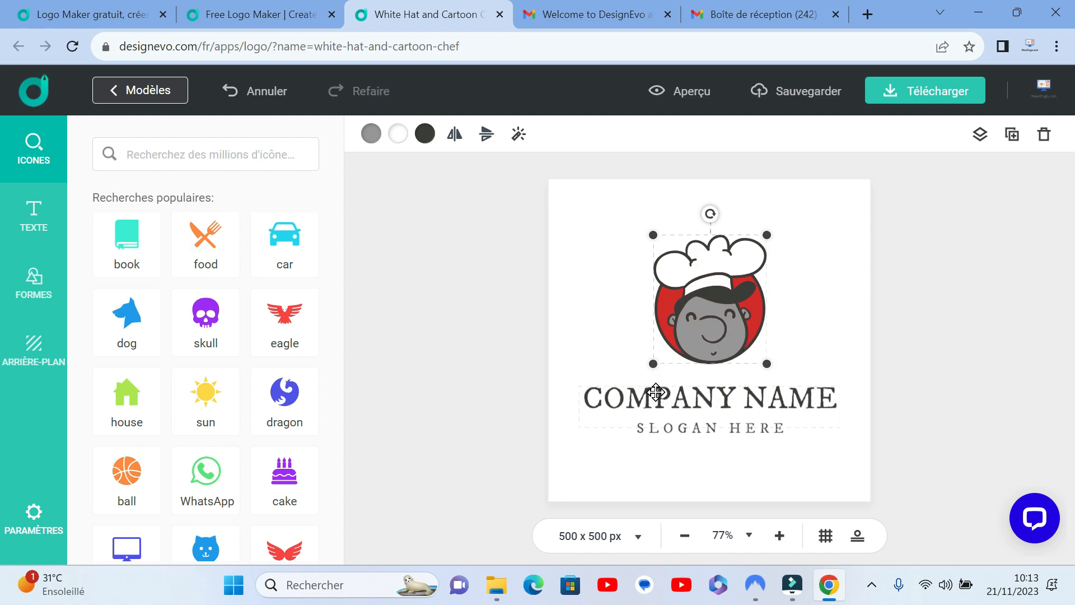
pyautogui.click(602, 325)
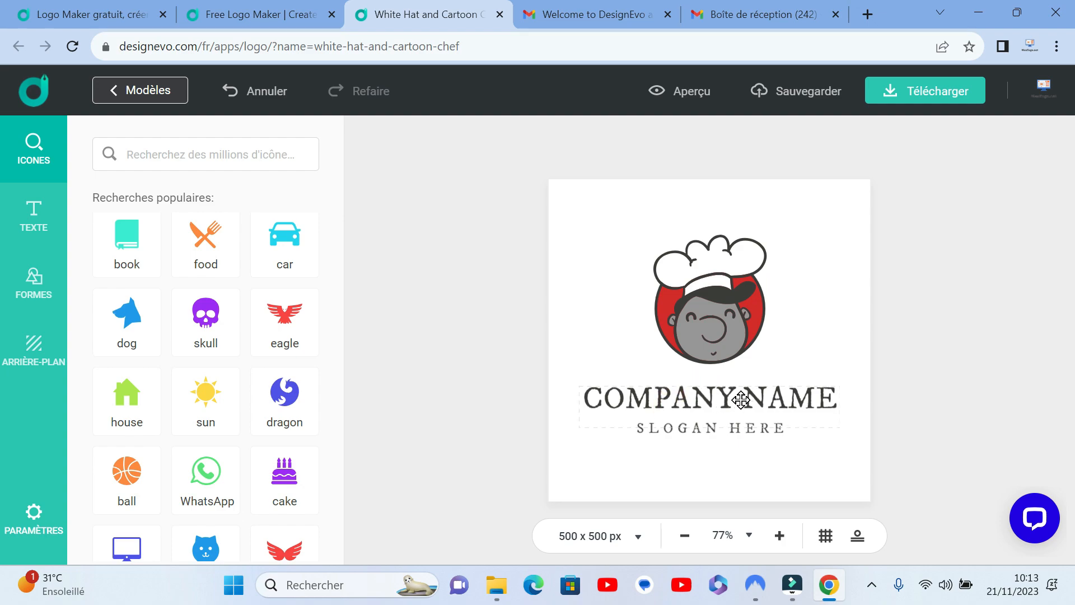
# Step: Replace the company name text under the chef with "BON GOUT"
pyautogui.click(704, 399)
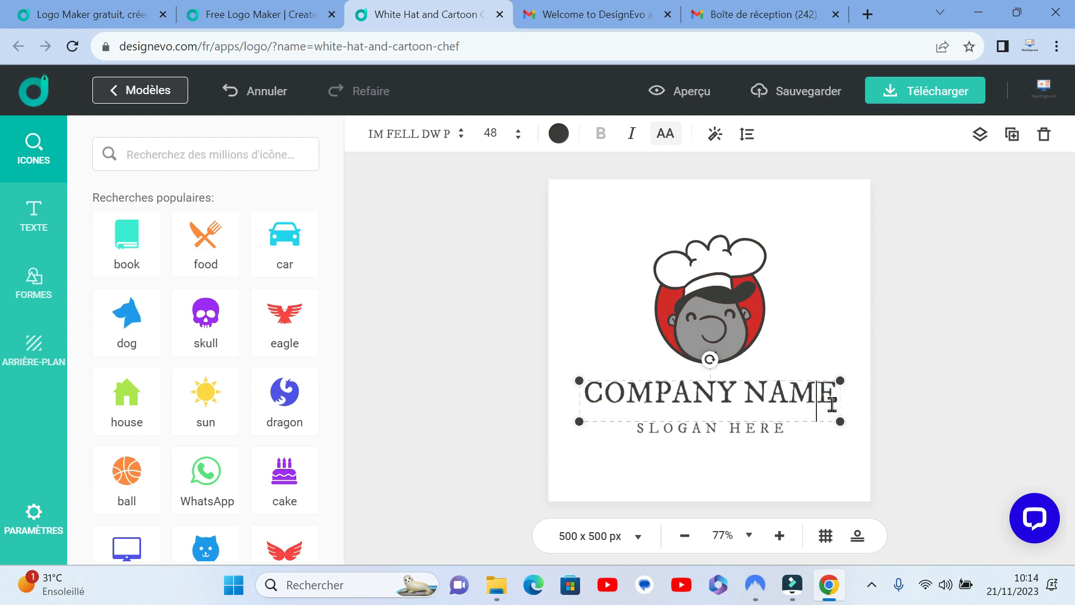
pyautogui.press('BackSpace')
pyautogui.press('BackSpace')
pyautogui.press('BackSpace')
pyautogui.press('BackSpace')
pyautogui.press('BackSpace')
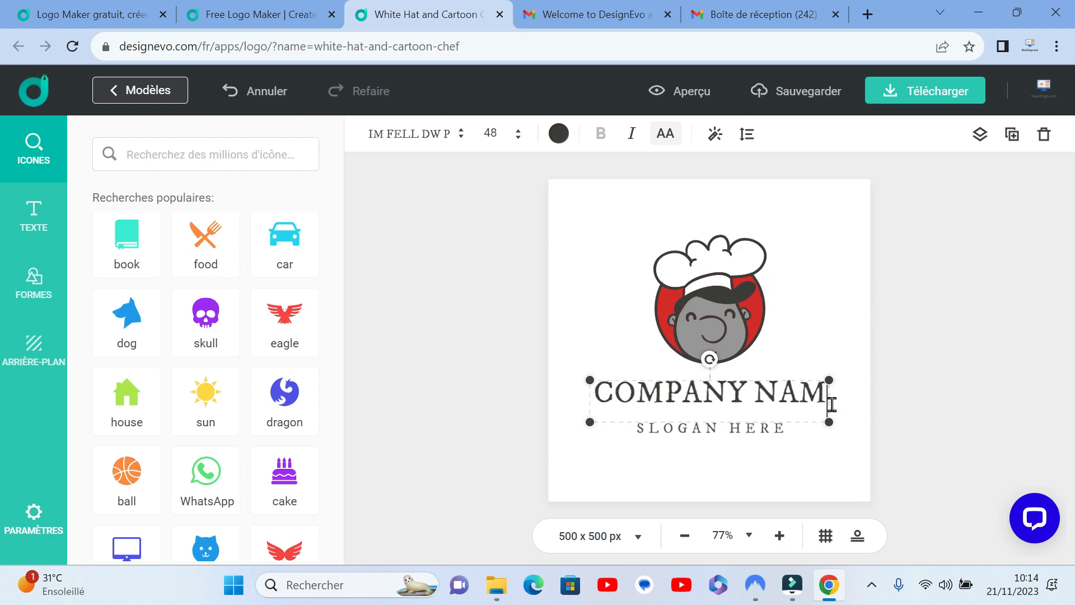
pyautogui.press('BackSpace')
pyautogui.press('BackSpace')
pyautogui.press('BackSpace')
pyautogui.press('BackSpace')
pyautogui.press('BackSpace')
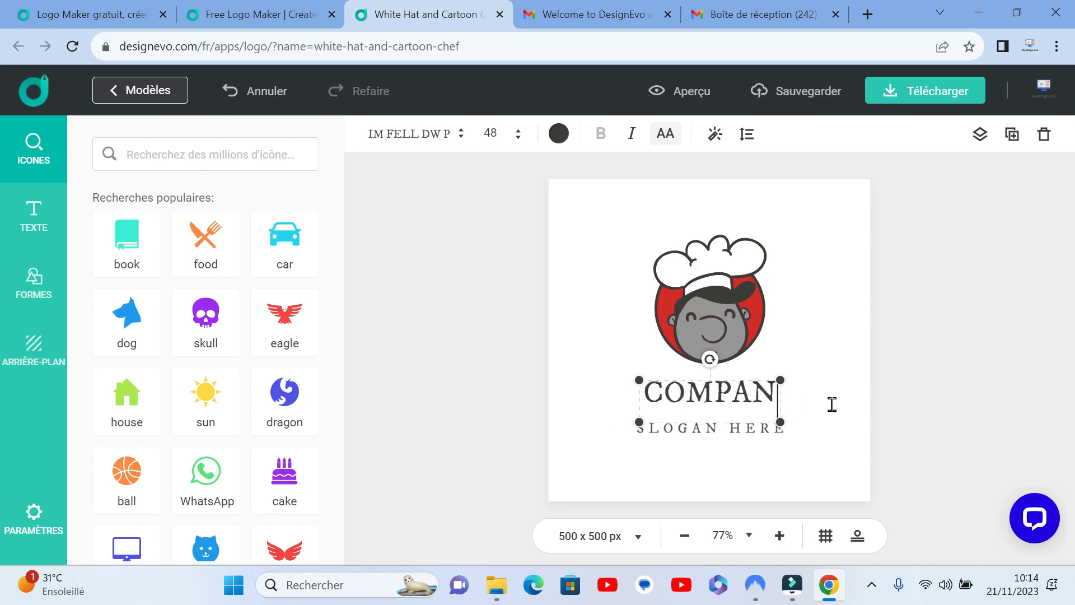
pyautogui.press('BackSpace')
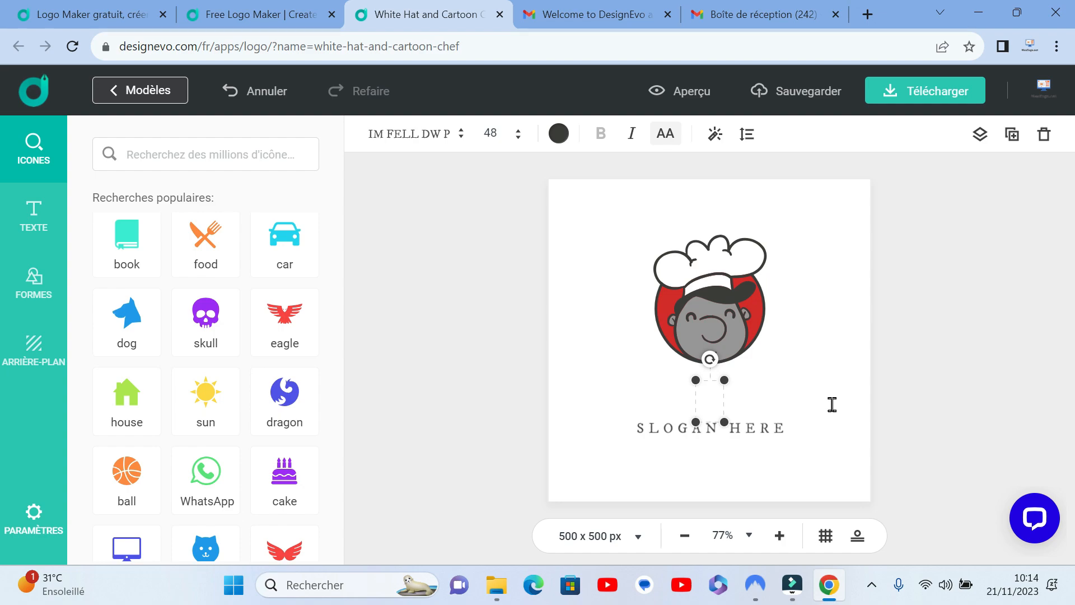
pyautogui.write('BON GOUT')
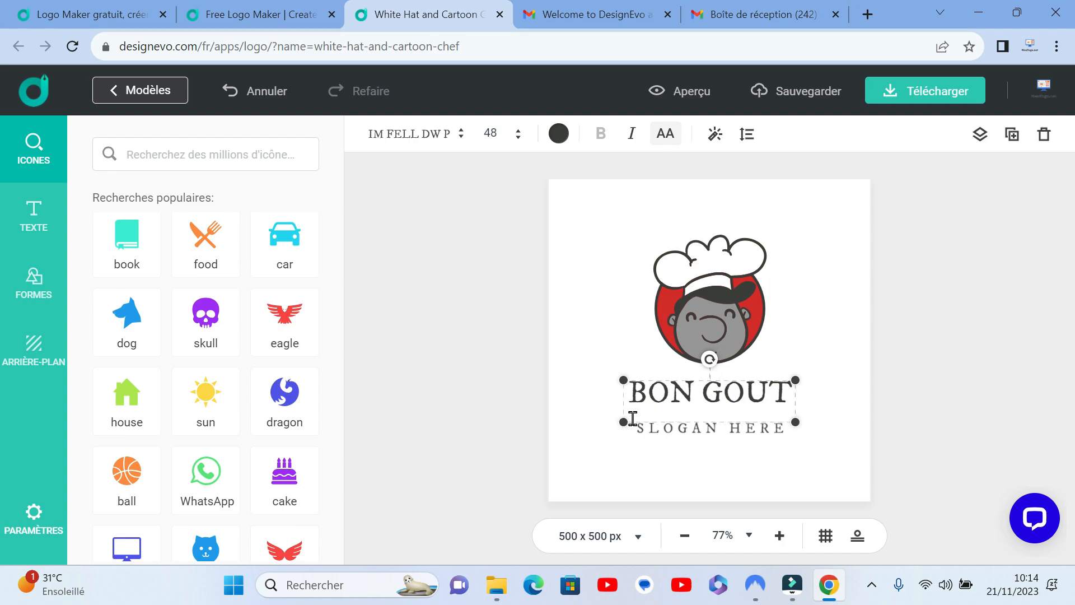
pyautogui.click(692, 464)
pyautogui.click(691, 458)
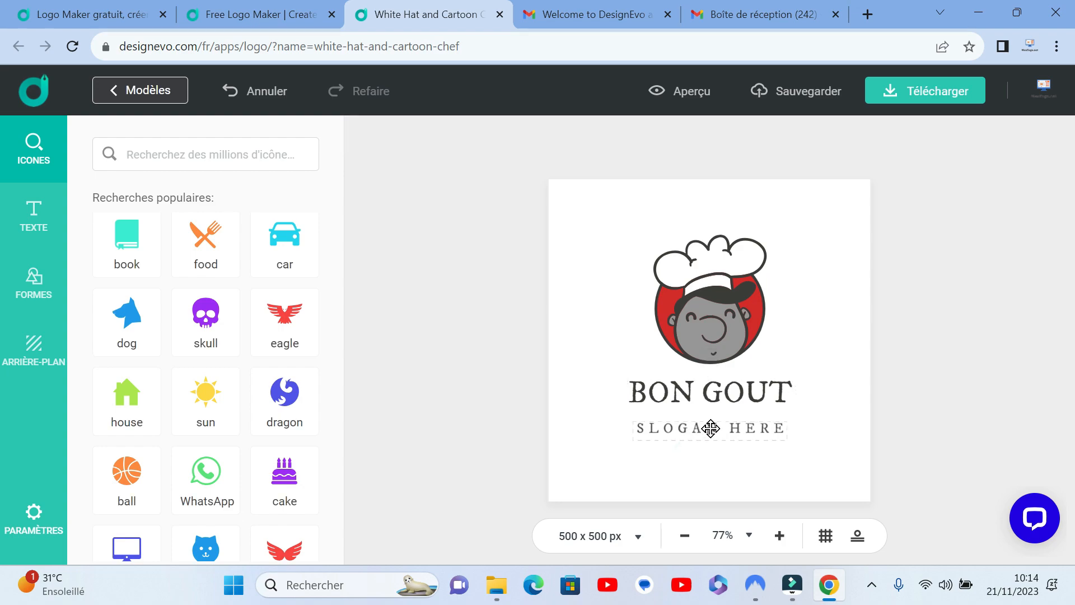
# Step: Replace the slogan with two lines reading "VENEZ CURIEUX" and "PARTEZ HEUREUX"
pyautogui.doubleClick(711, 428)
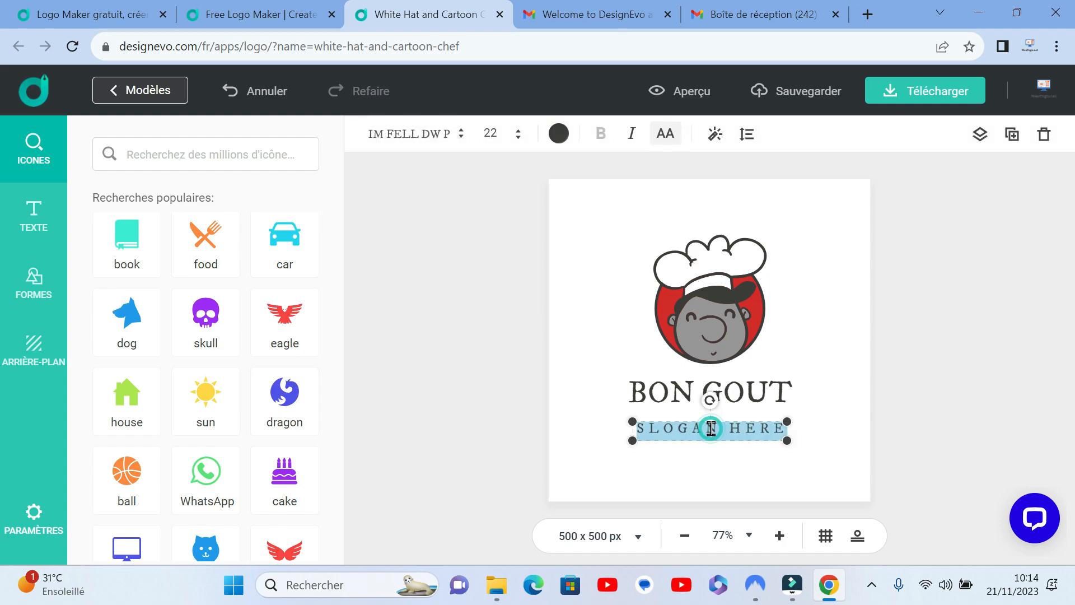
pyautogui.write('VENEZ CURIEUX')
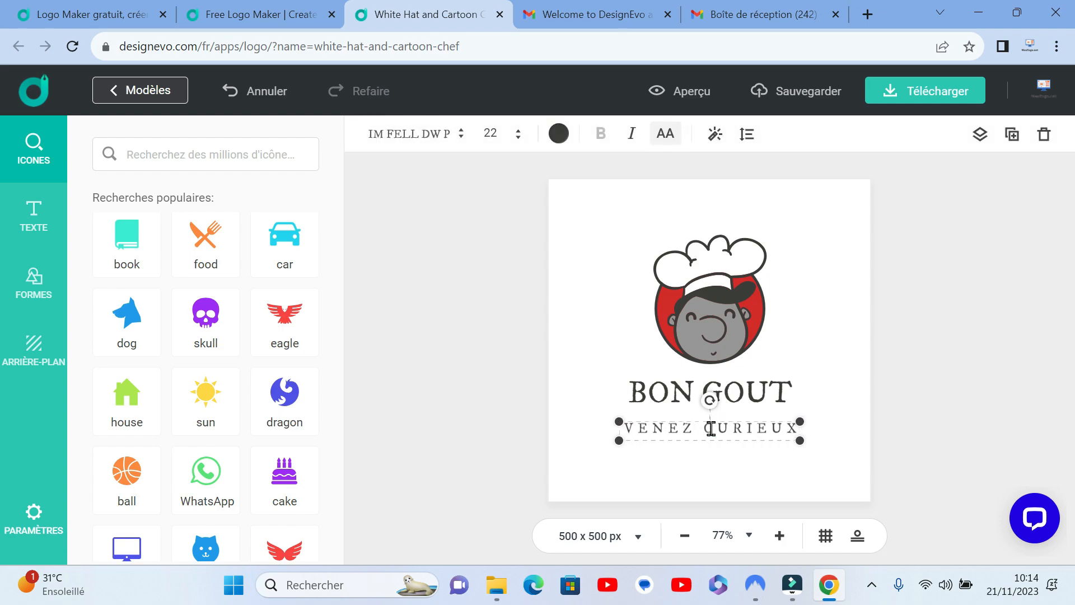
pyautogui.press('Return')
pyautogui.write('PARTEZ HEUREUX')
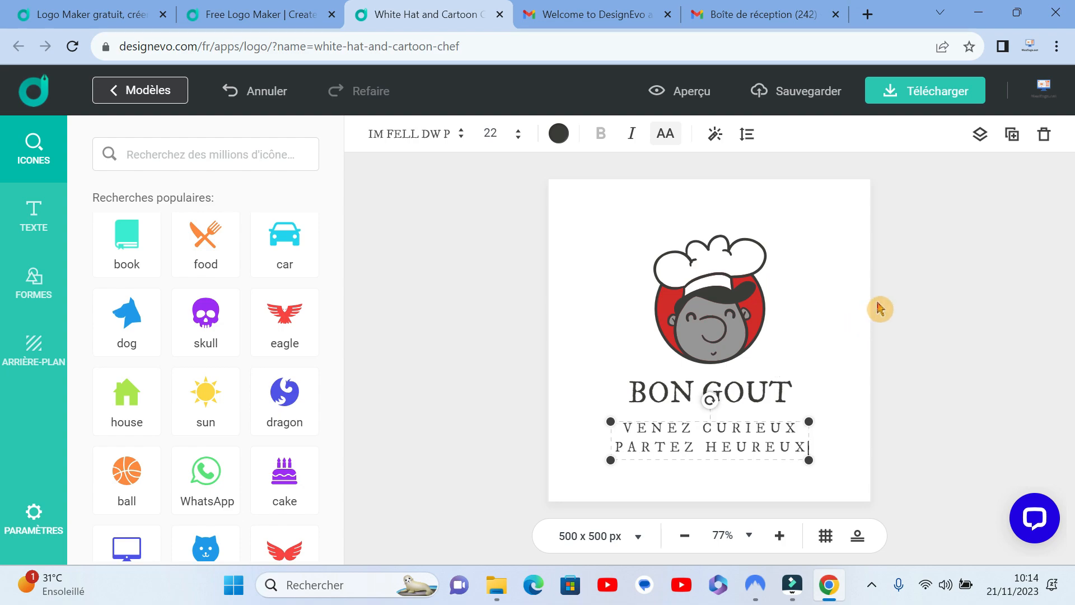
pyautogui.click(847, 320)
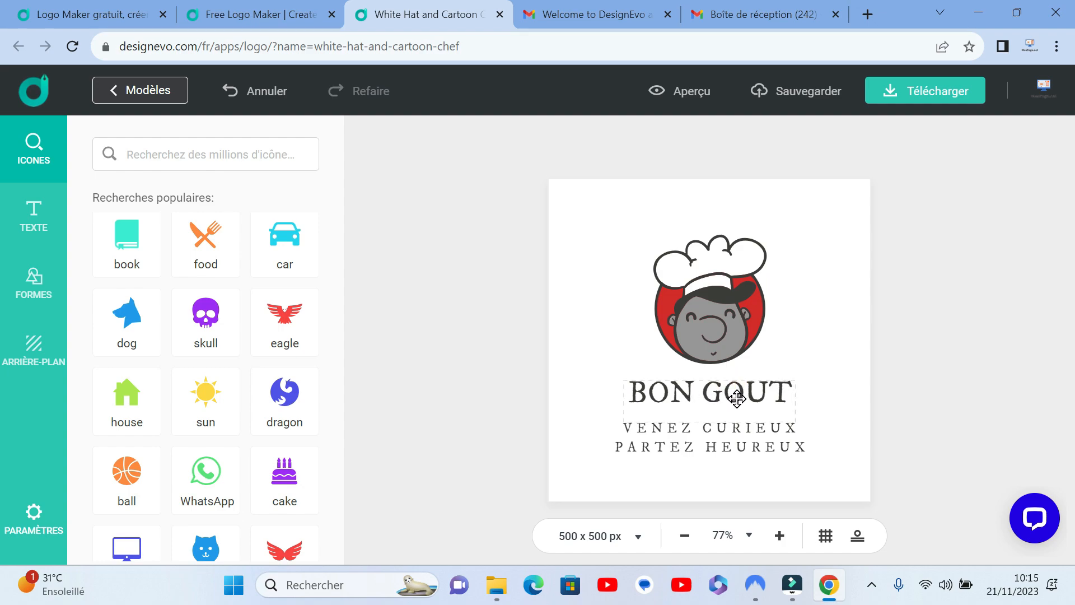
# Step: Apply the Art text style with dark blue slanted Shrikhand letters and a red shadow to the BON GOUT text
pyautogui.click(708, 397)
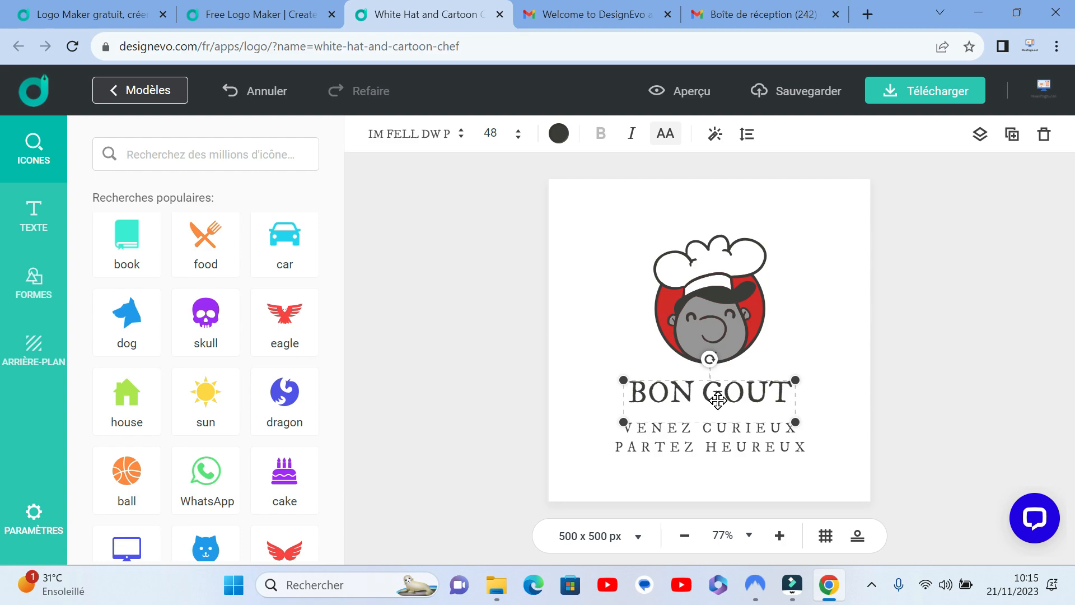
pyautogui.click(458, 139)
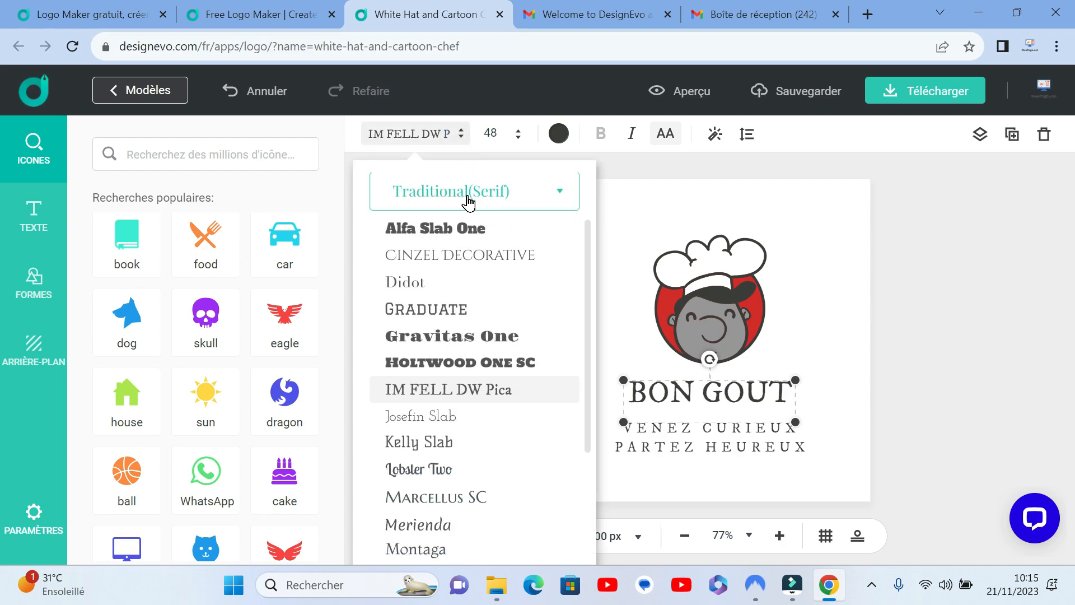
pyautogui.click(660, 385)
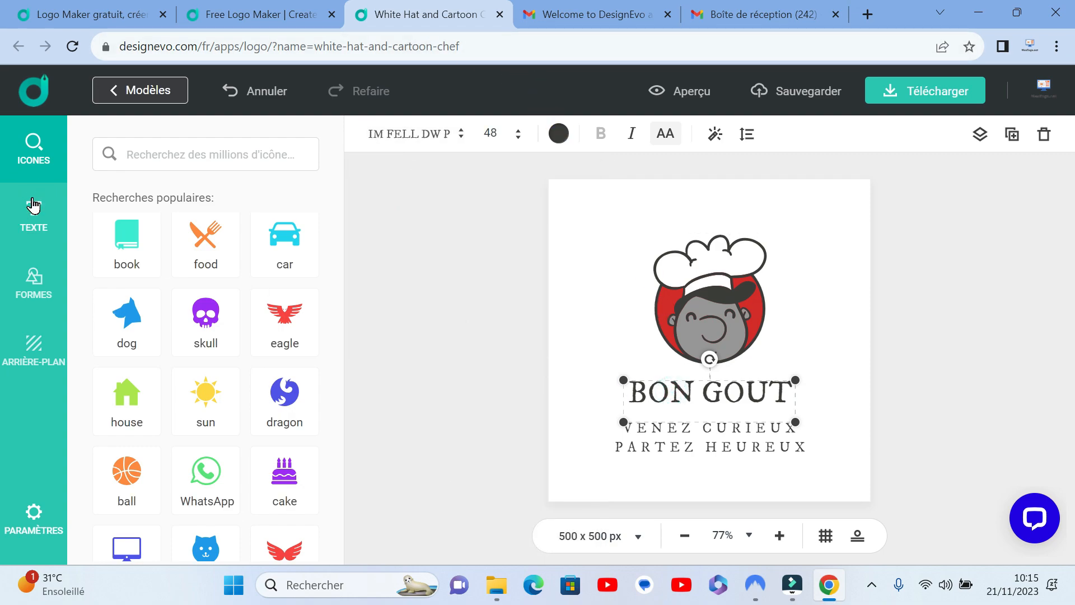
pyautogui.click(33, 205)
pyautogui.click(138, 298)
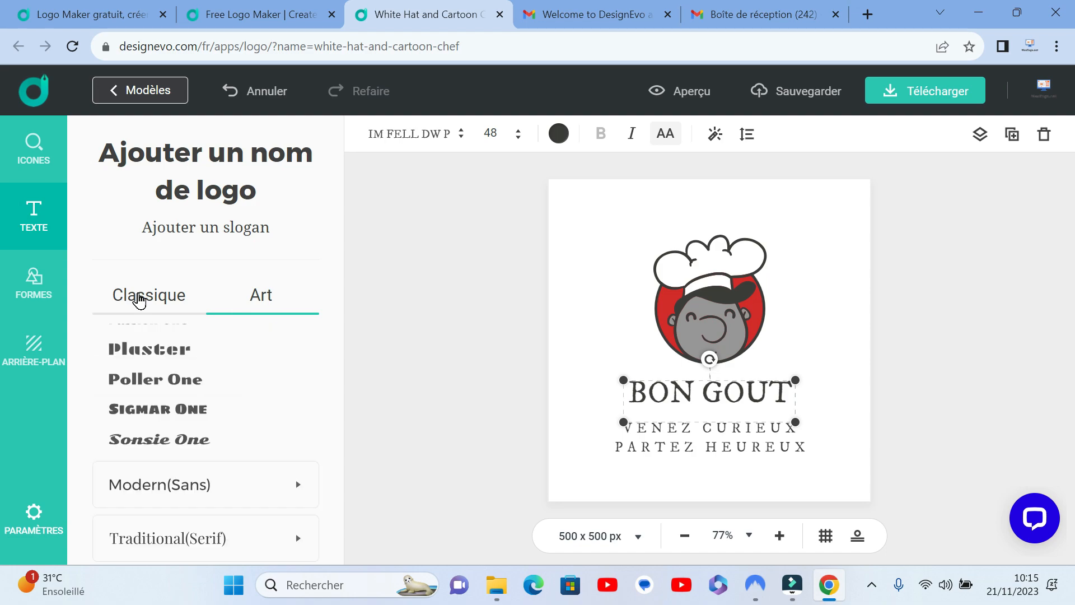
pyautogui.scroll(-2, 148, 364)
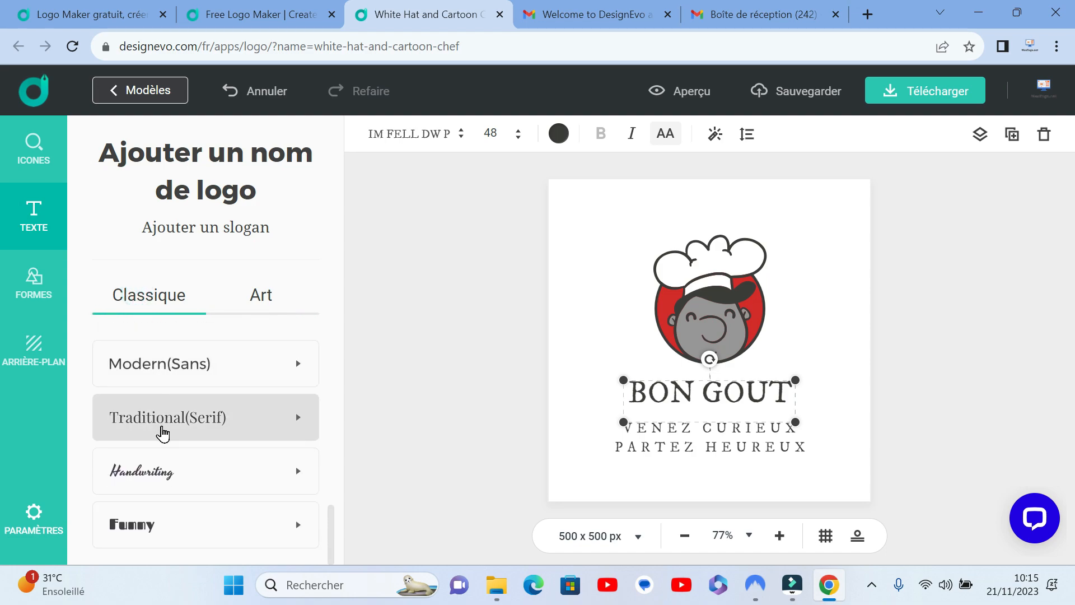
pyautogui.scroll(6, 163, 432)
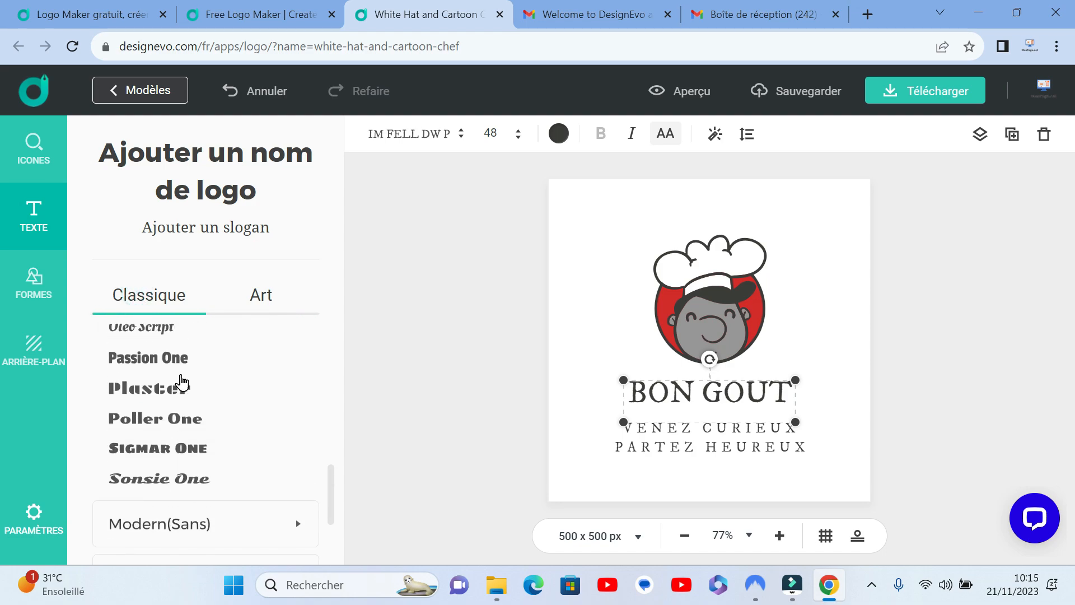
pyautogui.click(259, 301)
pyautogui.scroll(-1, 273, 359)
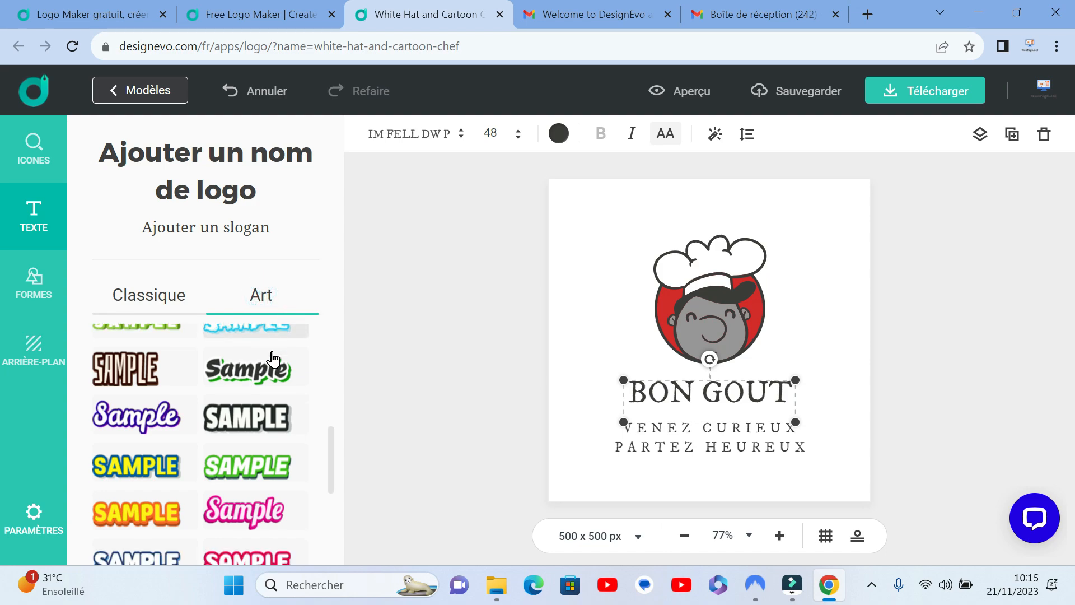
pyautogui.scroll(-4, 274, 358)
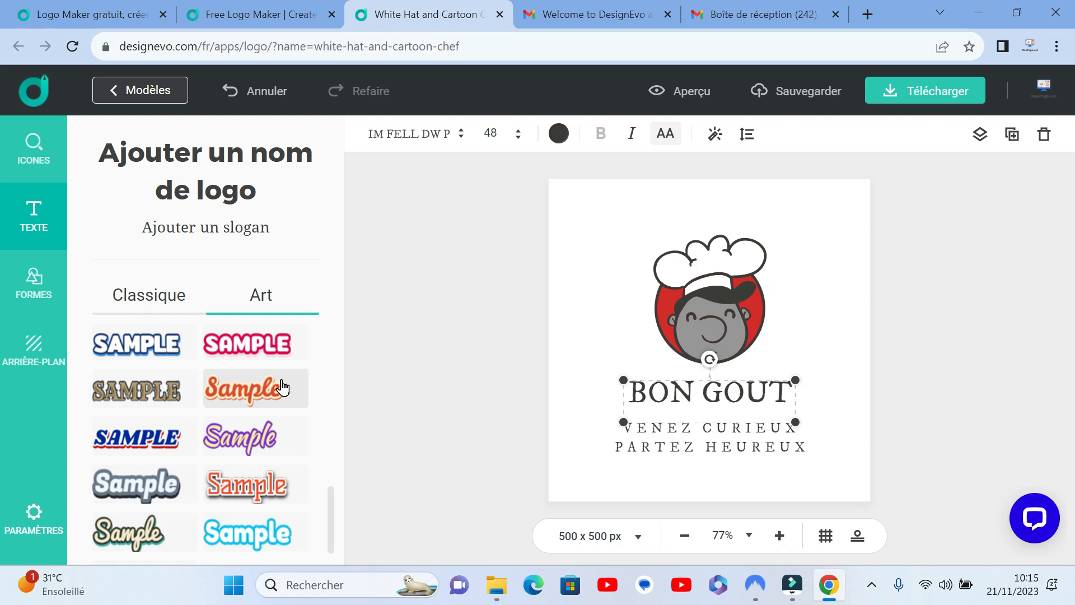
pyautogui.click(145, 436)
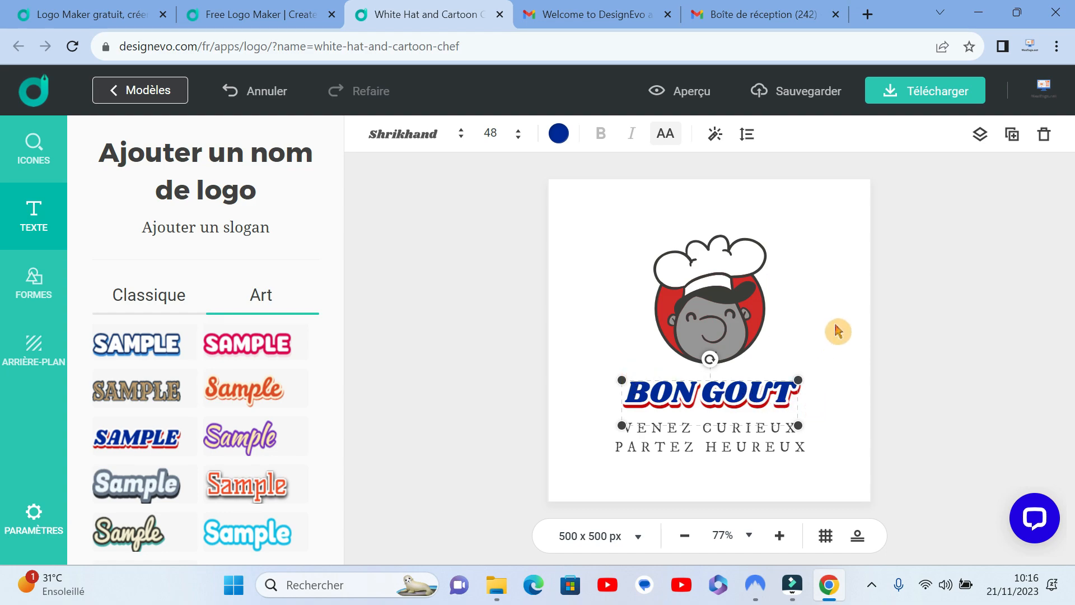
pyautogui.click(823, 469)
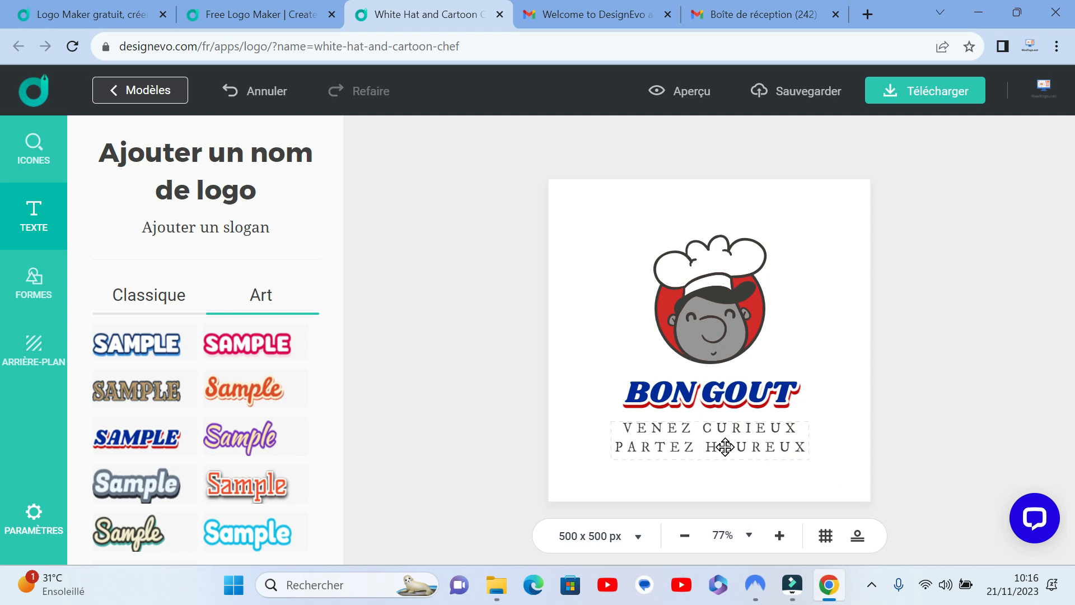
# Step: Try the classic Sonsie One font on the two-line slogan and undo the font change
pyautogui.click(146, 287)
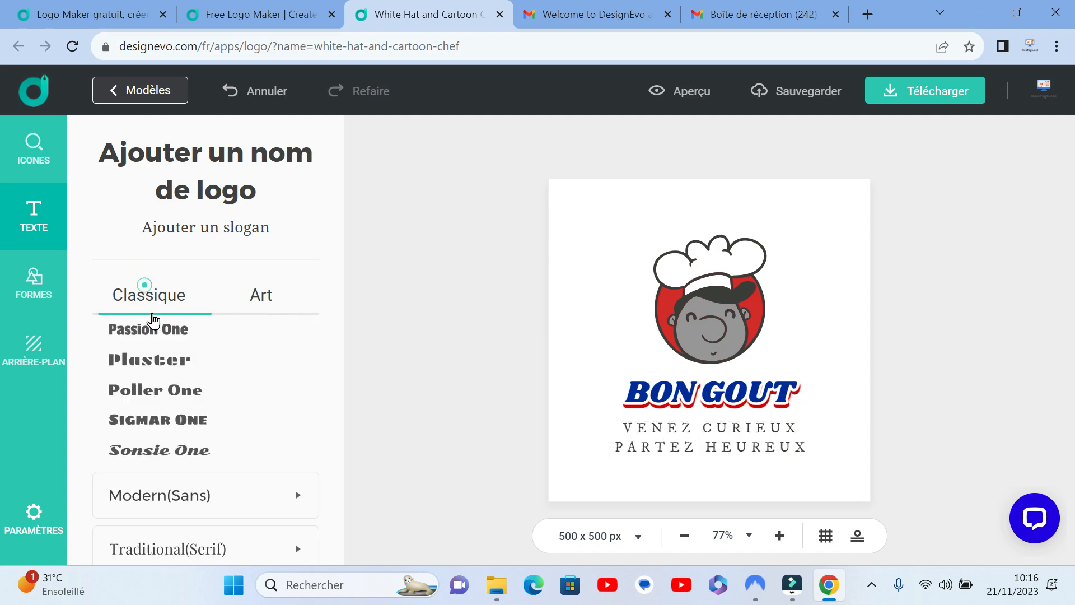
pyautogui.scroll(-3, 167, 397)
pyautogui.scroll(3, 163, 407)
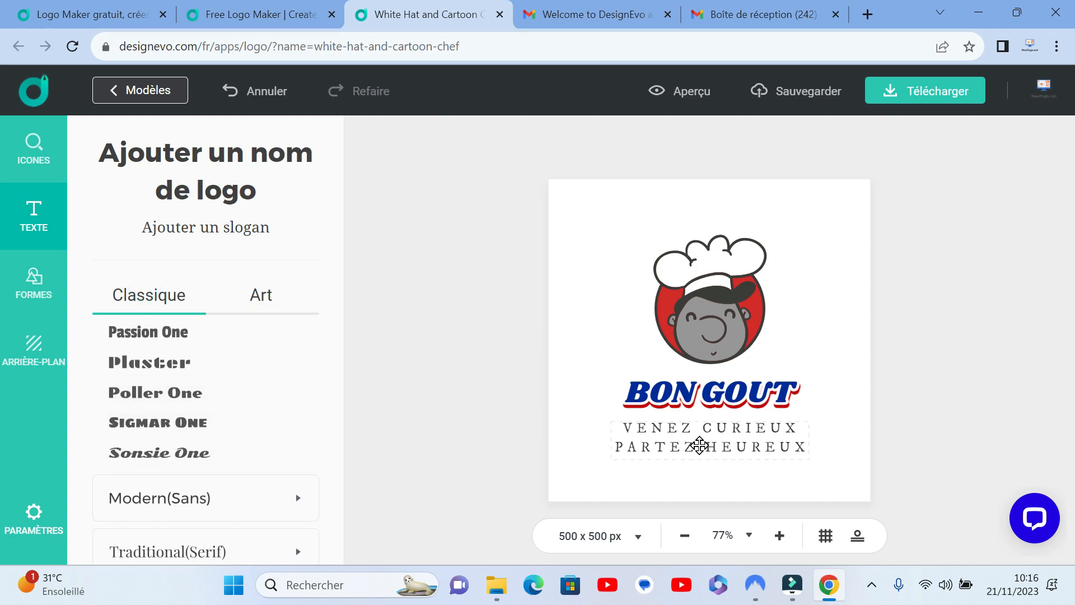
pyautogui.click(699, 446)
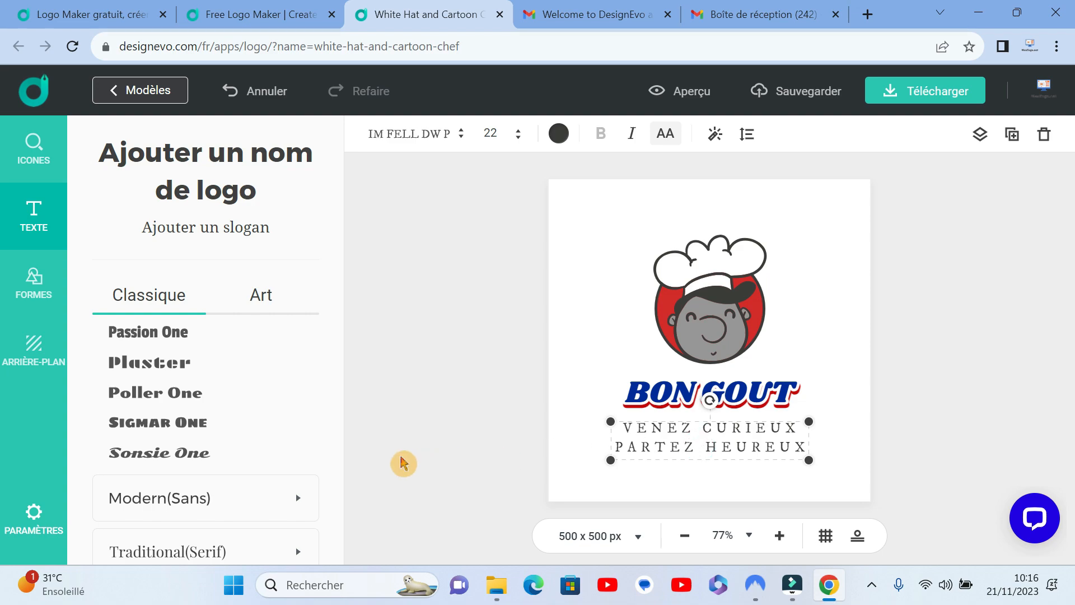
pyautogui.click(171, 451)
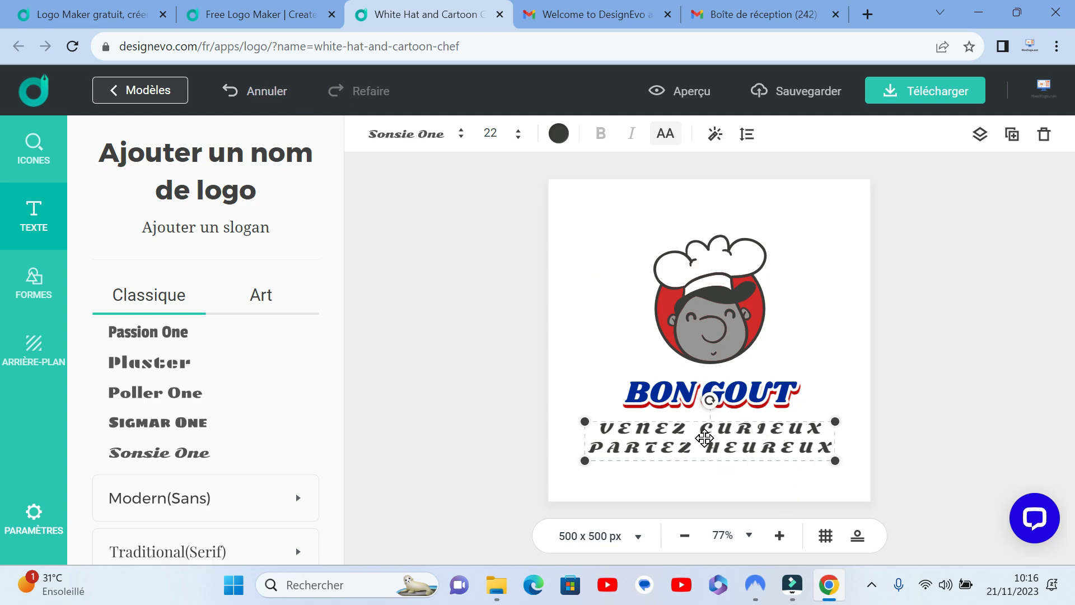
pyautogui.click(267, 91)
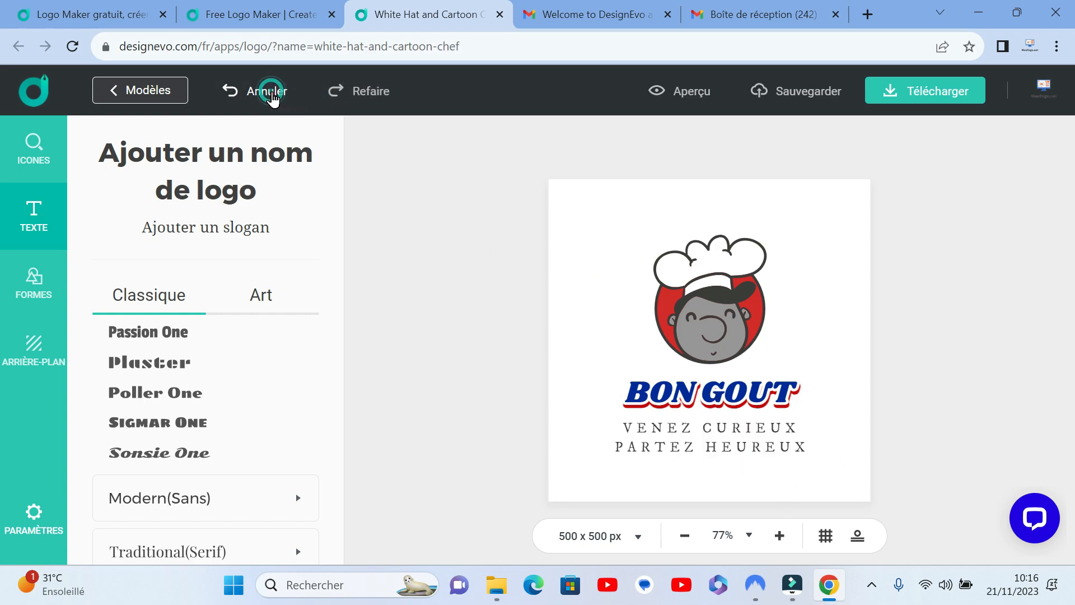
# Step: Try the orange-red outlined Kelly Slab Art style on the slogan and undo it
pyautogui.click(260, 293)
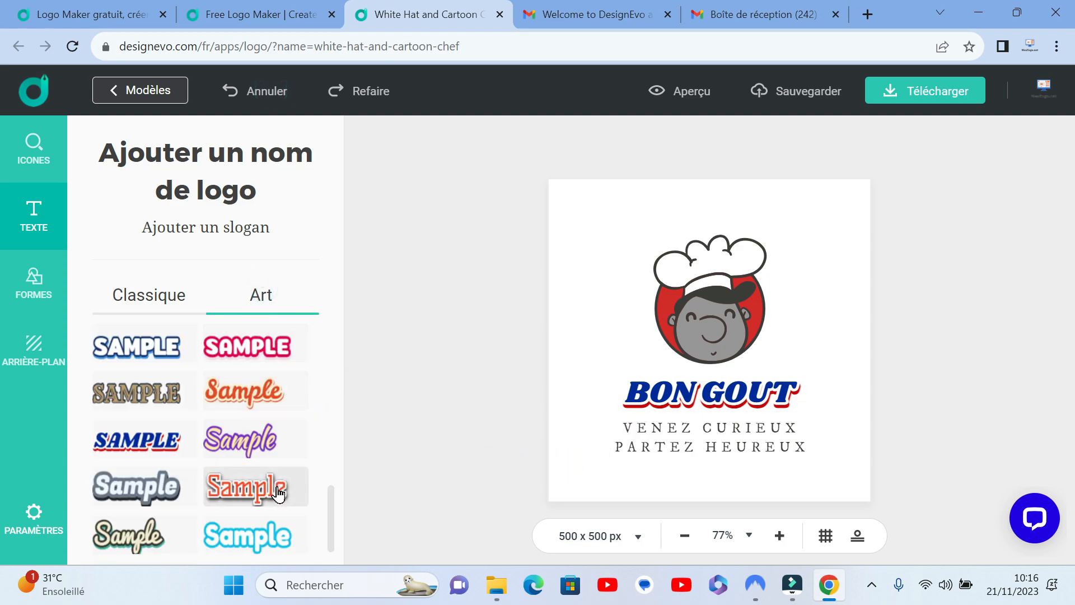
pyautogui.click(707, 436)
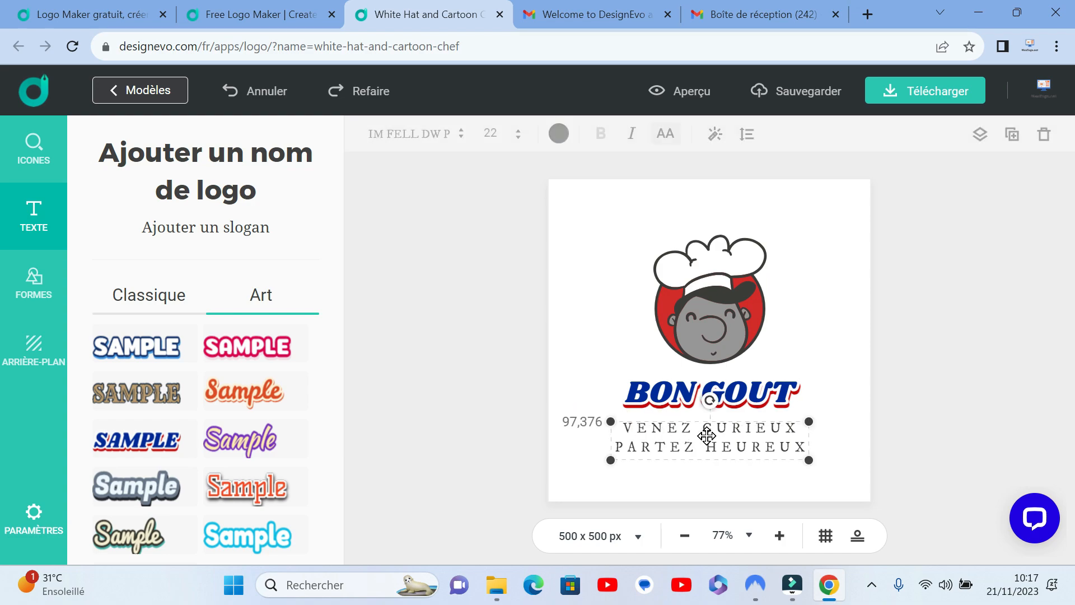
pyautogui.click(237, 485)
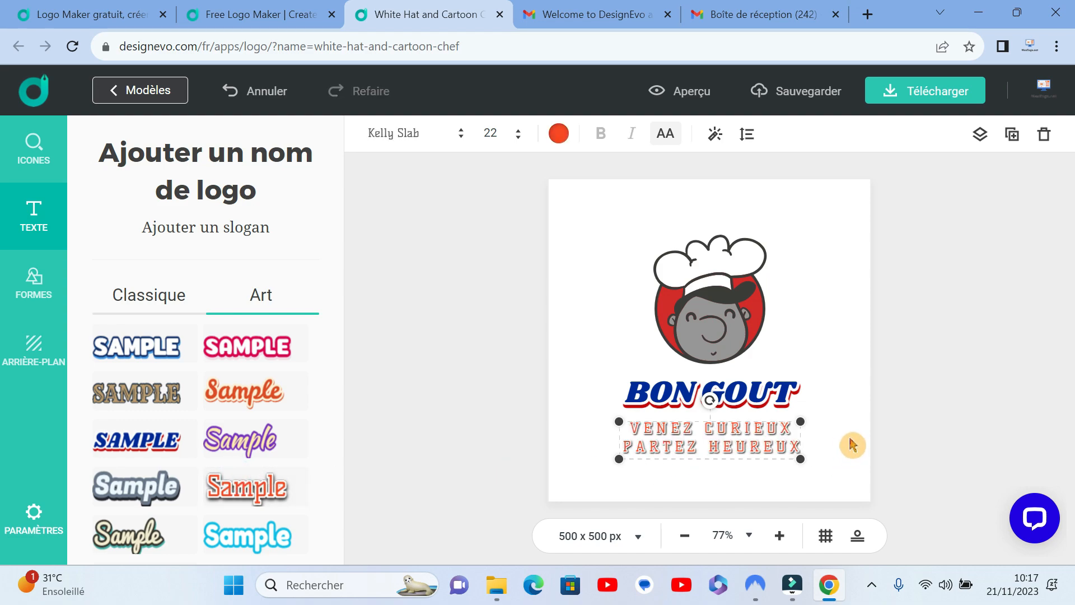
pyautogui.click(253, 90)
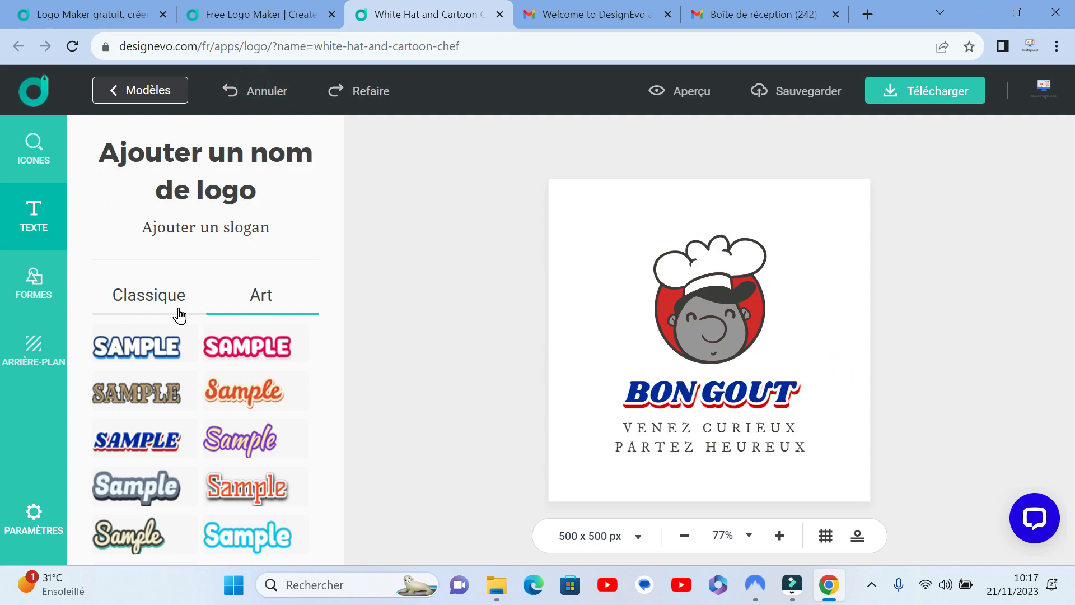
pyautogui.scroll(-1, 146, 434)
pyautogui.scroll(10, 147, 434)
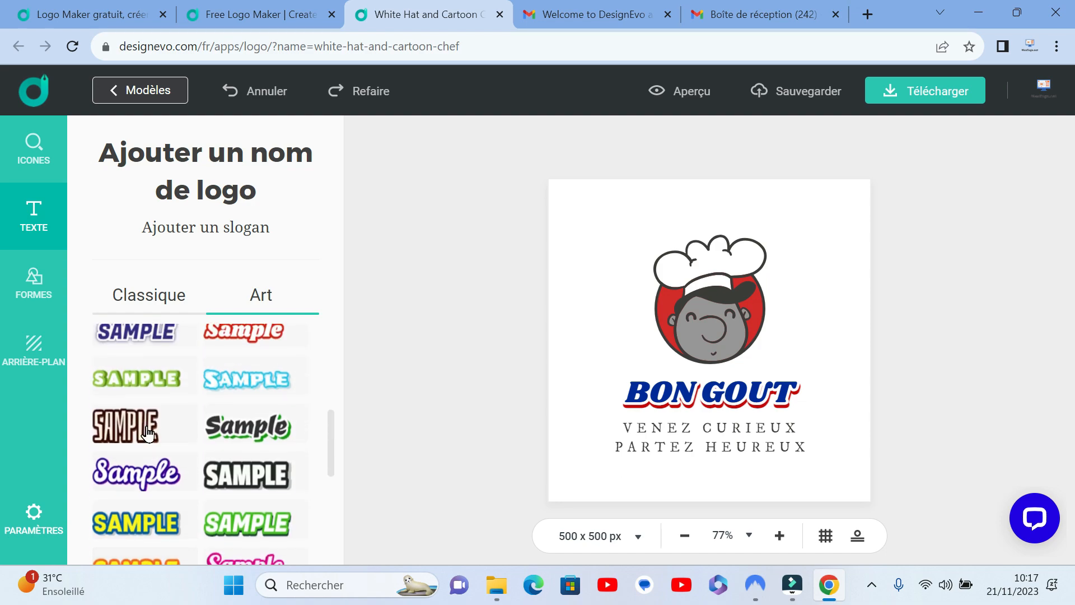
pyautogui.click(137, 298)
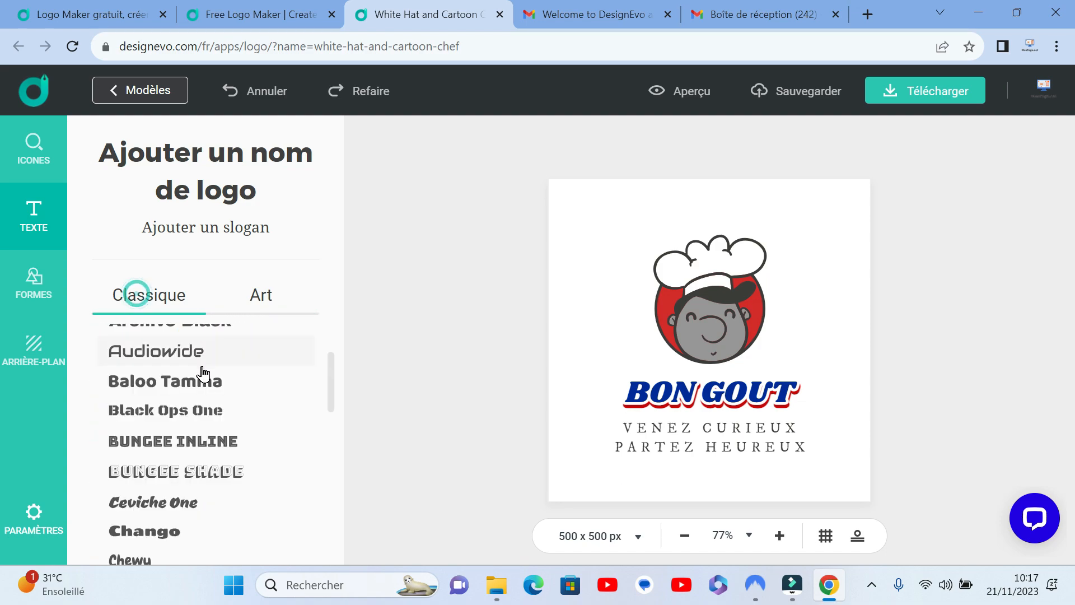
pyautogui.scroll(-5, 200, 372)
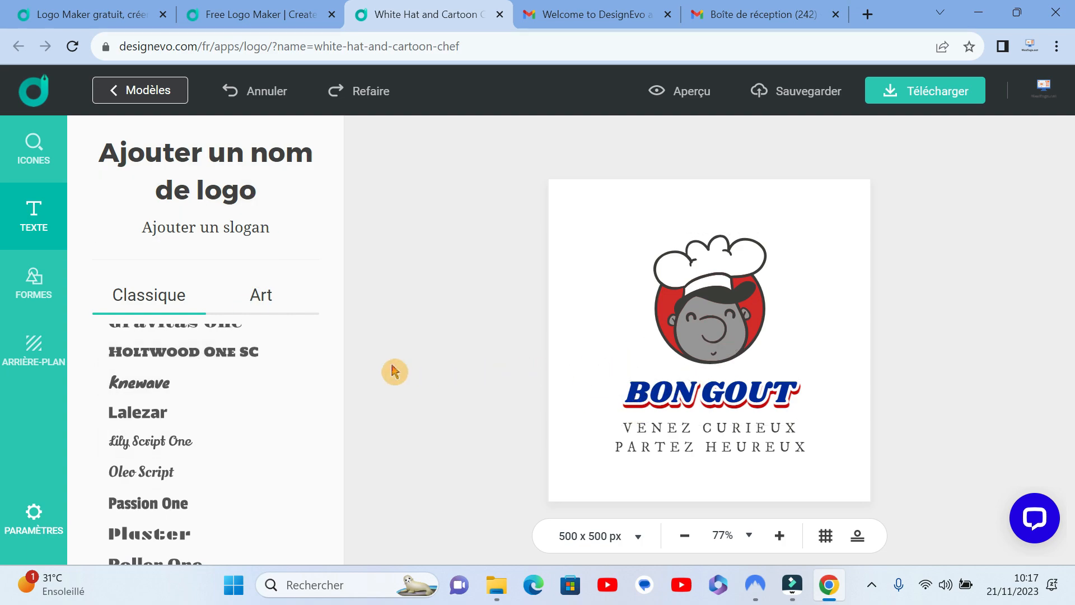
# Step: Separate the chef from the red circle behind it and delete the circle
pyautogui.click(34, 292)
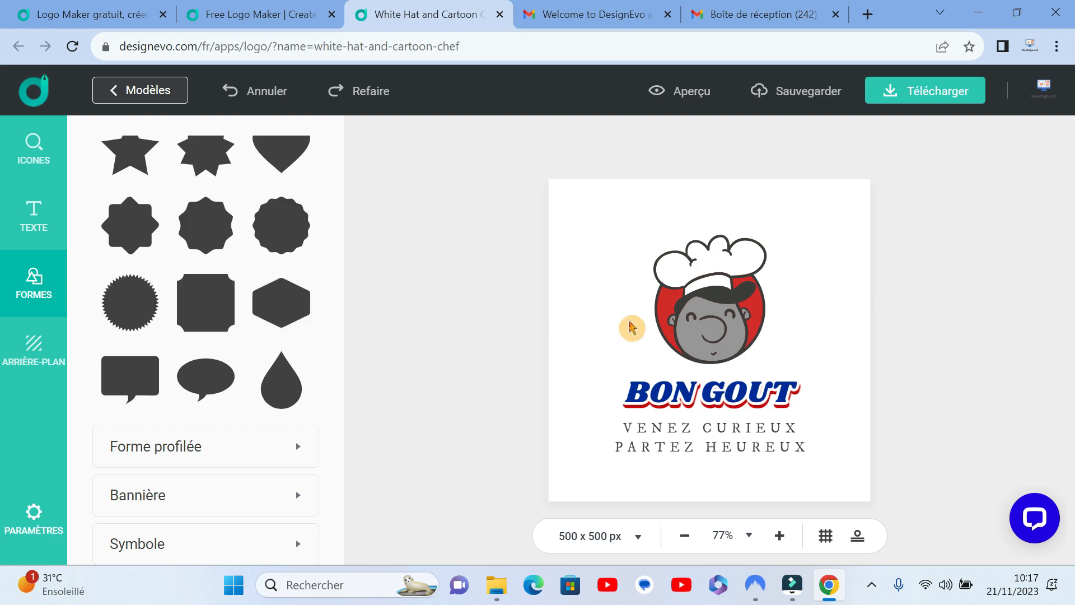
pyautogui.moveTo(661, 322); pyautogui.dragTo(592, 312)
pyautogui.moveTo(725, 305); pyautogui.dragTo(795, 292)
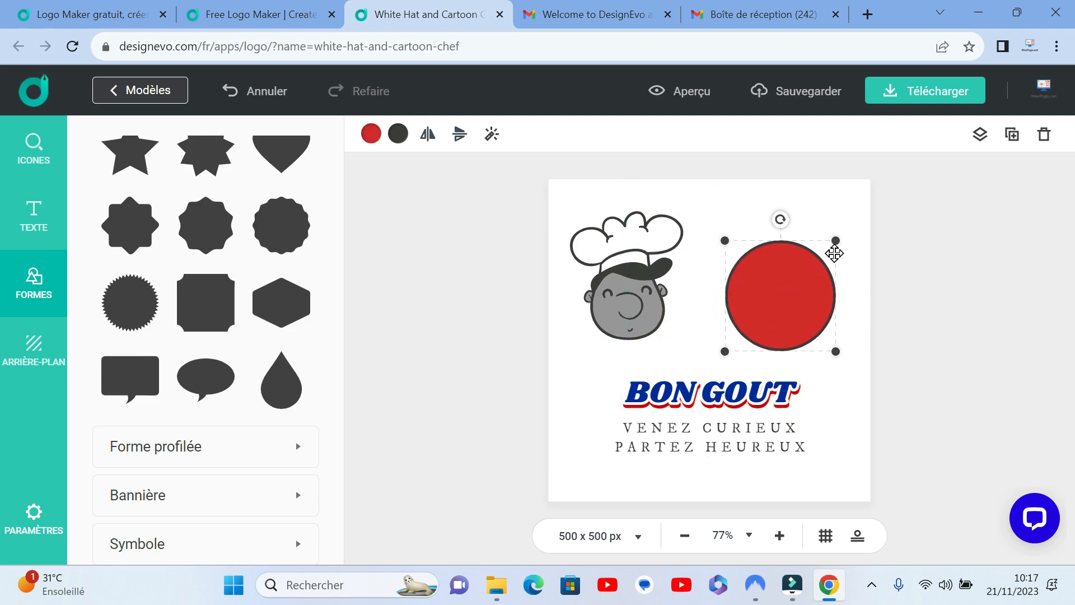
pyautogui.click(1043, 137)
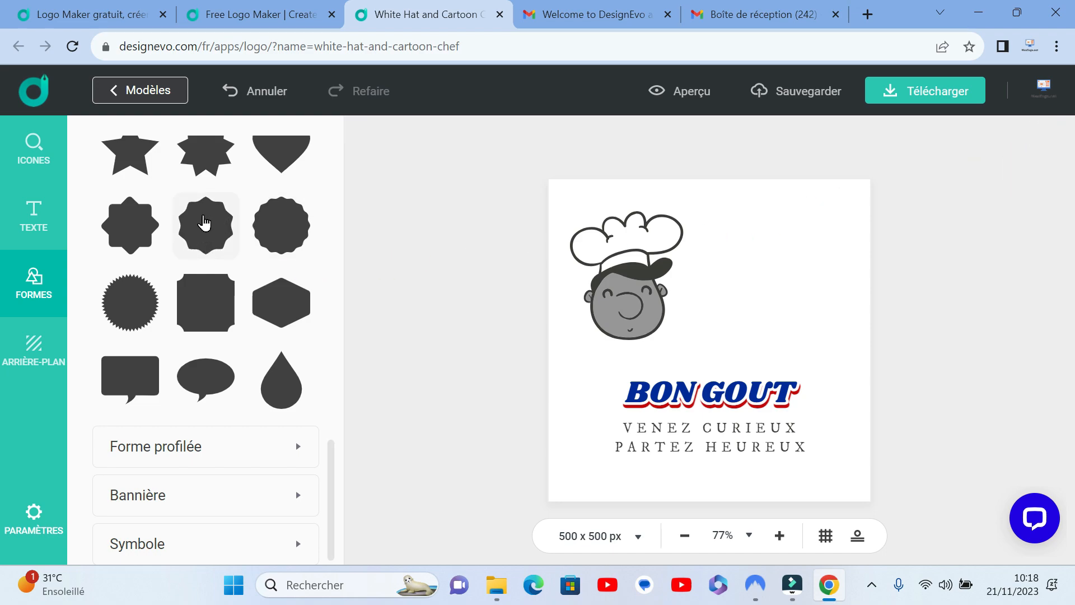
# Step: Add the wavy ten-pointed badge shape beside the chef and enlarge it to slightly more than the chef's head and hat
pyautogui.moveTo(204, 223); pyautogui.dragTo(739, 295)
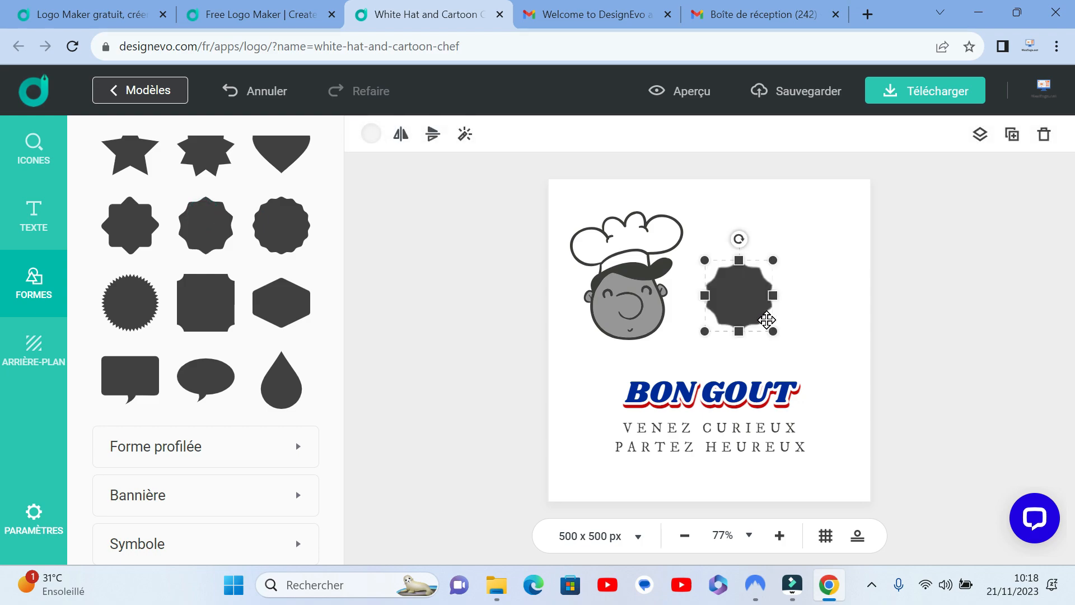
pyautogui.moveTo(773, 330); pyautogui.dragTo(813, 374)
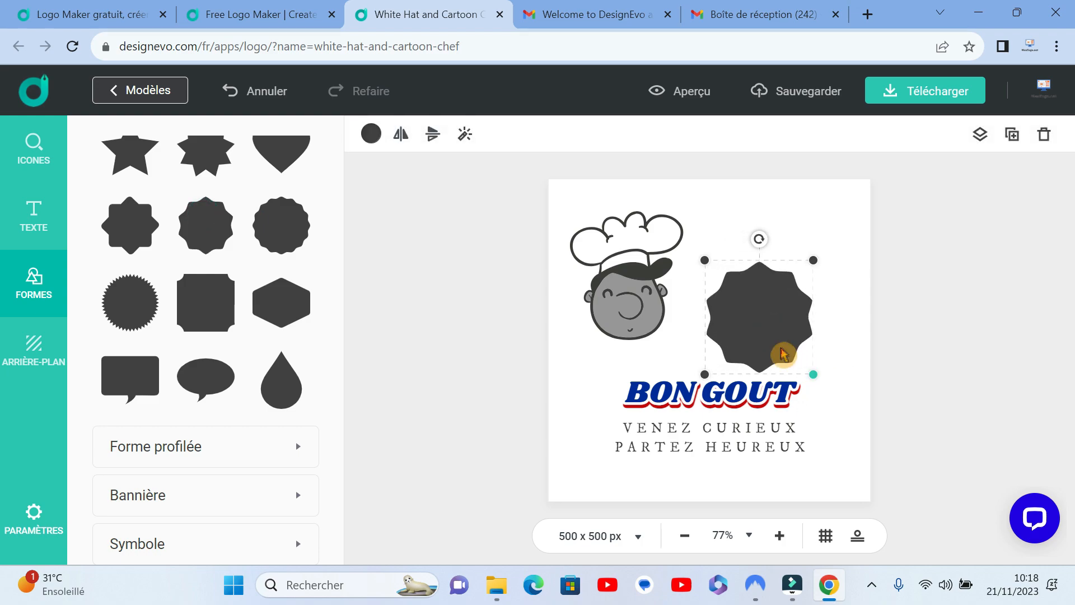
pyautogui.moveTo(705, 258); pyautogui.dragTo(677, 232)
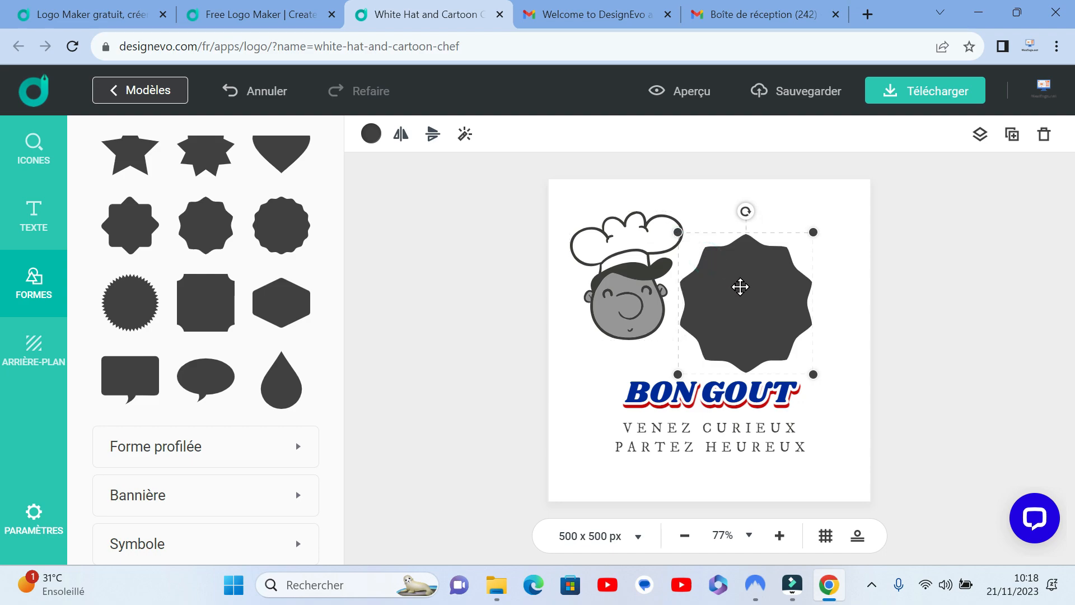
# Step: Fill the badge shape with dark red and centre it horizontally above the BON GOUT text
pyautogui.click(371, 133)
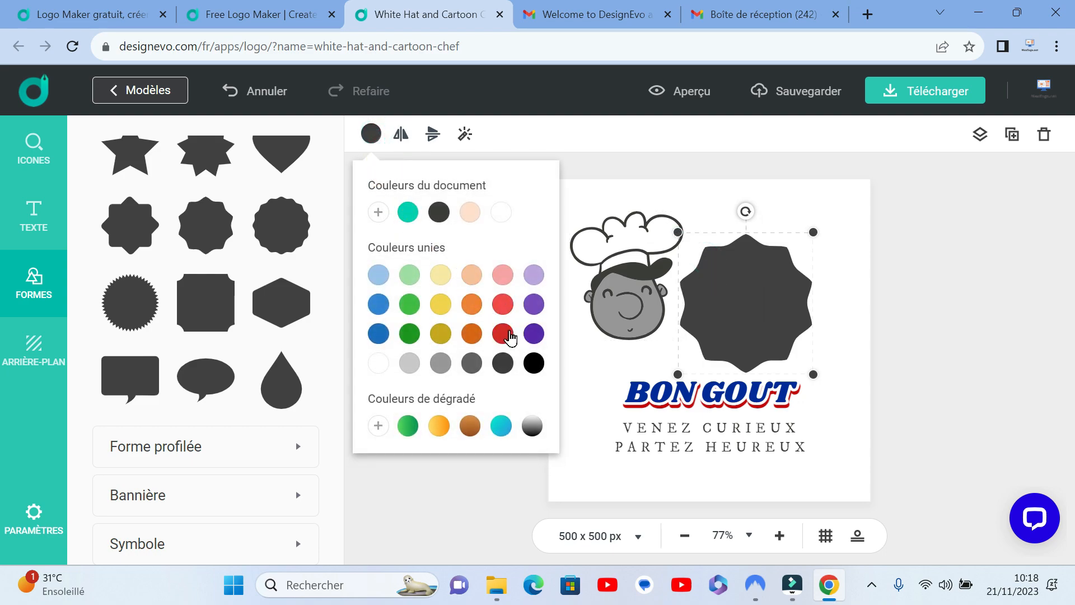
pyautogui.click(503, 333)
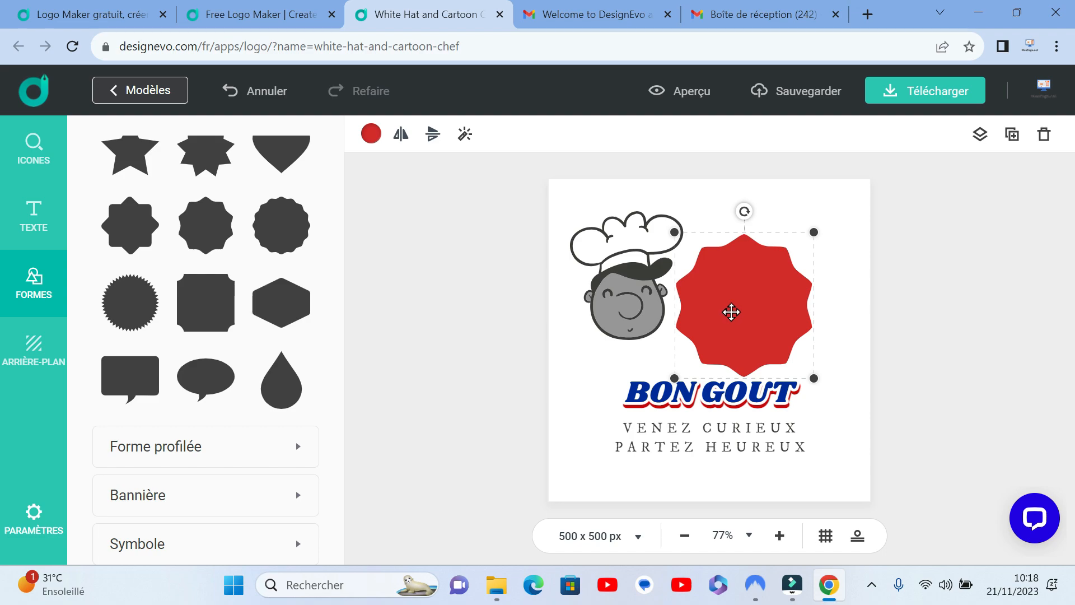
pyautogui.moveTo(731, 311); pyautogui.dragTo(695, 302)
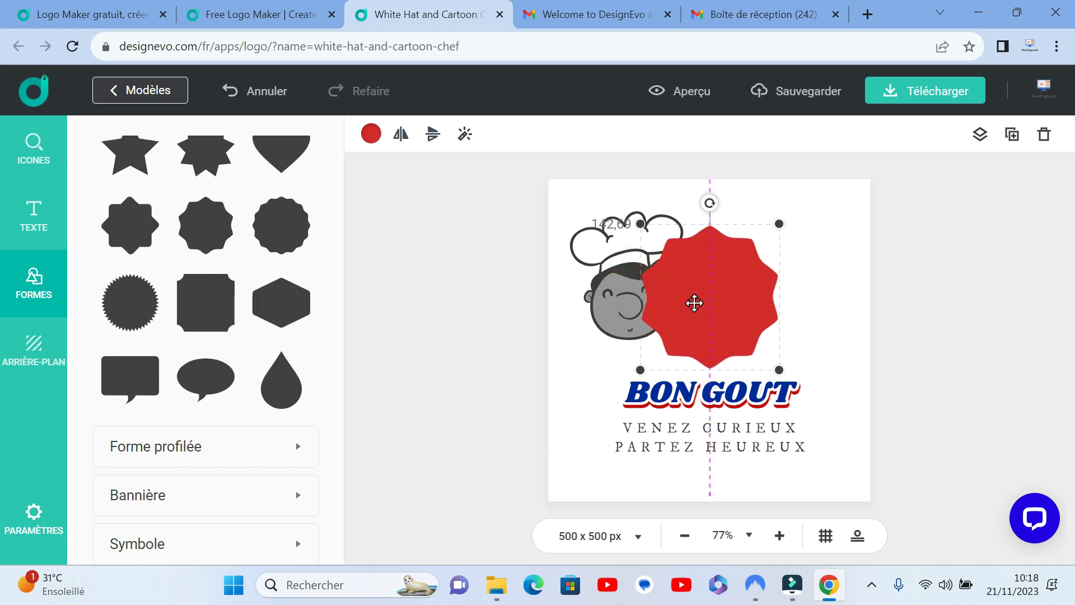
# Step: Shift the chef slightly away from the red badge and send the badge backward, behind the chef
pyautogui.moveTo(604, 305); pyautogui.dragTo(580, 303)
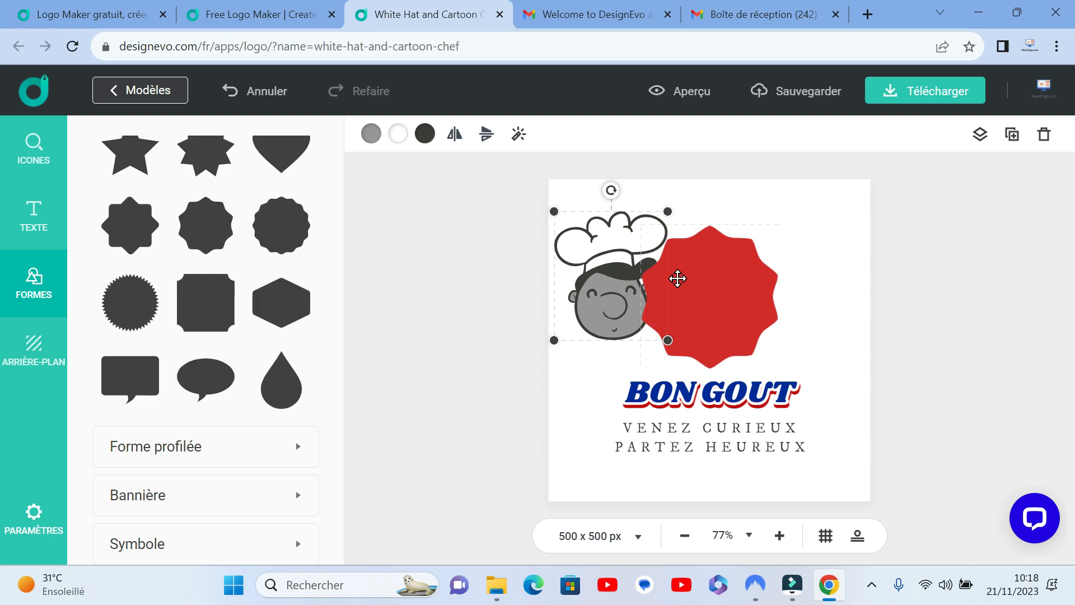
pyautogui.click(734, 299)
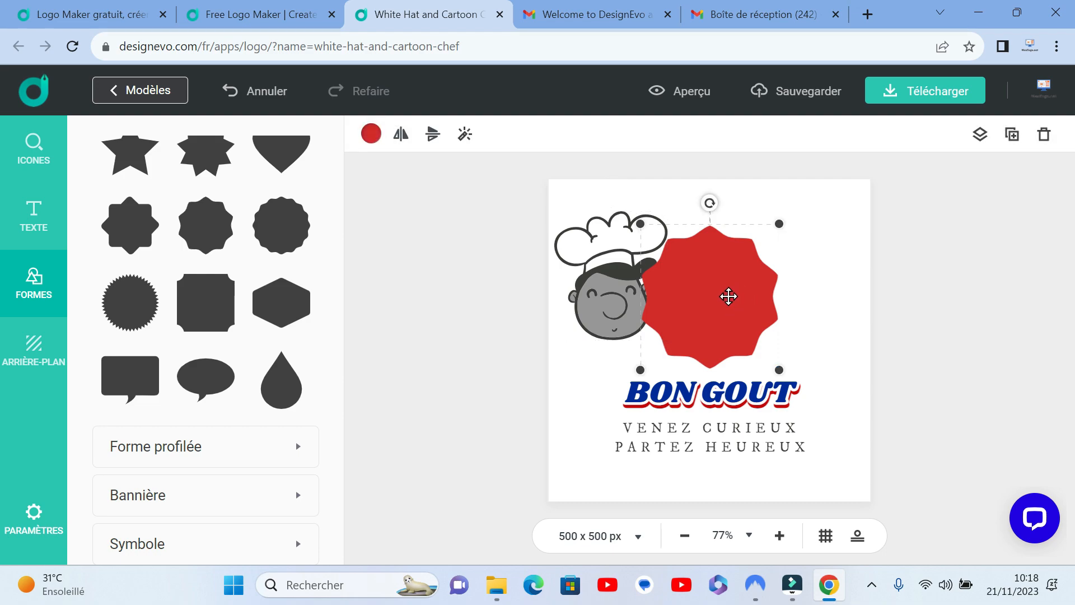
pyautogui.click(980, 138)
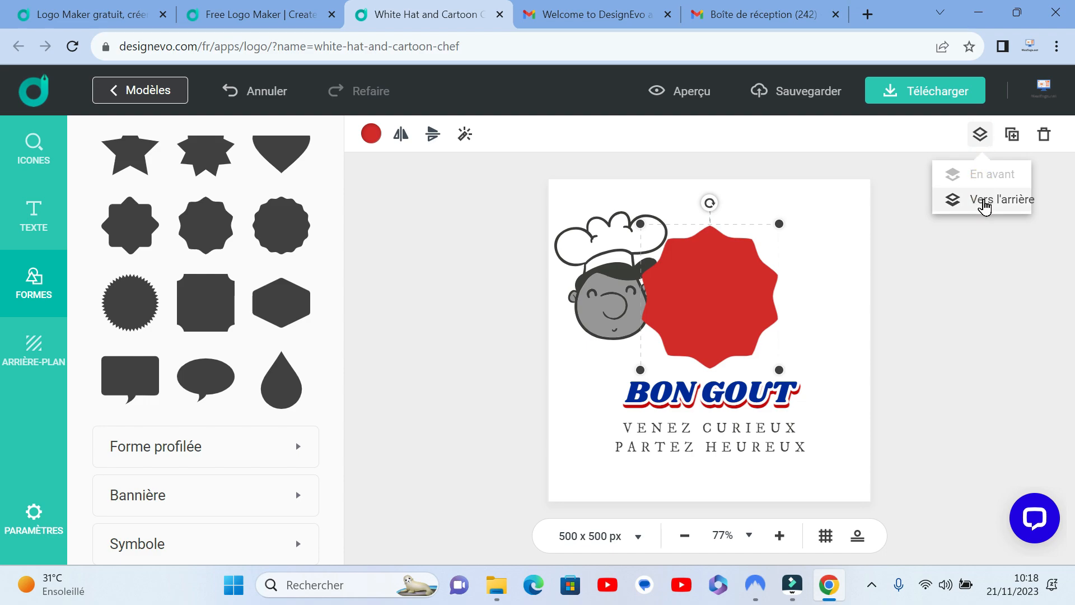
pyautogui.click(985, 196)
pyautogui.click(981, 202)
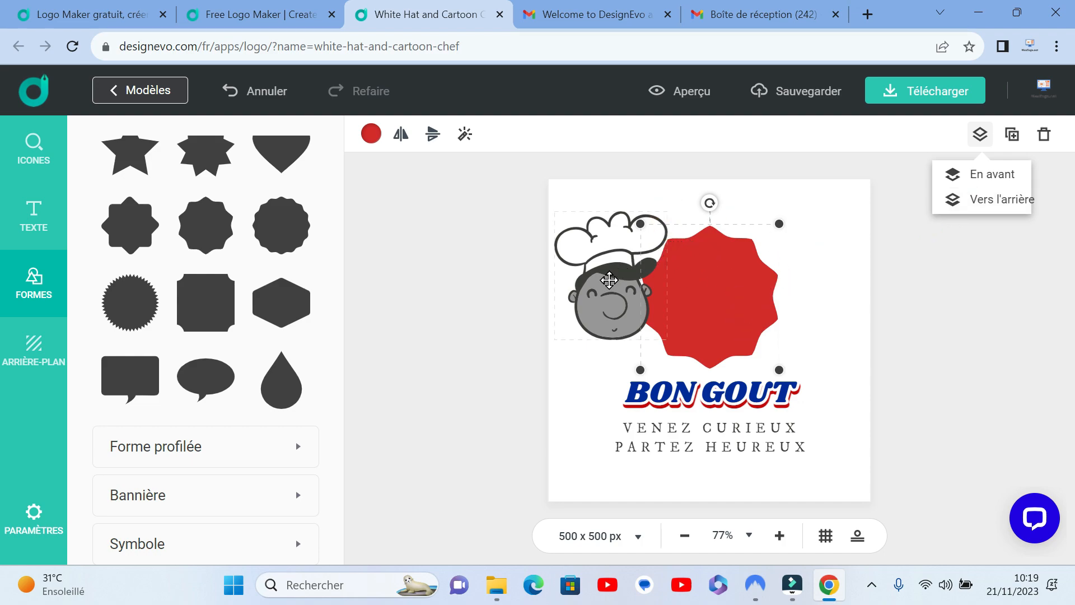
# Step: Move the chef on top of the red badge and centre it horizontally on the canvas
pyautogui.click(894, 333)
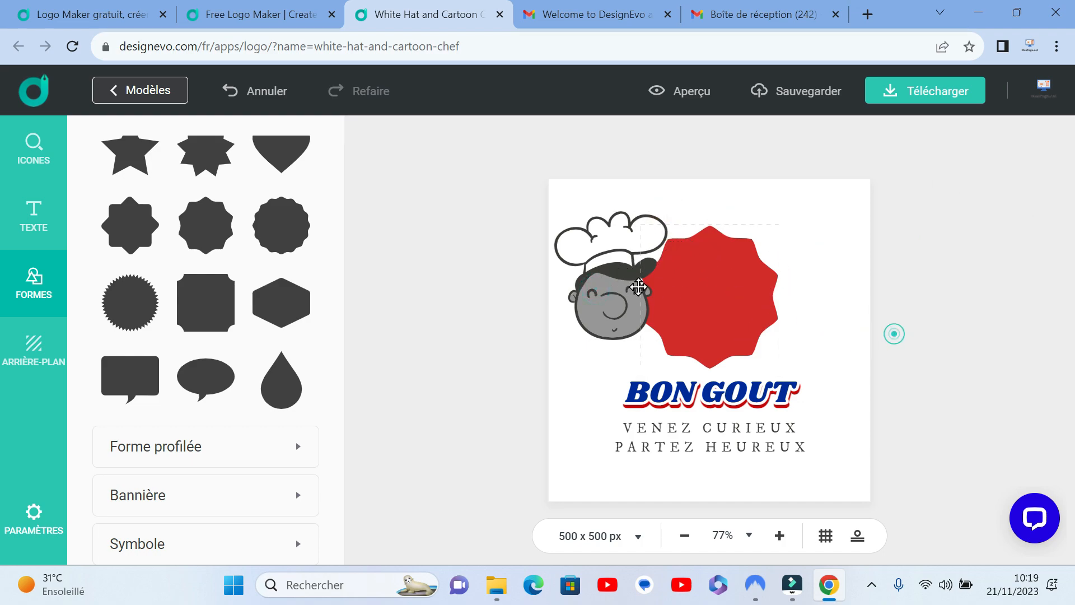
pyautogui.moveTo(638, 286); pyautogui.dragTo(689, 303)
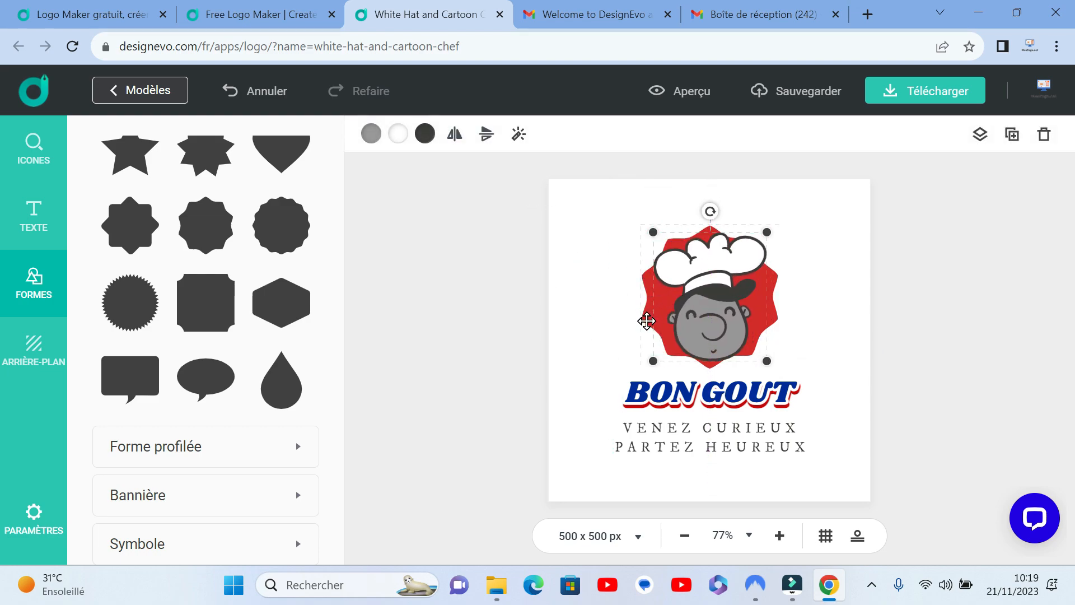
pyautogui.click(813, 335)
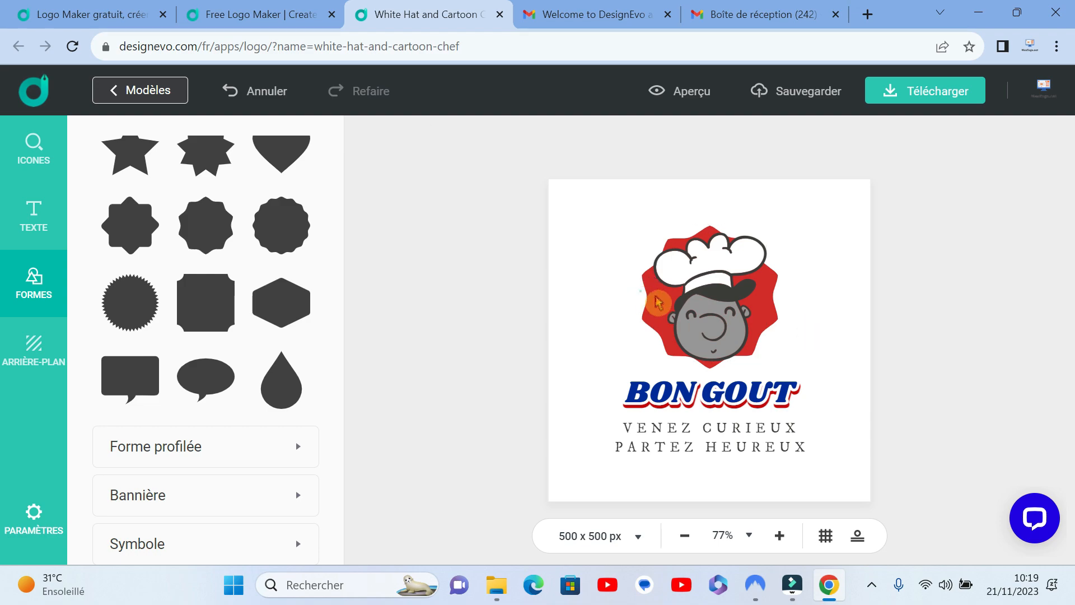
pyautogui.click(659, 303)
pyautogui.click(643, 298)
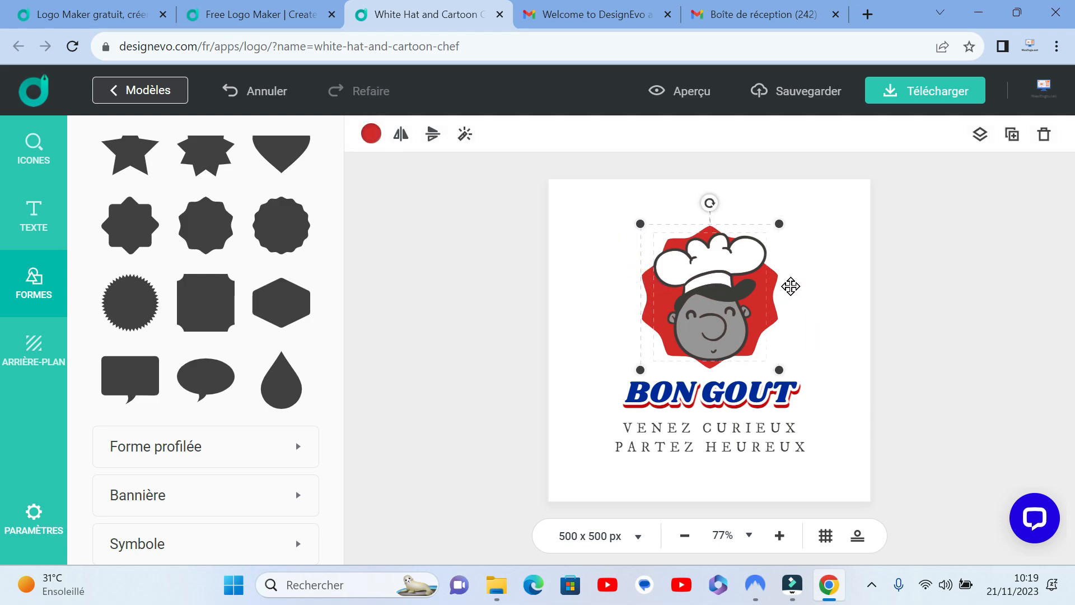
pyautogui.click(833, 298)
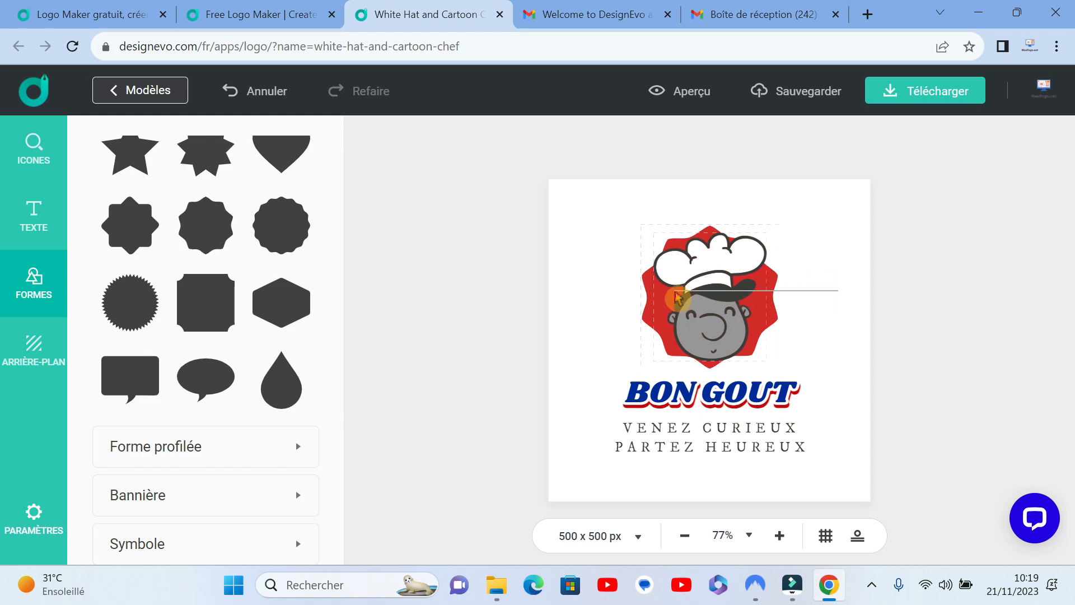
pyautogui.click(703, 272)
pyautogui.click(844, 315)
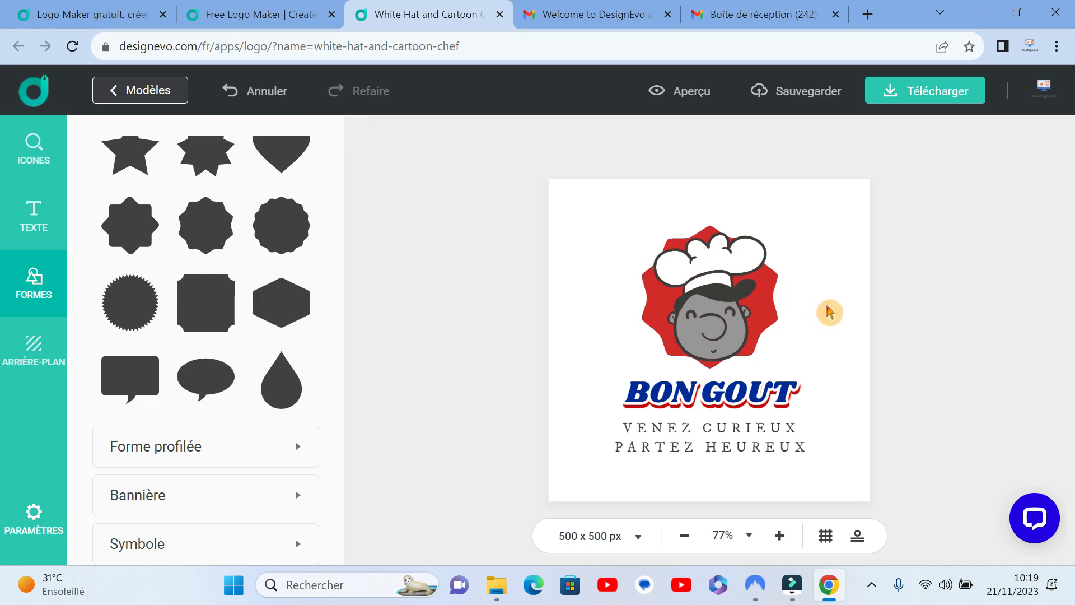
pyautogui.moveTo(729, 296)
pyautogui.mouseDown()
pyautogui.moveTo(602, 285)
pyautogui.moveTo(724, 300)
pyautogui.mouseUp()
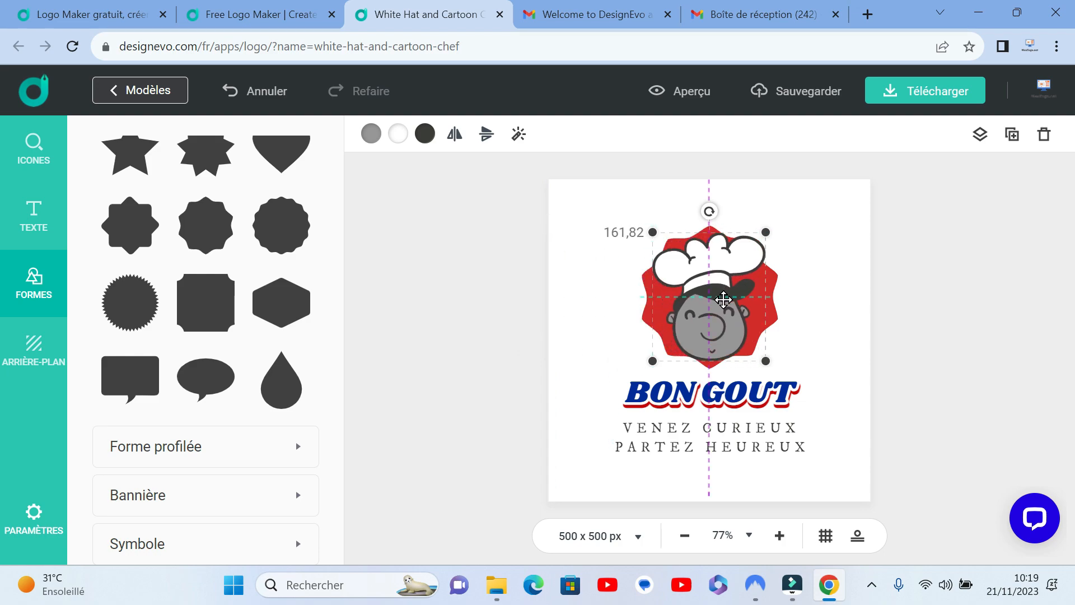
pyautogui.moveTo(724, 300)
pyautogui.mouseDown()
pyautogui.moveTo(714, 297)
pyautogui.moveTo(723, 299)
pyautogui.mouseUp()
pyautogui.click(812, 310)
# Step: Shift the chef and badge together slightly upward and try the left, centre, right and top alignments on them
pyautogui.moveTo(811, 306); pyautogui.dragTo(644, 293)
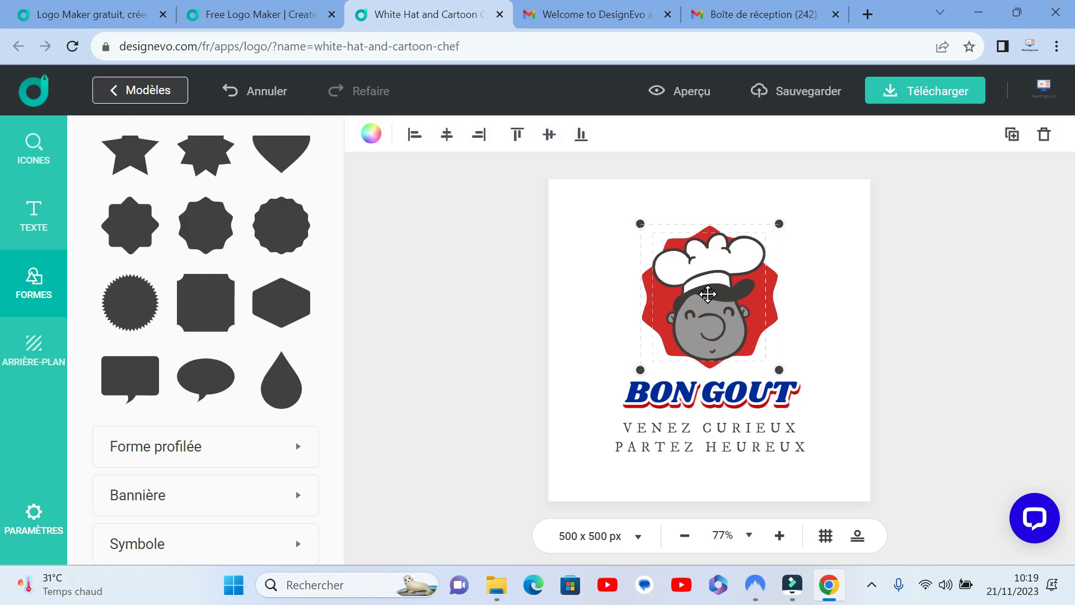
pyautogui.moveTo(710, 309)
pyautogui.mouseDown()
pyautogui.moveTo(653, 260)
pyautogui.moveTo(588, 255)
pyautogui.moveTo(626, 343)
pyautogui.moveTo(757, 286)
pyautogui.moveTo(828, 420)
pyautogui.moveTo(772, 265)
pyautogui.moveTo(786, 308)
pyautogui.moveTo(683, 303)
pyautogui.moveTo(712, 293)
pyautogui.moveTo(704, 294)
pyautogui.mouseUp()
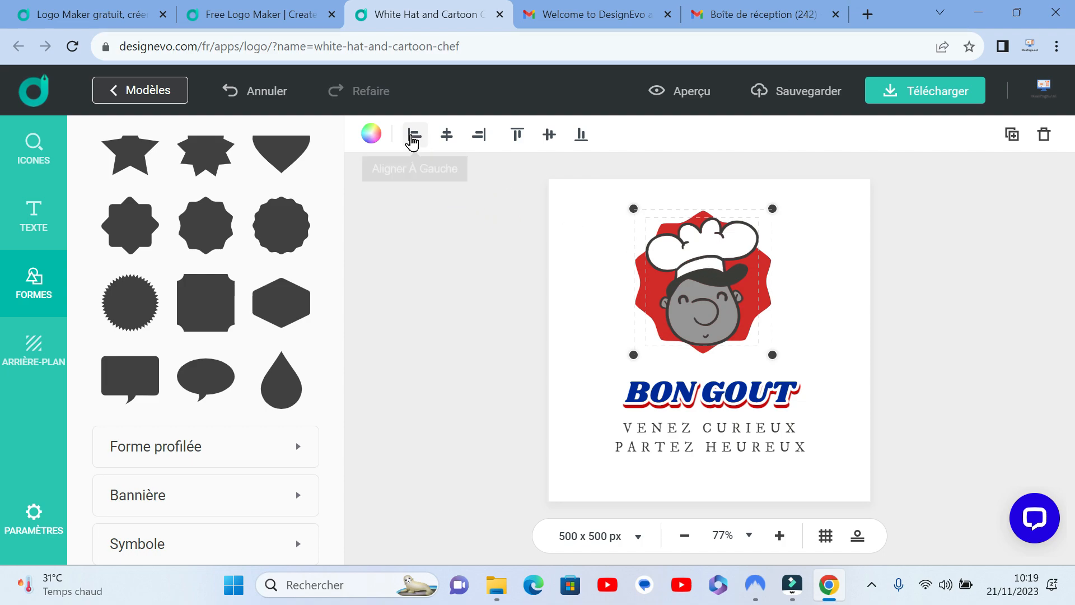
pyautogui.click(412, 137)
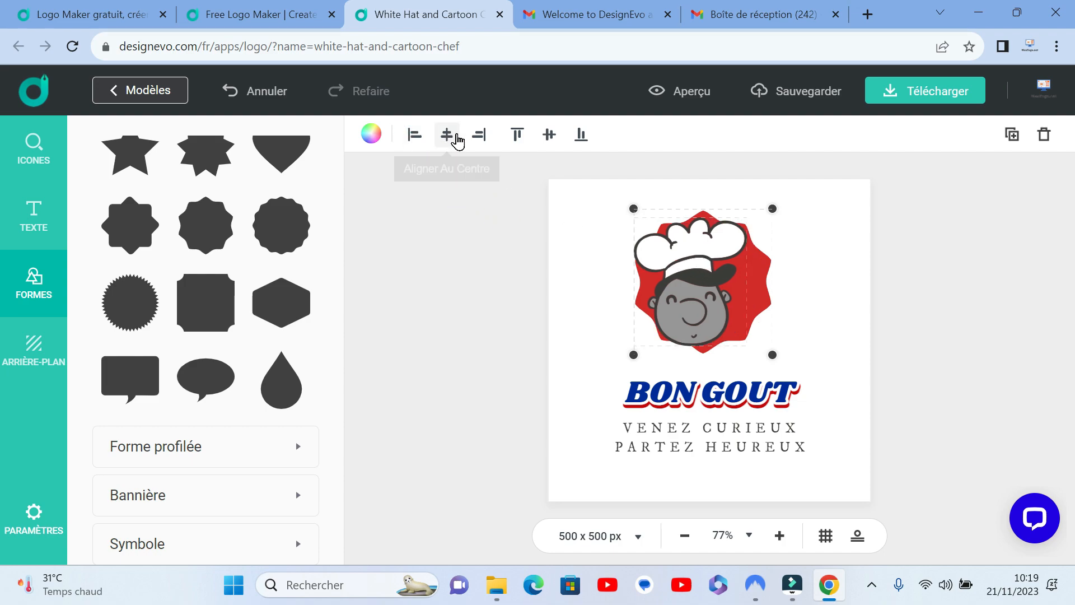
pyautogui.click(458, 139)
pyautogui.click(480, 138)
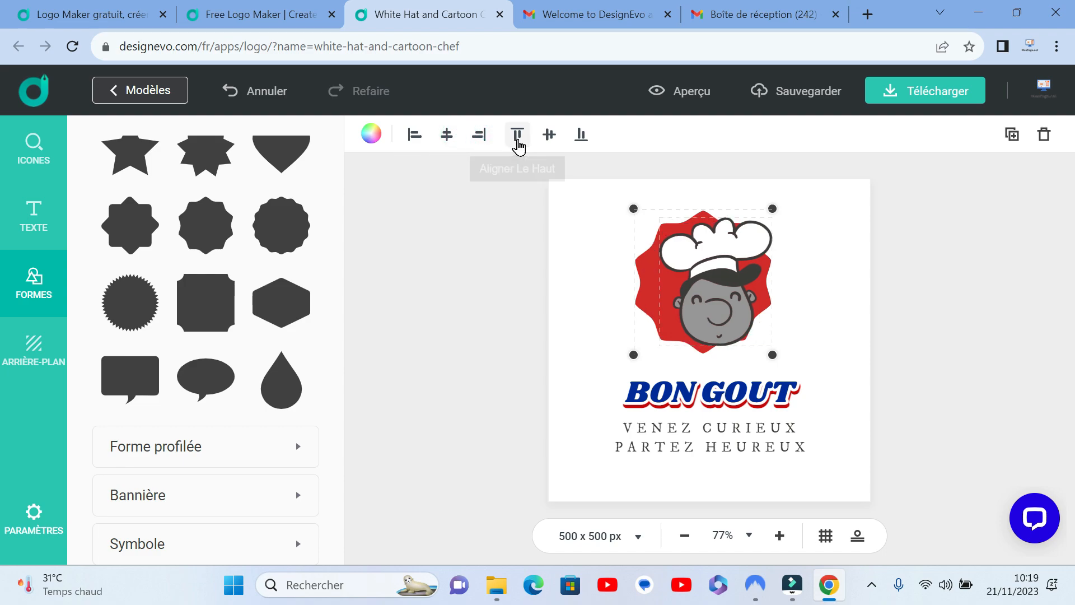
pyautogui.click(518, 143)
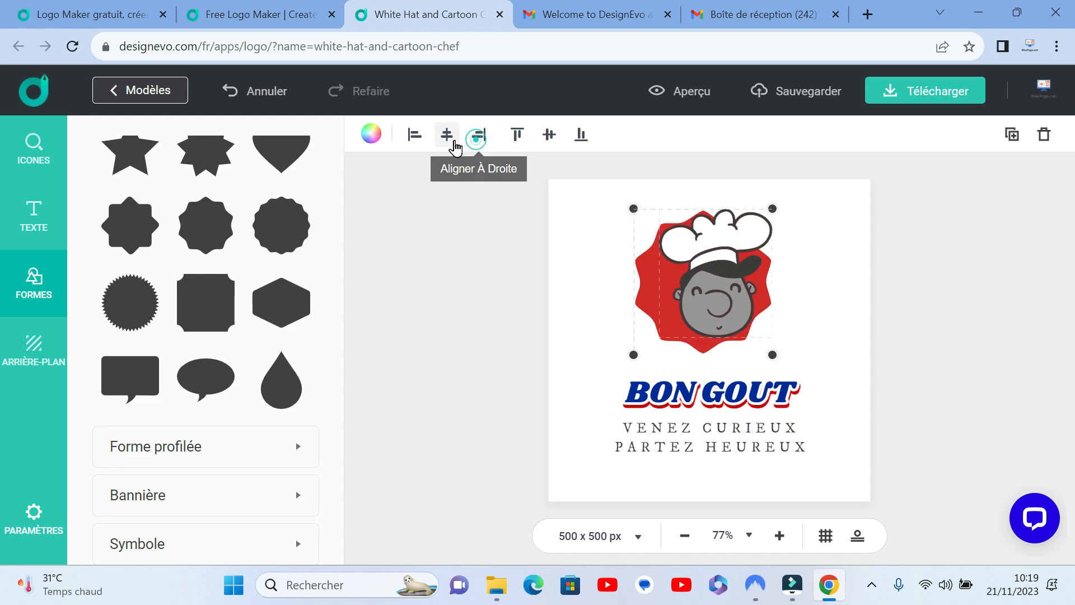
pyautogui.click(453, 146)
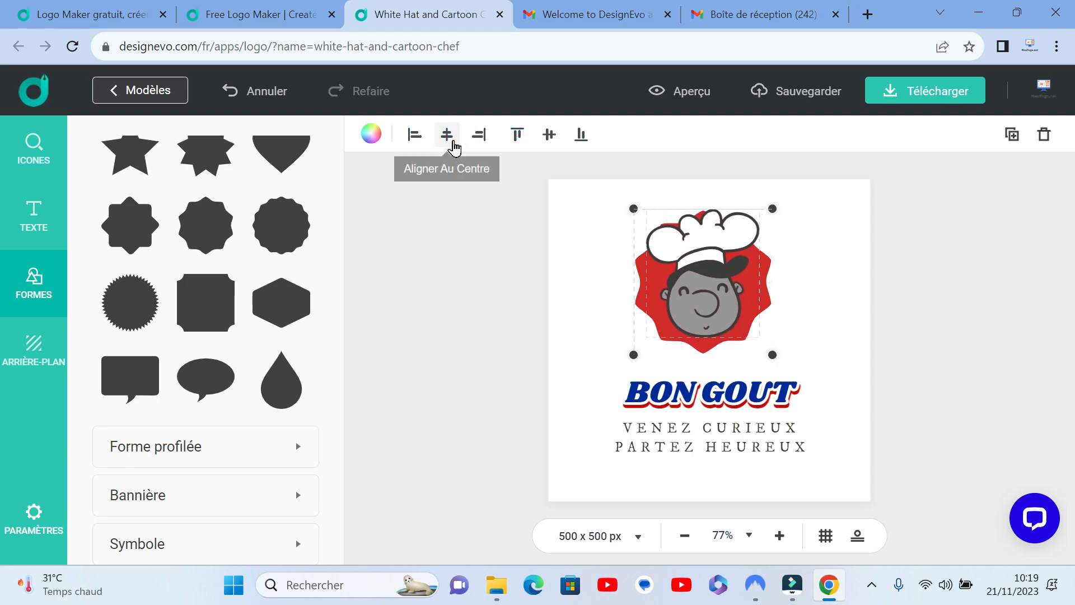
# Step: Lower the chef slightly so it sits in the vertical middle of the red badge
pyautogui.click(825, 292)
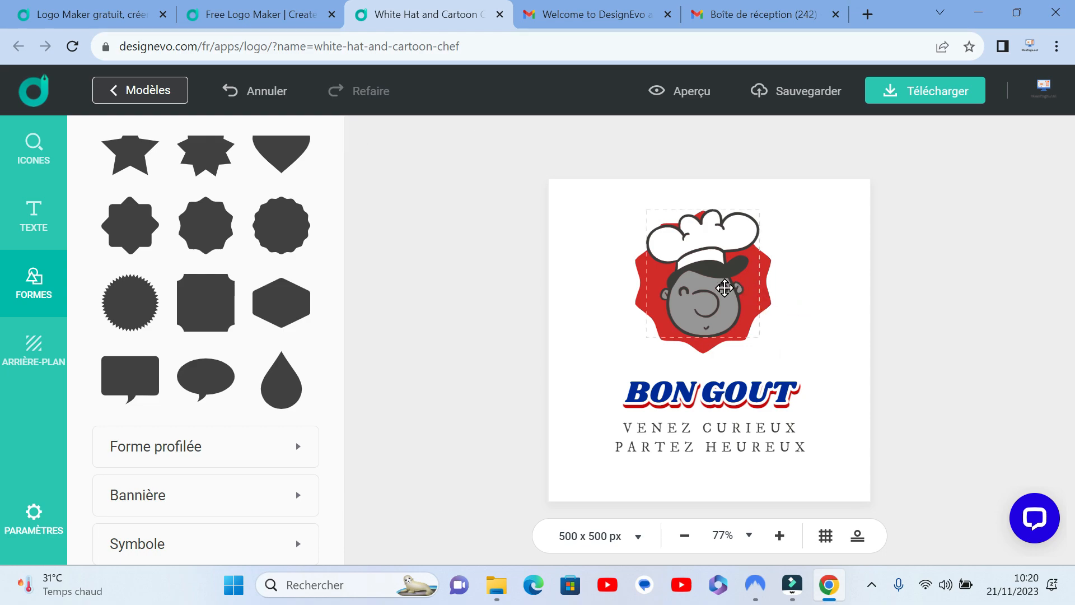
pyautogui.moveTo(724, 288)
pyautogui.mouseDown()
pyautogui.moveTo(731, 294)
pyautogui.moveTo(720, 296)
pyautogui.mouseUp()
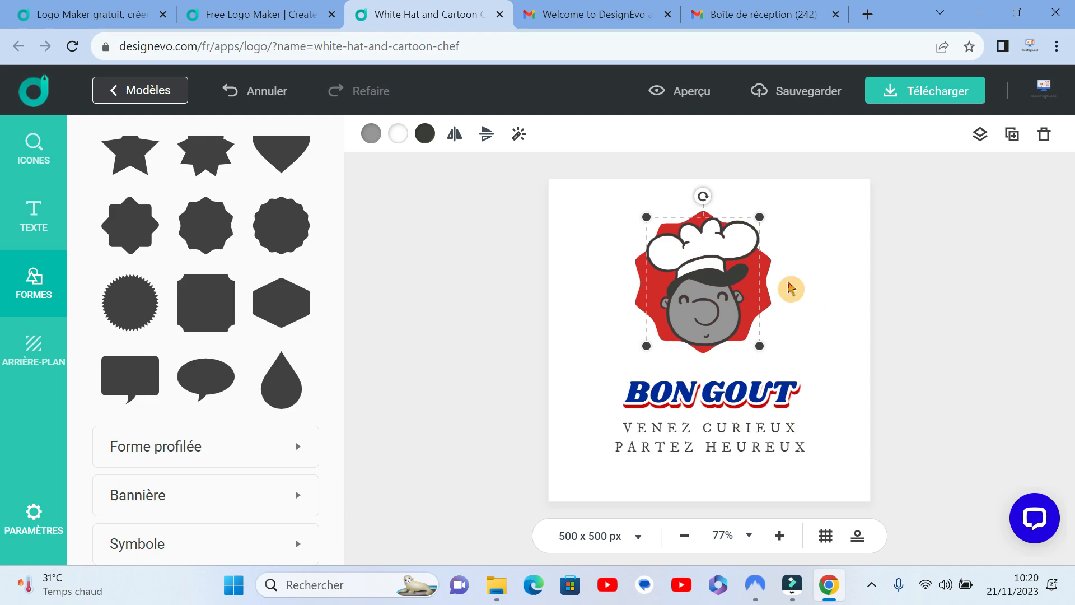
# Step: Undo all the badge edits, back to the chef in front of its original red circle
pyautogui.click(278, 96)
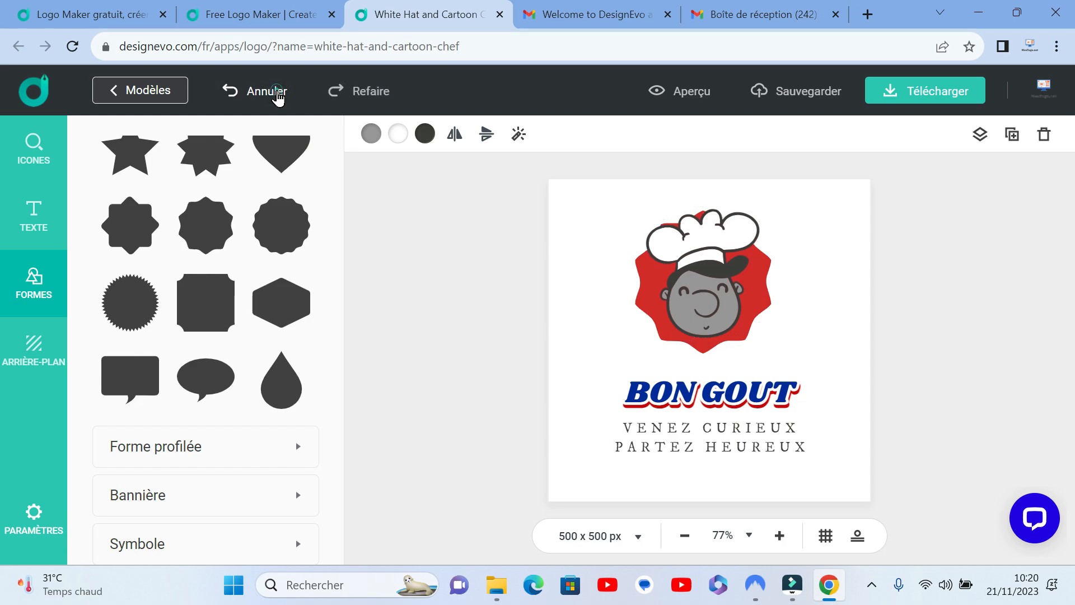
pyautogui.click(278, 96)
pyautogui.click(278, 96)
pyautogui.click(278, 96)
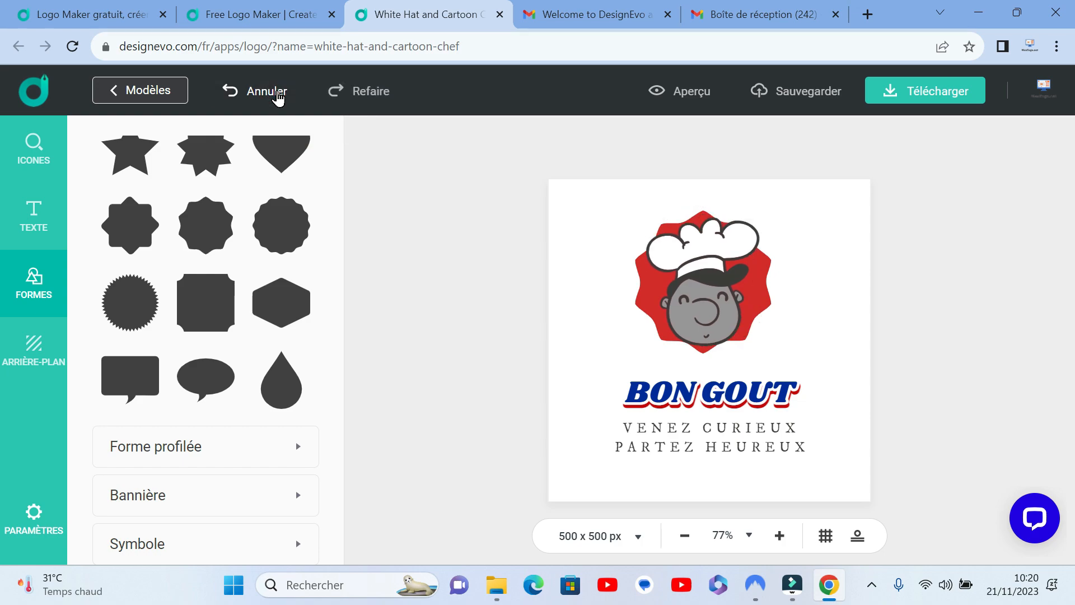
pyautogui.click(278, 96)
pyautogui.click(278, 97)
pyautogui.click(277, 96)
pyautogui.click(278, 96)
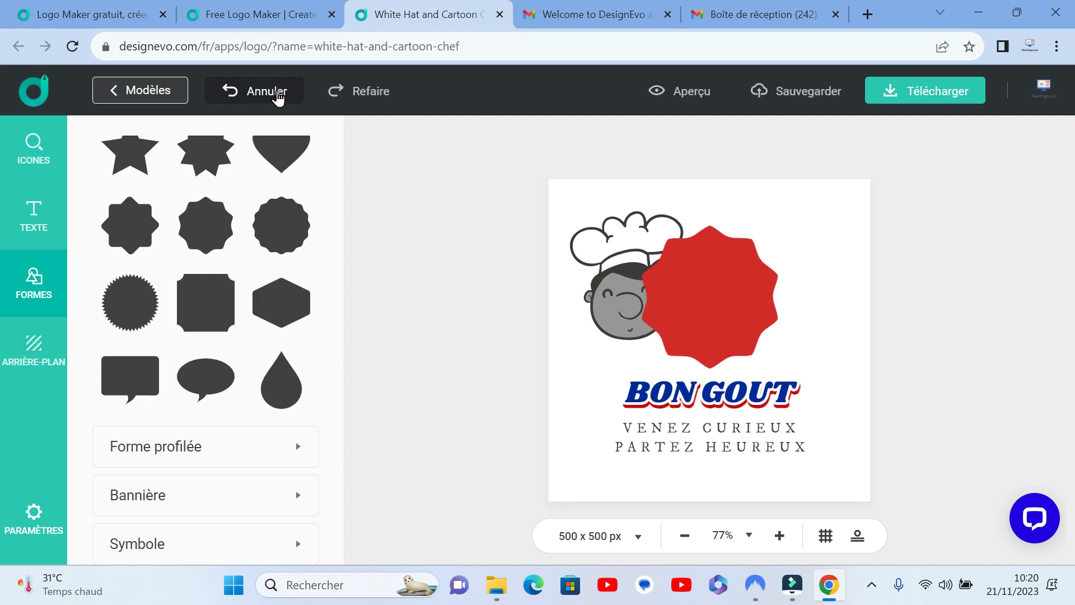
pyautogui.click(278, 96)
pyautogui.click(278, 96)
pyautogui.click(278, 97)
pyautogui.click(277, 96)
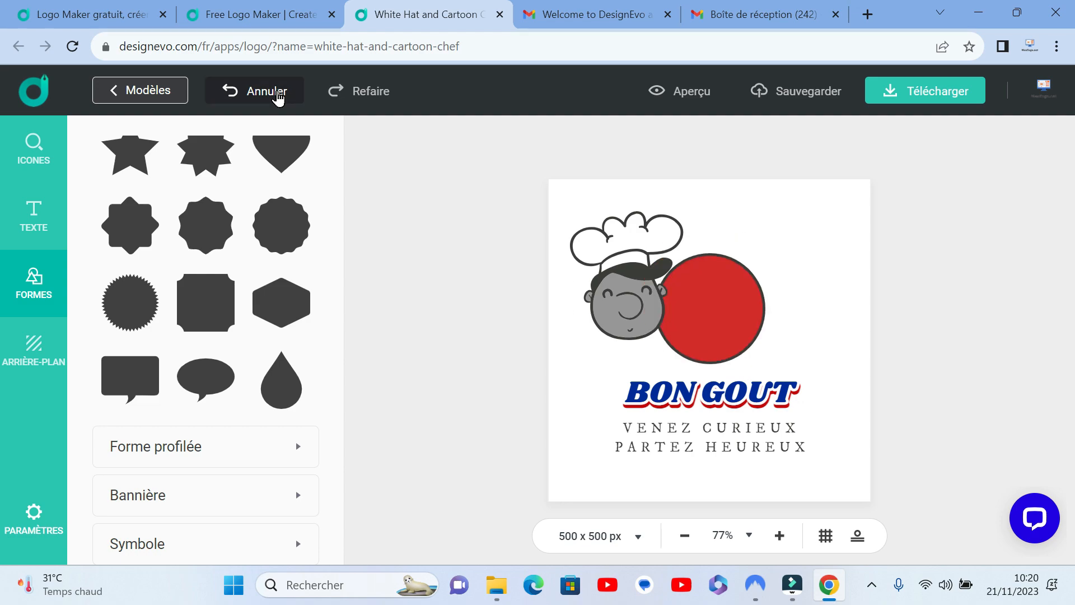
pyautogui.click(278, 96)
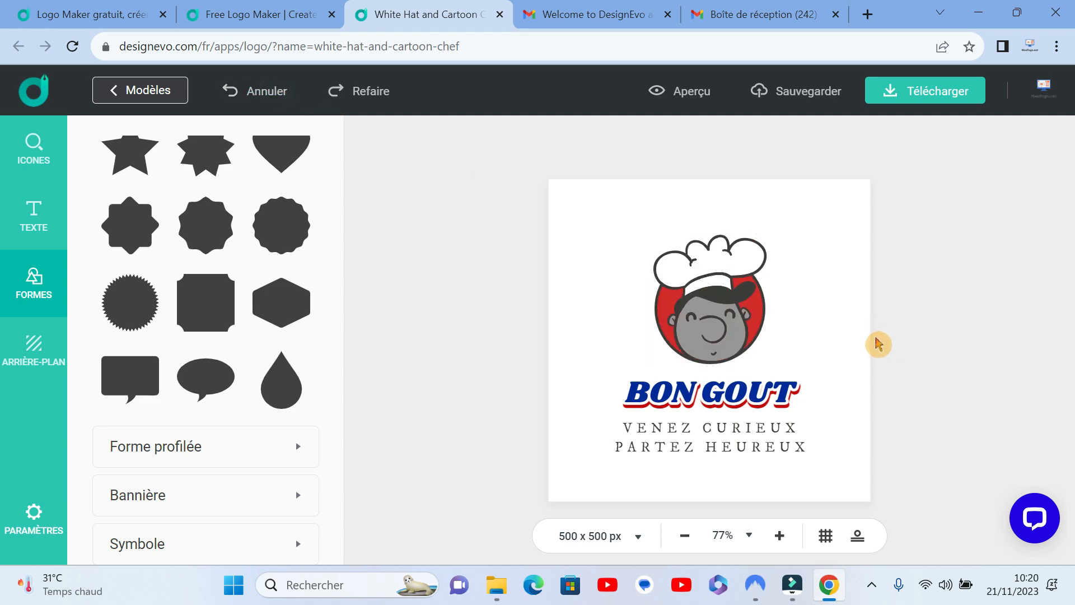
# Step: Enlarge the chef and its red circle together and centre them horizontally just above the BON GOUT text
pyautogui.moveTo(824, 316); pyautogui.dragTo(678, 297)
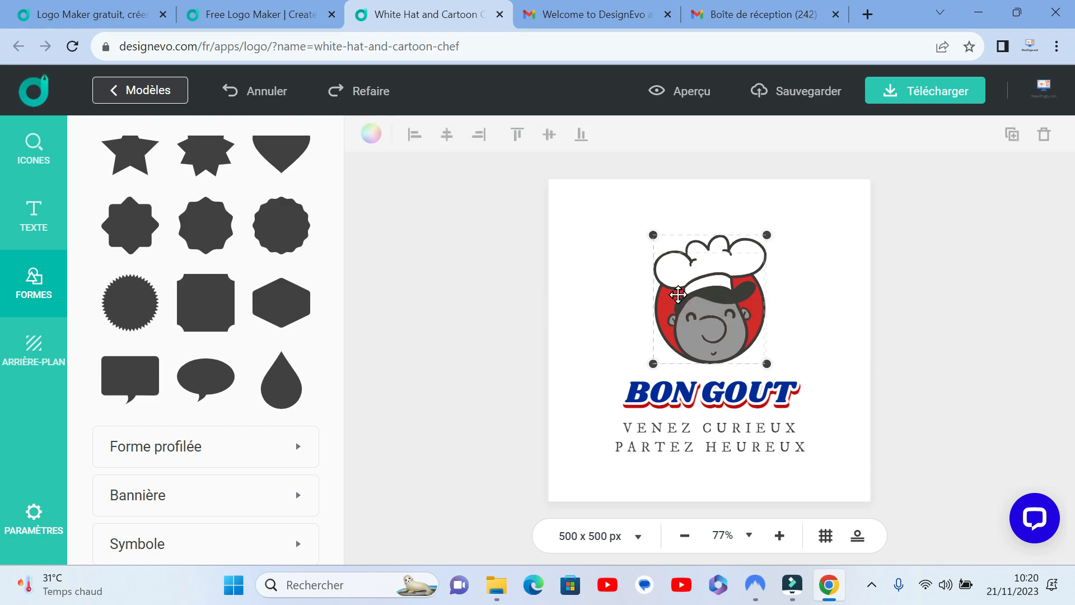
pyautogui.moveTo(653, 235); pyautogui.dragTo(588, 196)
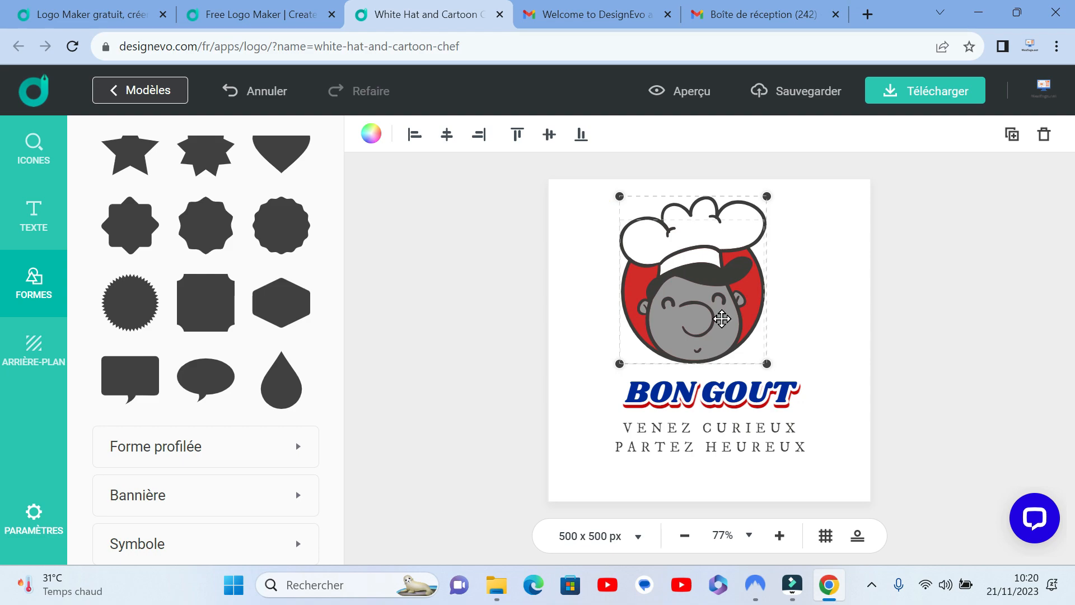
pyautogui.moveTo(768, 364); pyautogui.dragTo(775, 372)
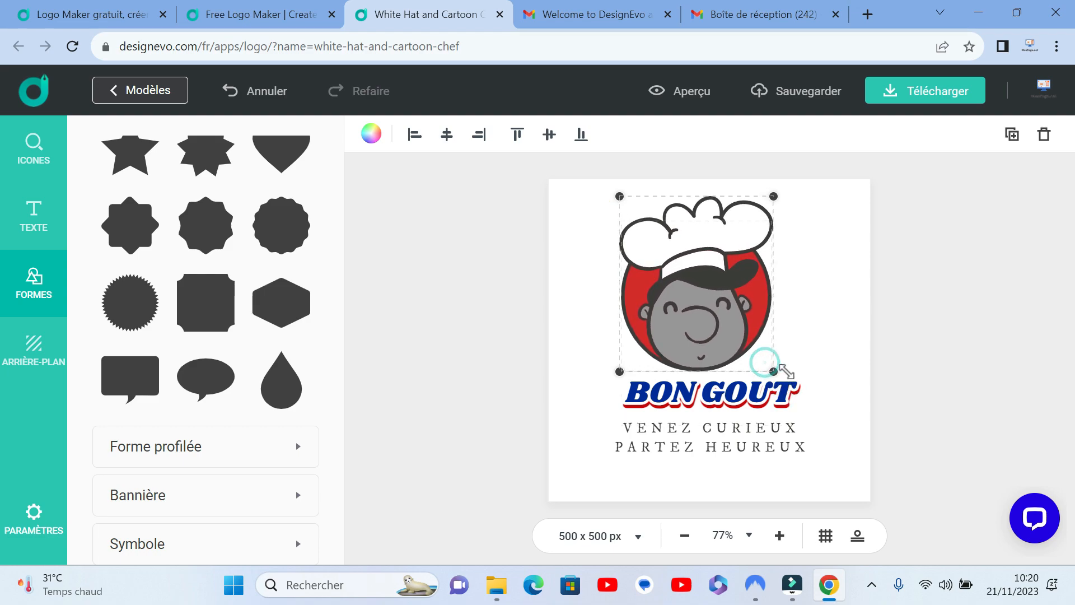
pyautogui.moveTo(694, 320); pyautogui.dragTo(708, 320)
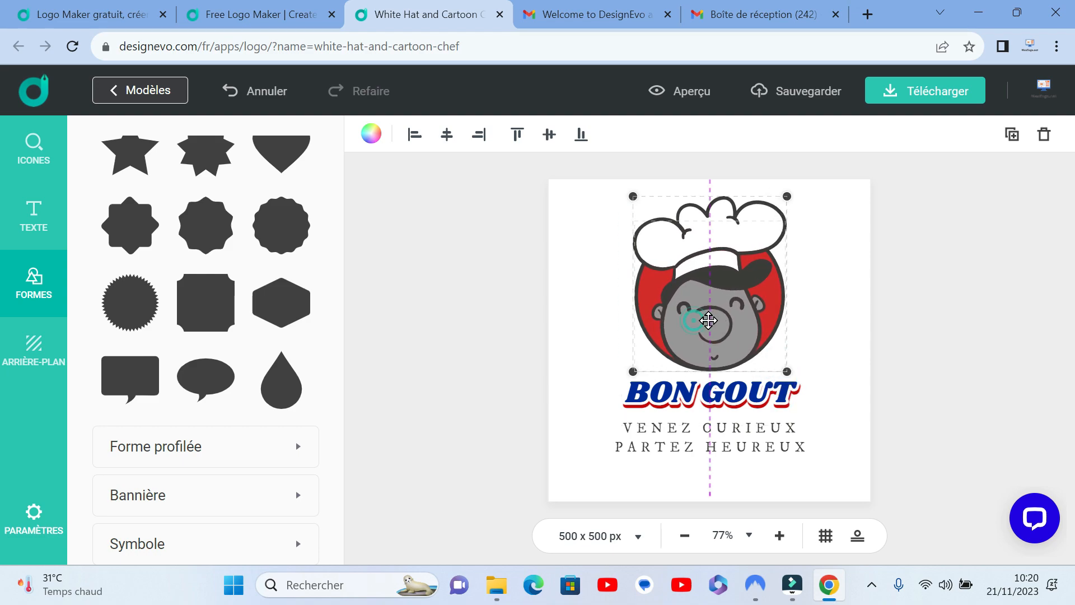
pyautogui.click(859, 371)
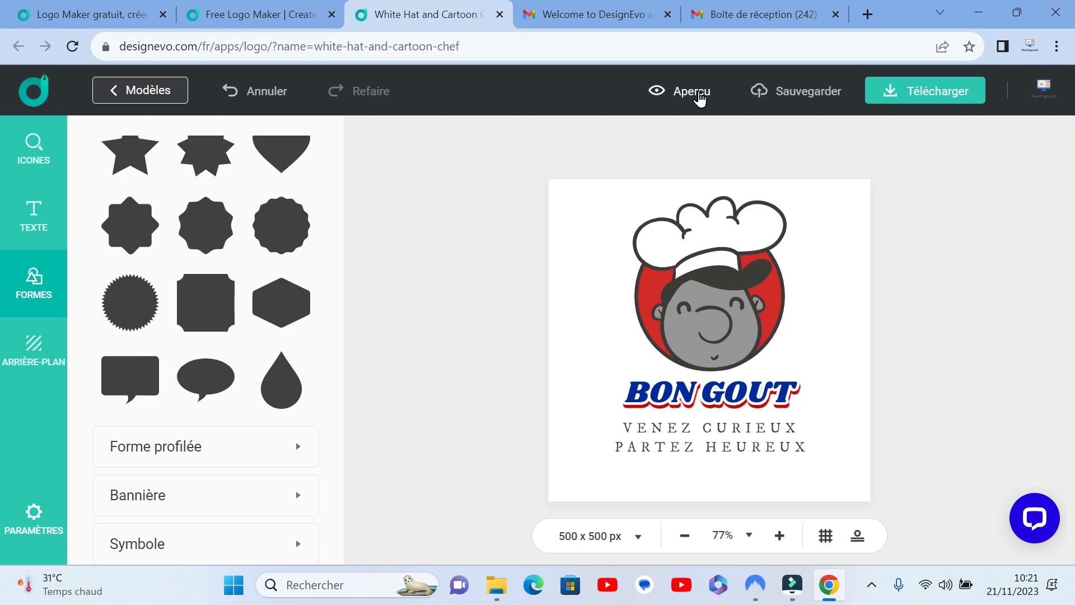
# Step: Preview the logo on the business card, letterhead, notebook, laptop, T-shirt and reception wall mockups, and close the preview
pyautogui.click(697, 93)
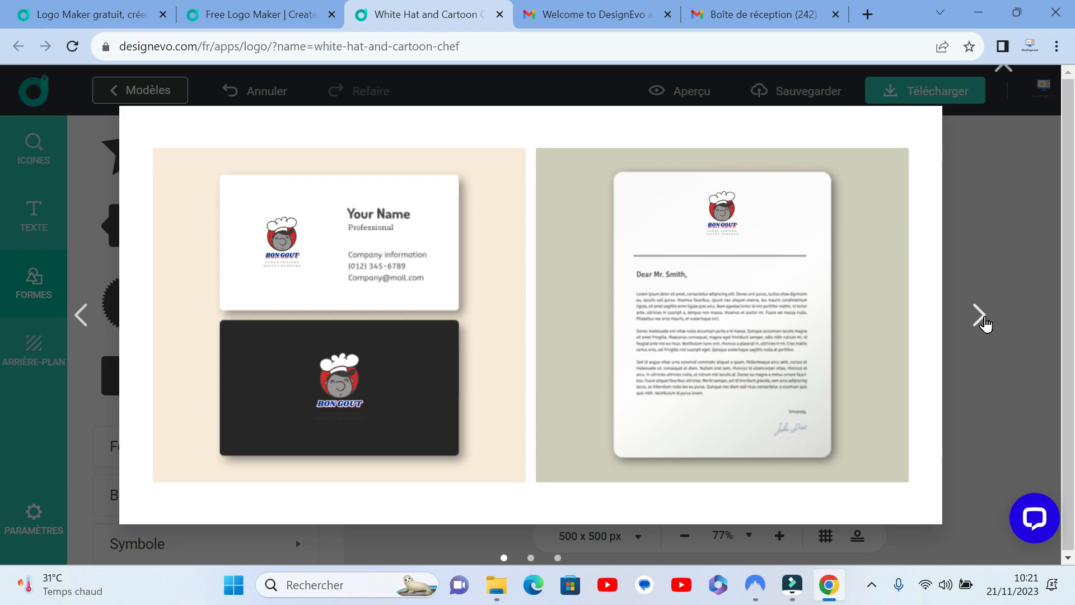
pyautogui.click(985, 322)
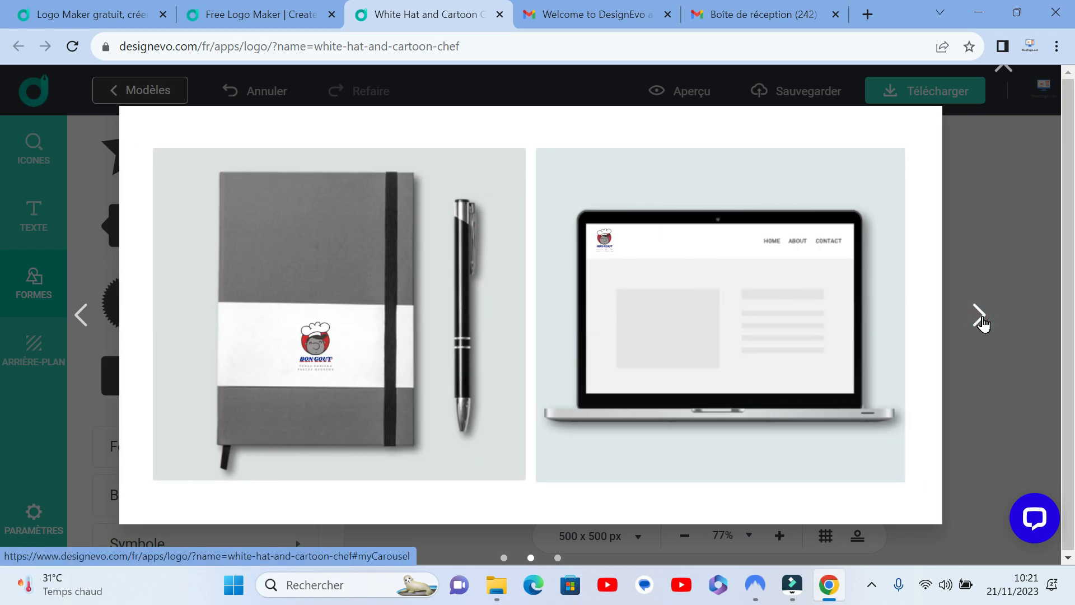
pyautogui.click(984, 322)
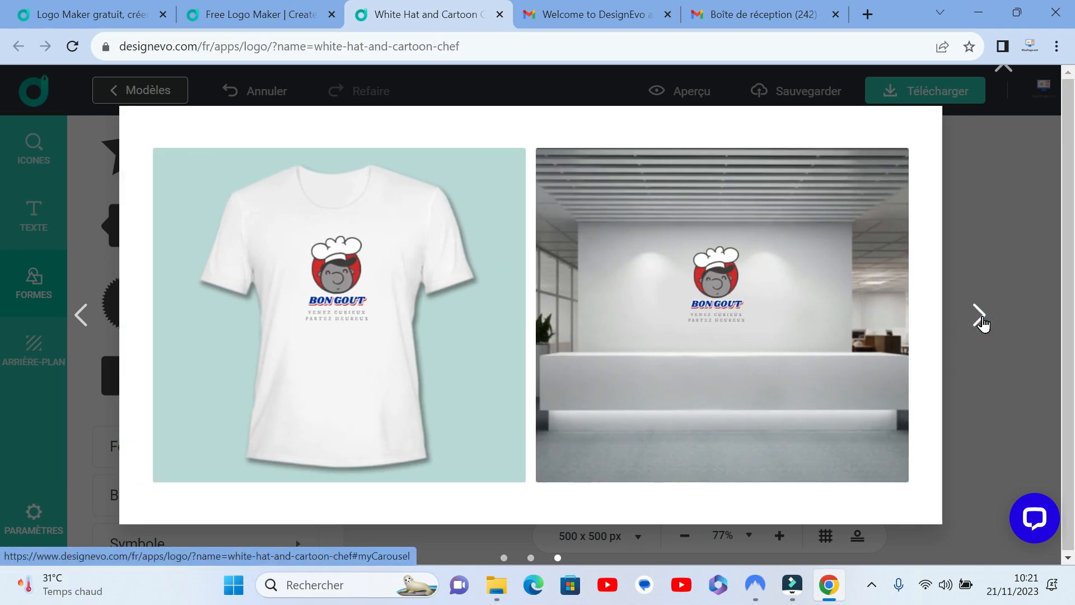
pyautogui.click(984, 323)
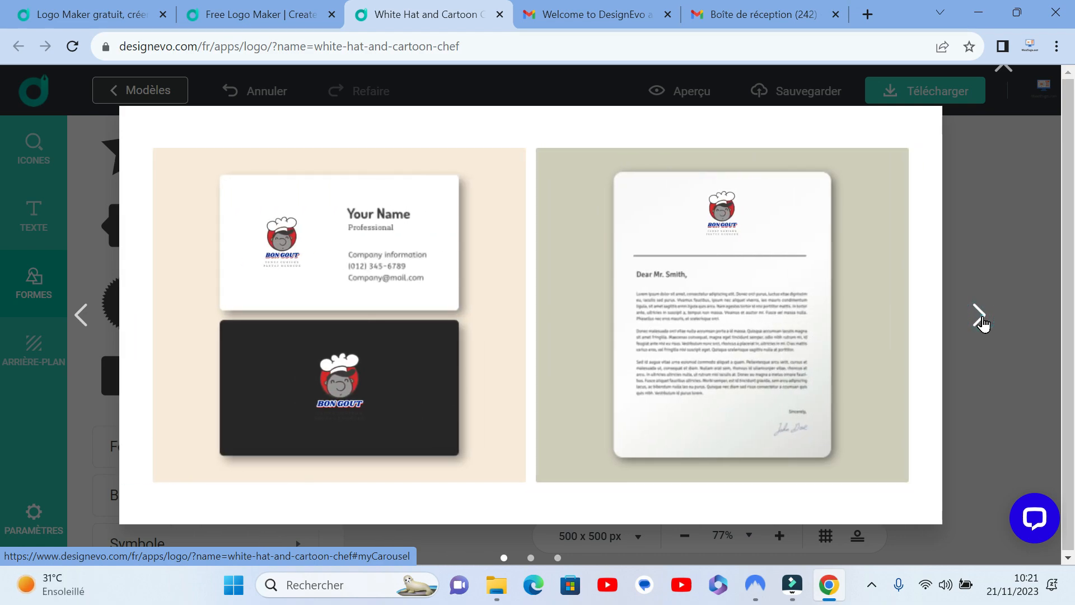
pyautogui.click(984, 322)
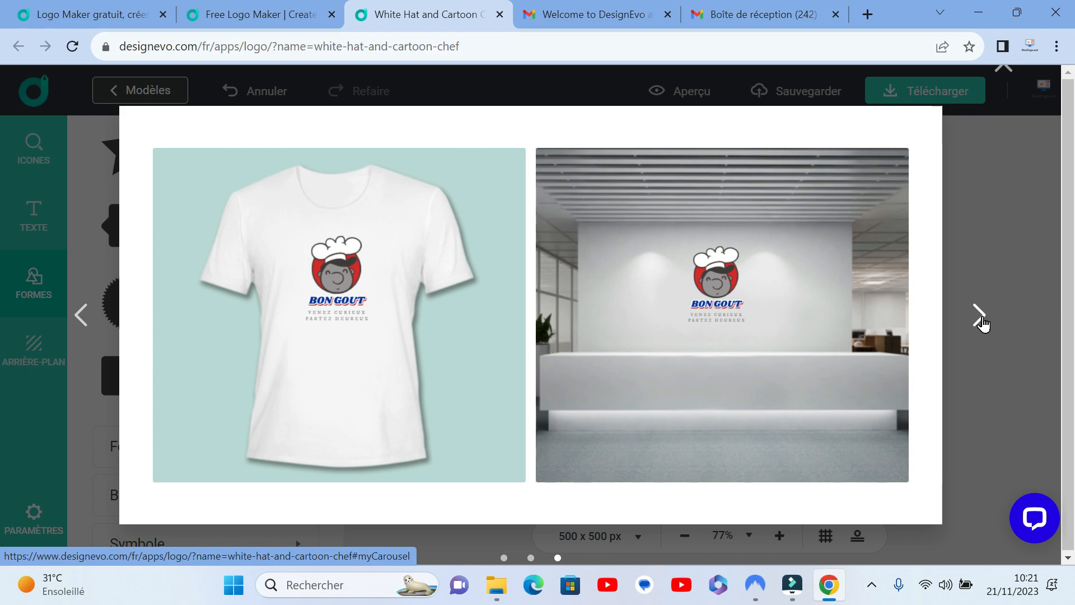
pyautogui.click(984, 322)
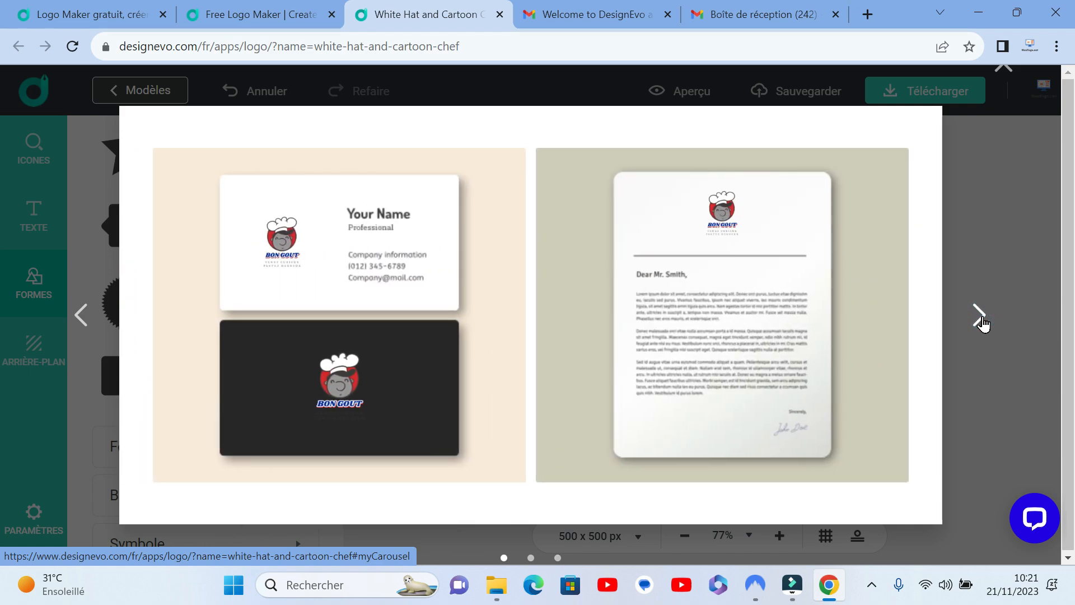
pyautogui.click(984, 322)
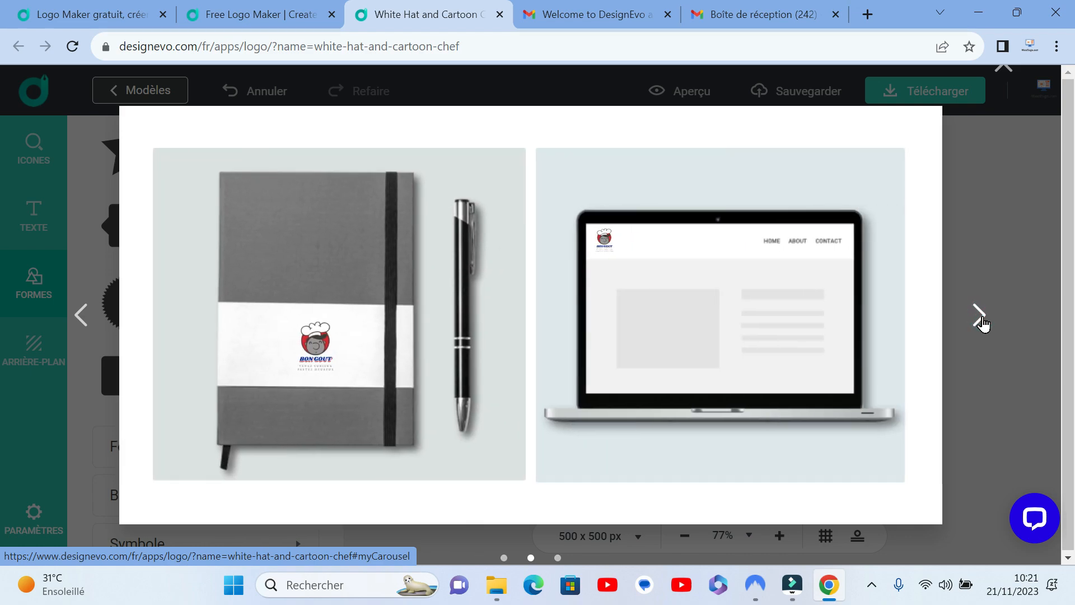
pyautogui.click(984, 323)
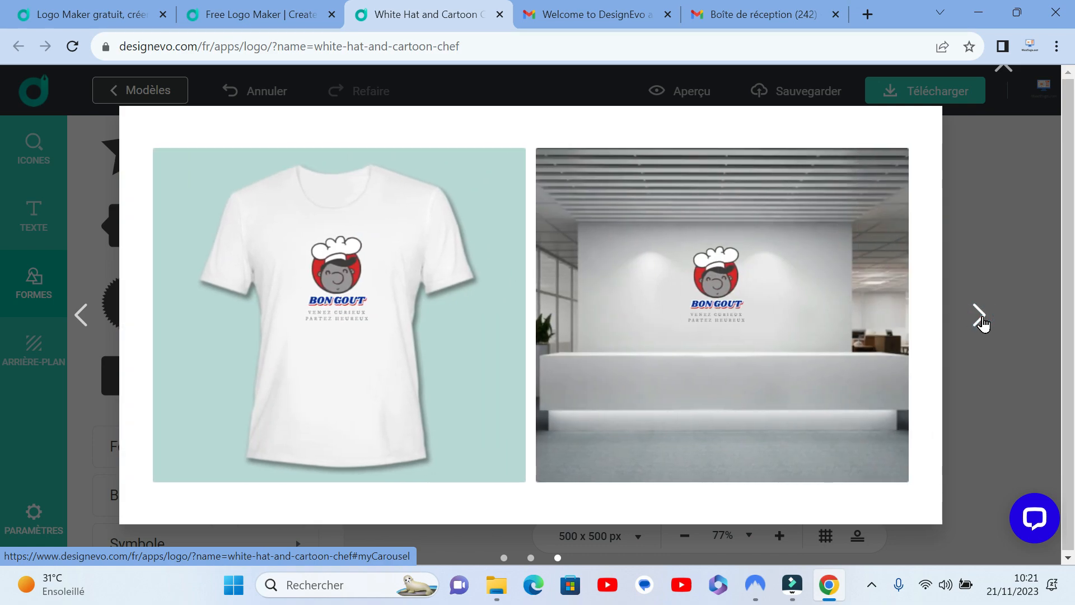
pyautogui.click(984, 322)
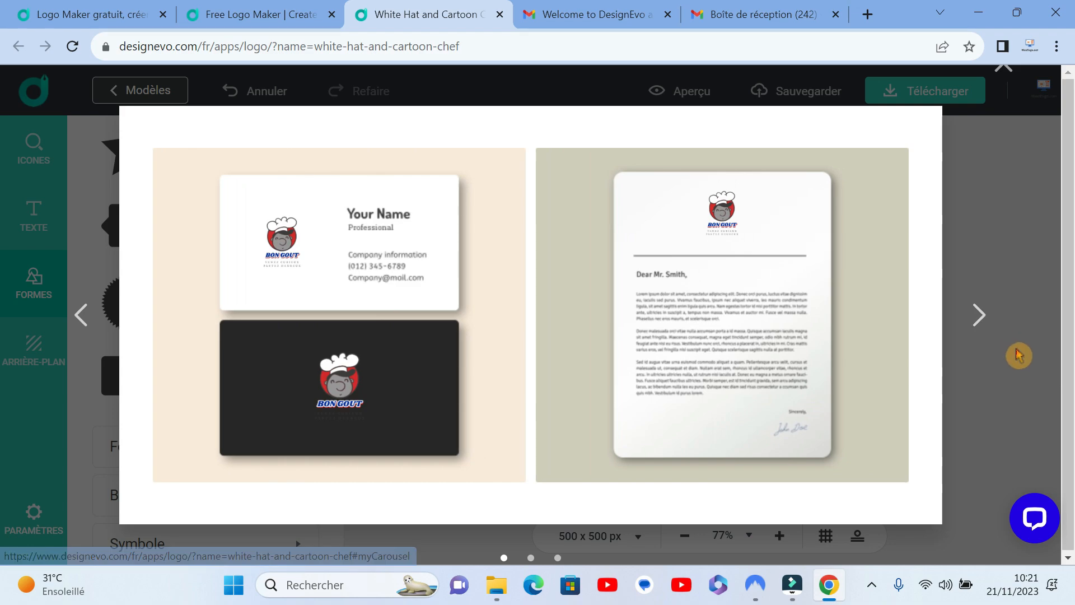
pyautogui.click(1014, 388)
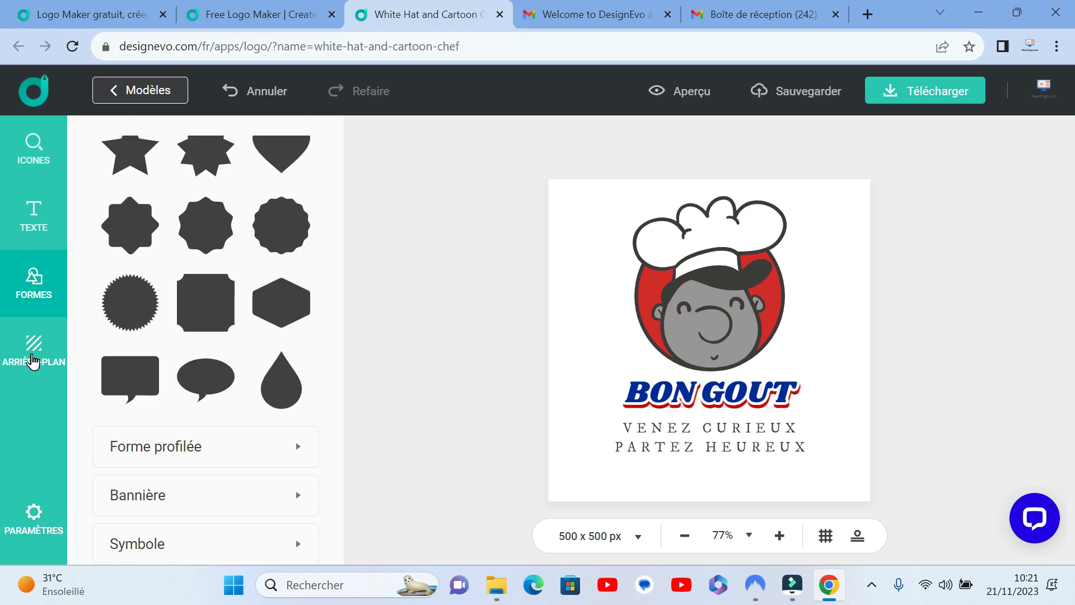
# Step: Open the background settings and preview the logo with its transparent background on the mockups, closing the preview
pyautogui.click(32, 361)
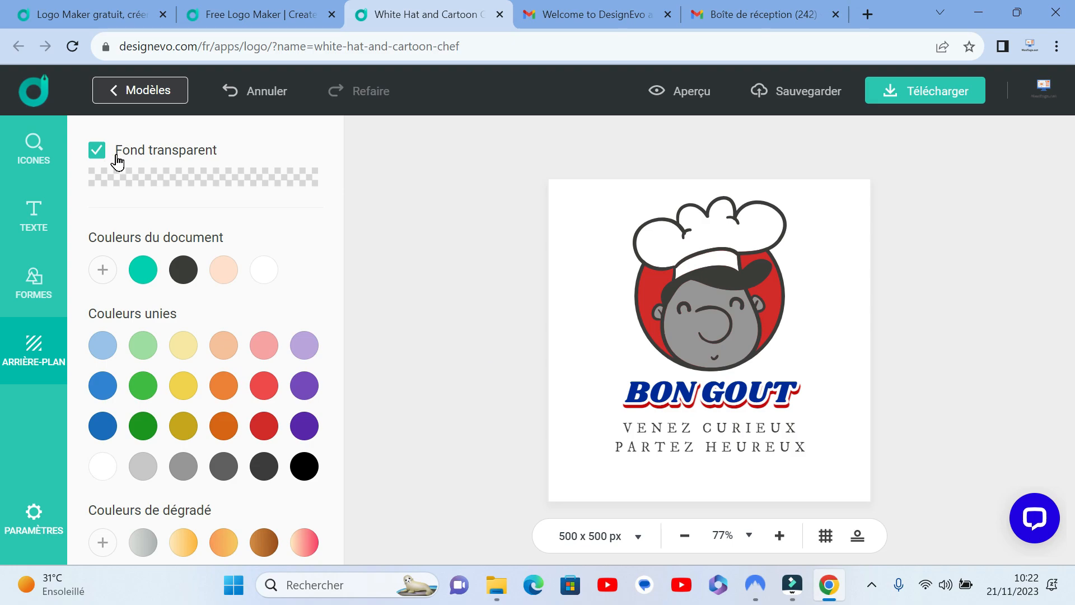
pyautogui.click(696, 102)
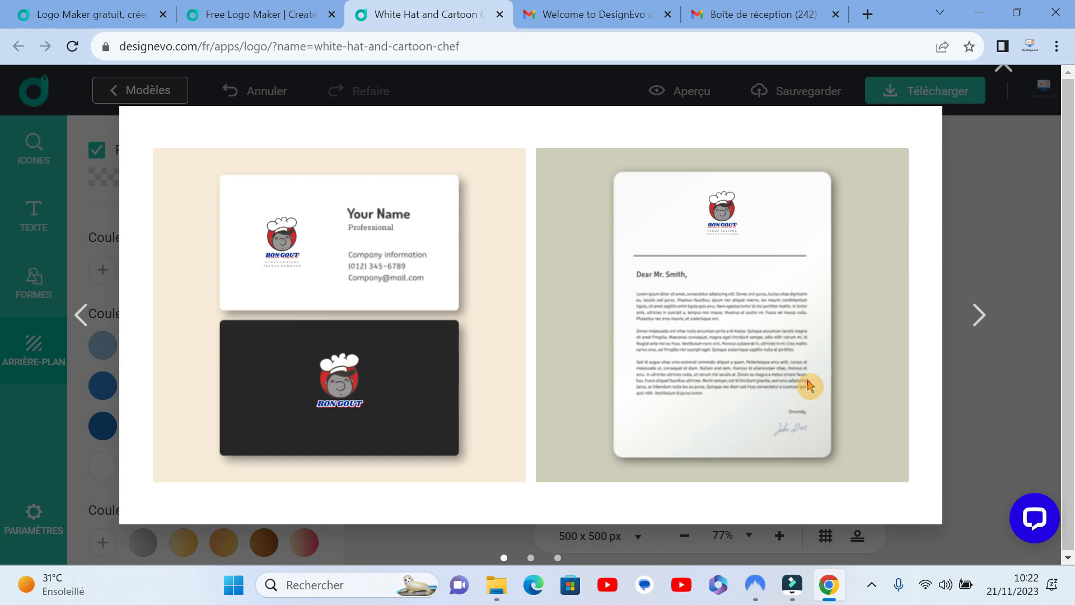
pyautogui.click(1046, 198)
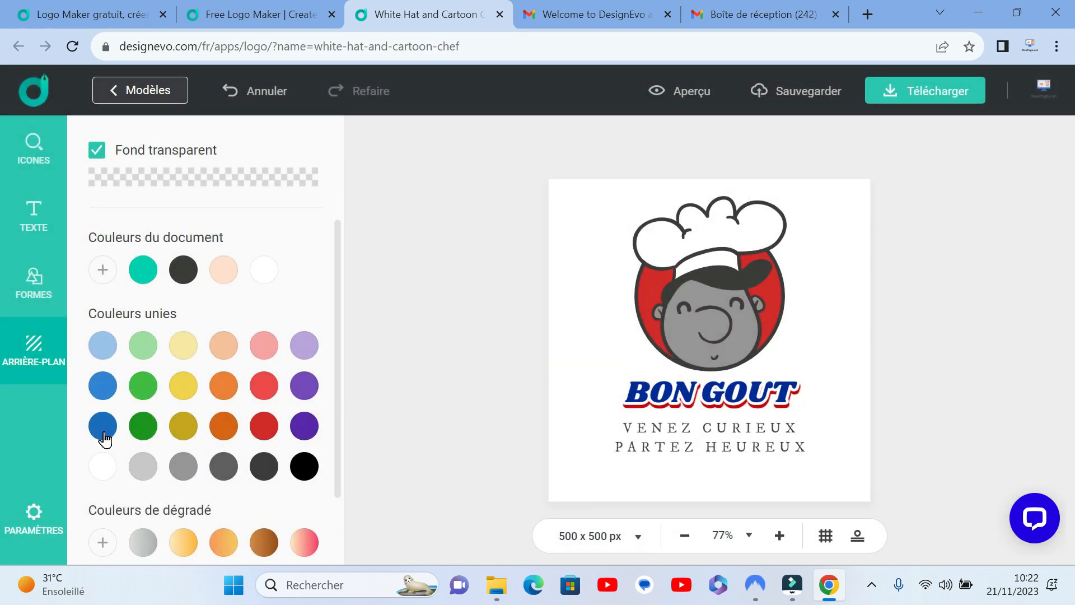
# Step: Try solid colours for the logo background, including pink and pale yellow, ending on the stronger yellow
pyautogui.click(182, 343)
pyautogui.click(255, 332)
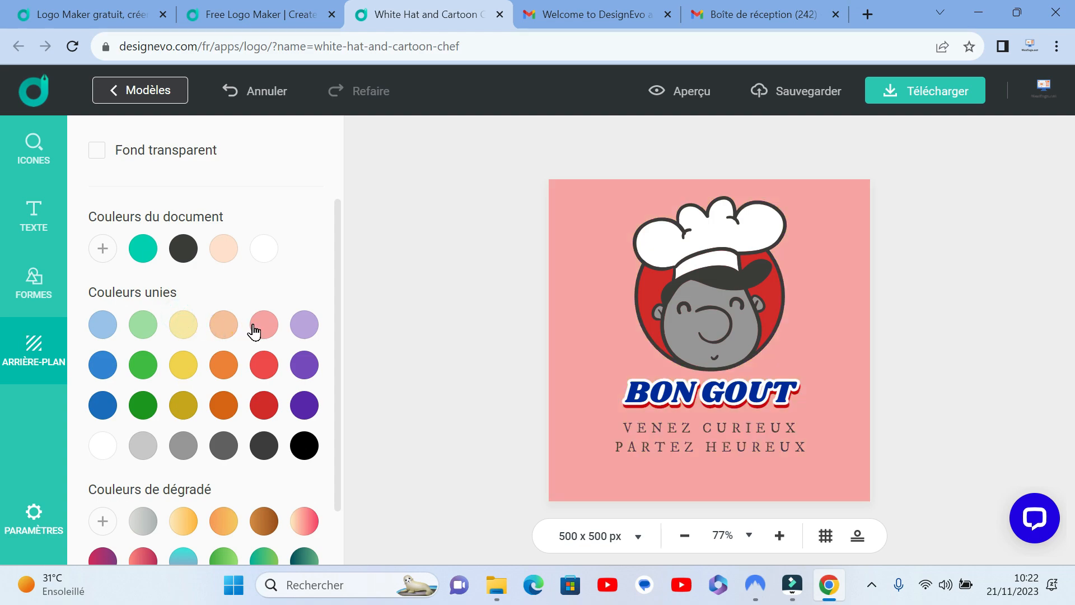
pyautogui.click(222, 330)
pyautogui.click(185, 331)
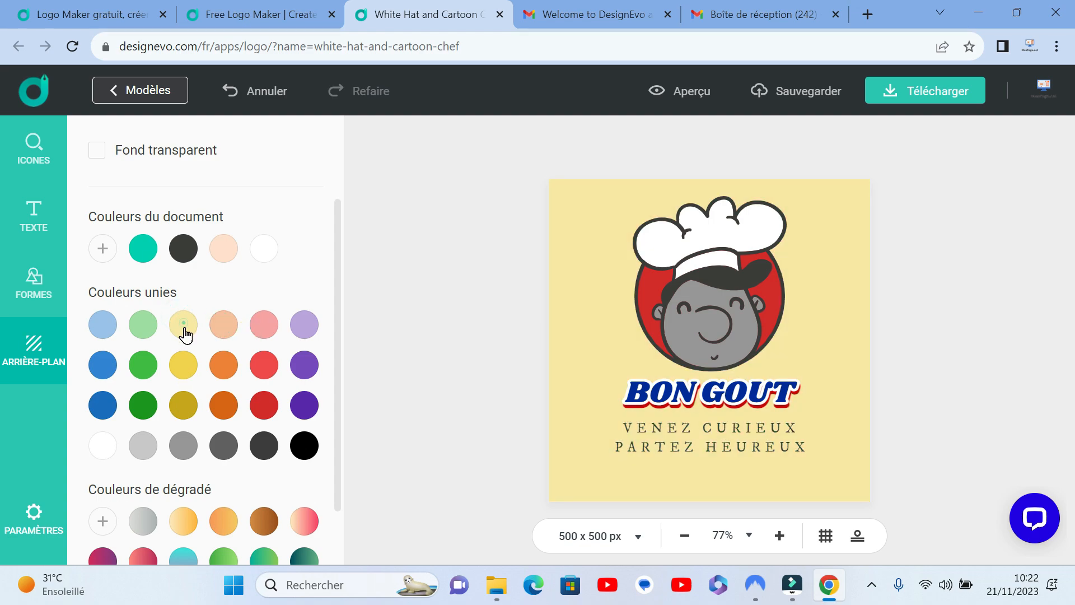
pyautogui.click(184, 364)
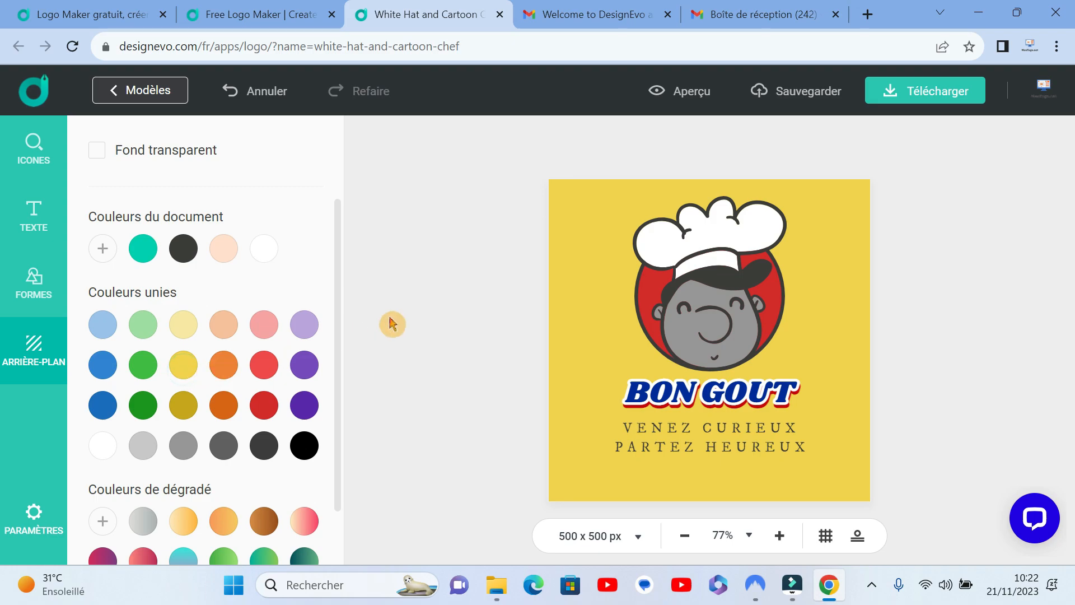
# Step: Preview the yellow-background logo on all the business card, stationery, T-shirt and reception wall mockups, and close the preview
pyautogui.click(681, 92)
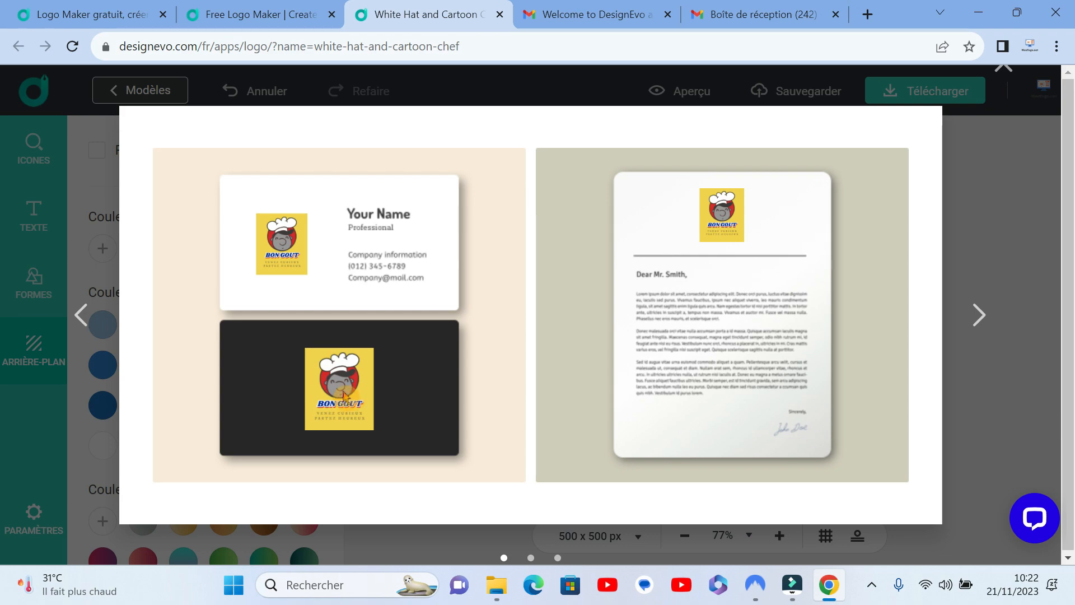
pyautogui.click(981, 315)
pyautogui.click(982, 314)
pyautogui.click(984, 314)
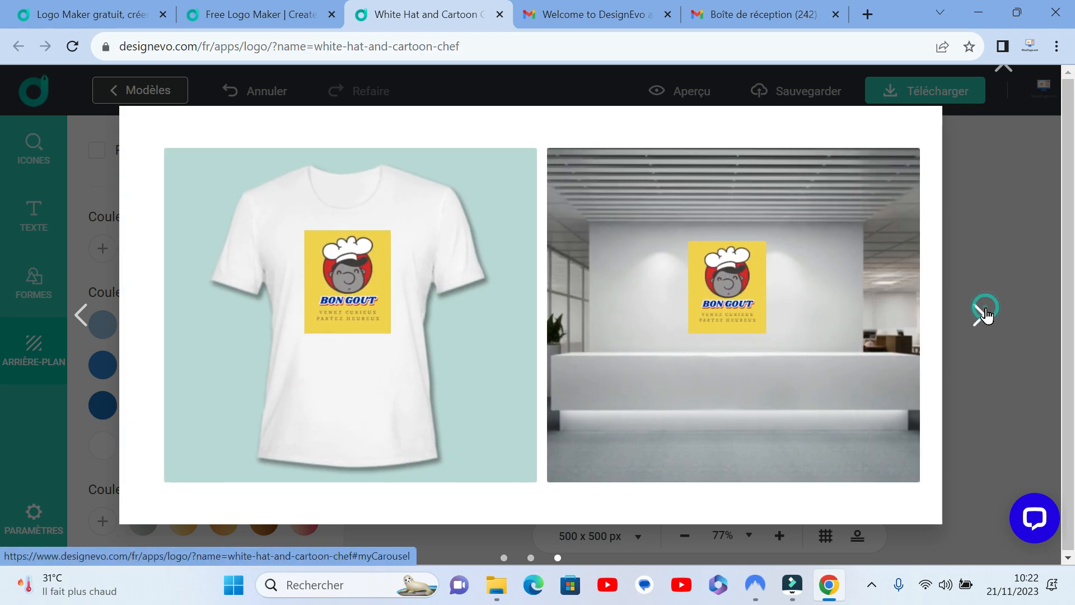
pyautogui.click(984, 313)
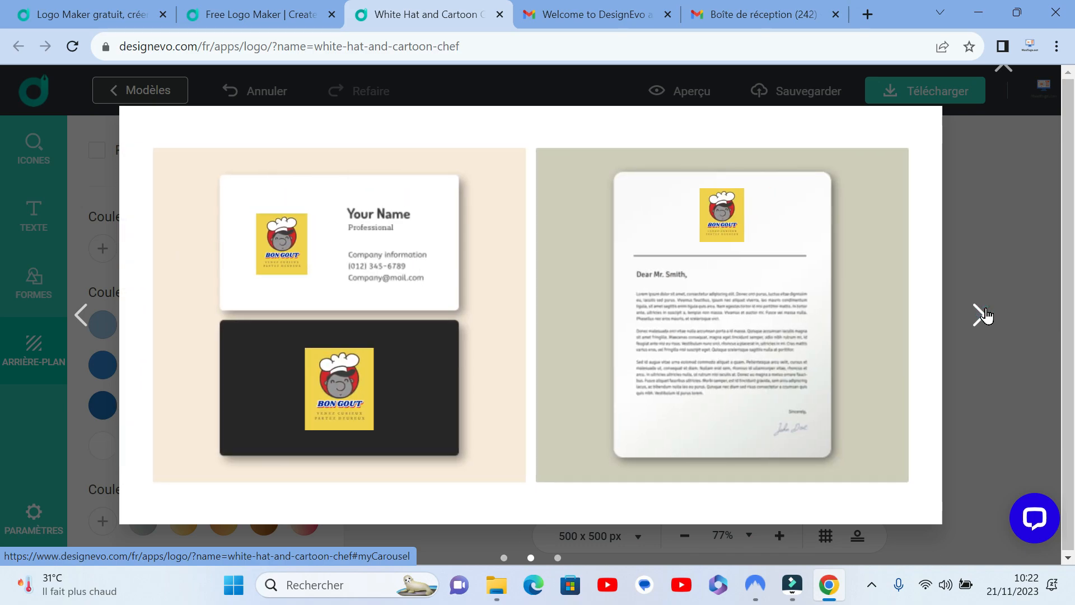
pyautogui.click(985, 314)
pyautogui.click(992, 260)
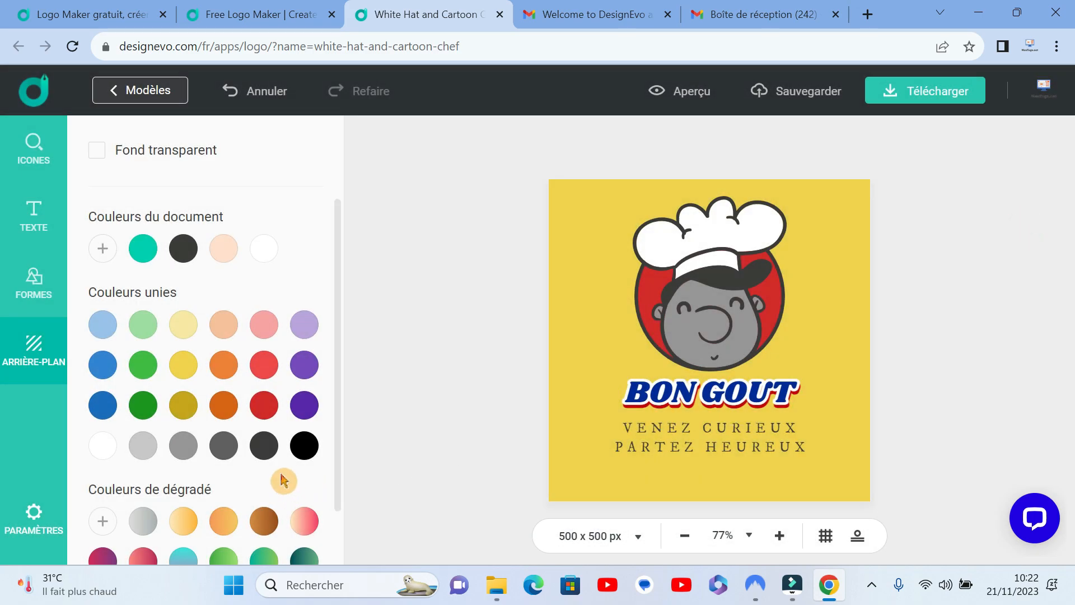
# Step: Give the logo a green gradient background and preview it across the mockups, closing the preview
pyautogui.scroll(-2, 283, 480)
pyautogui.click(226, 504)
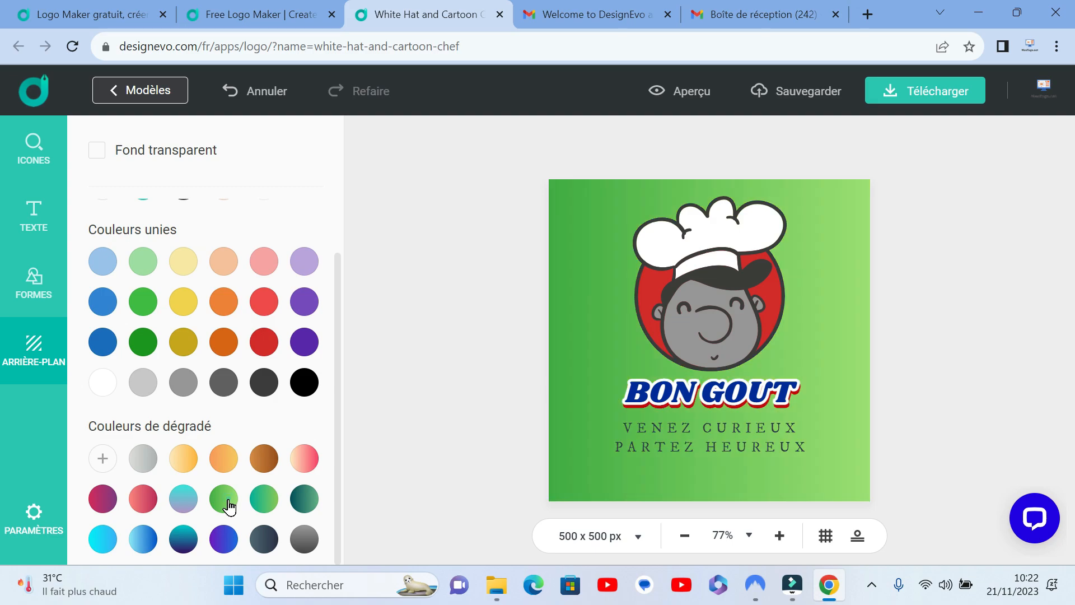
pyautogui.click(707, 95)
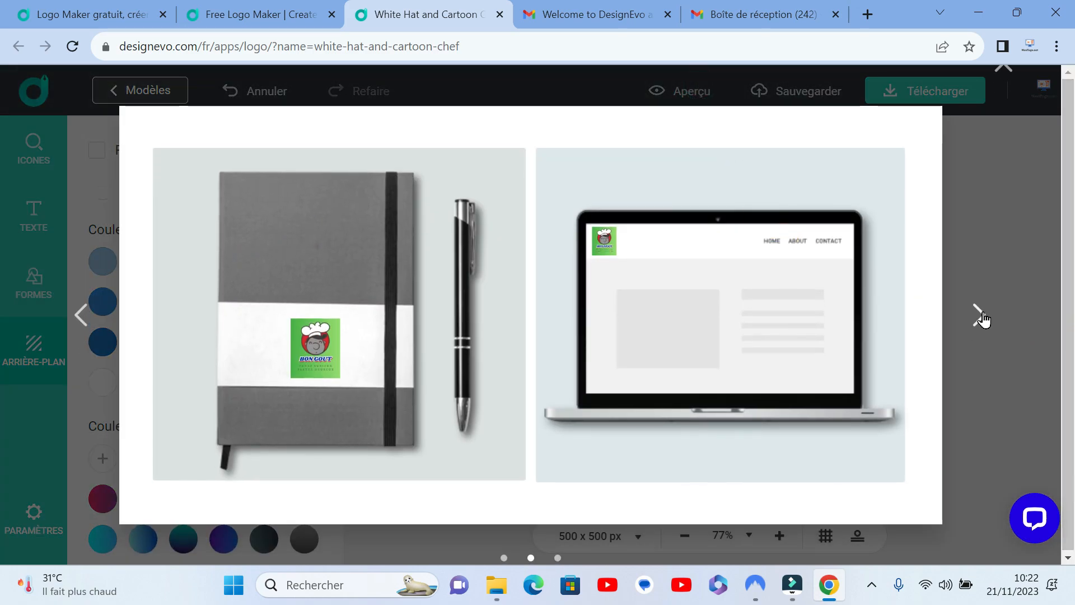
pyautogui.click(978, 315)
pyautogui.click(978, 315)
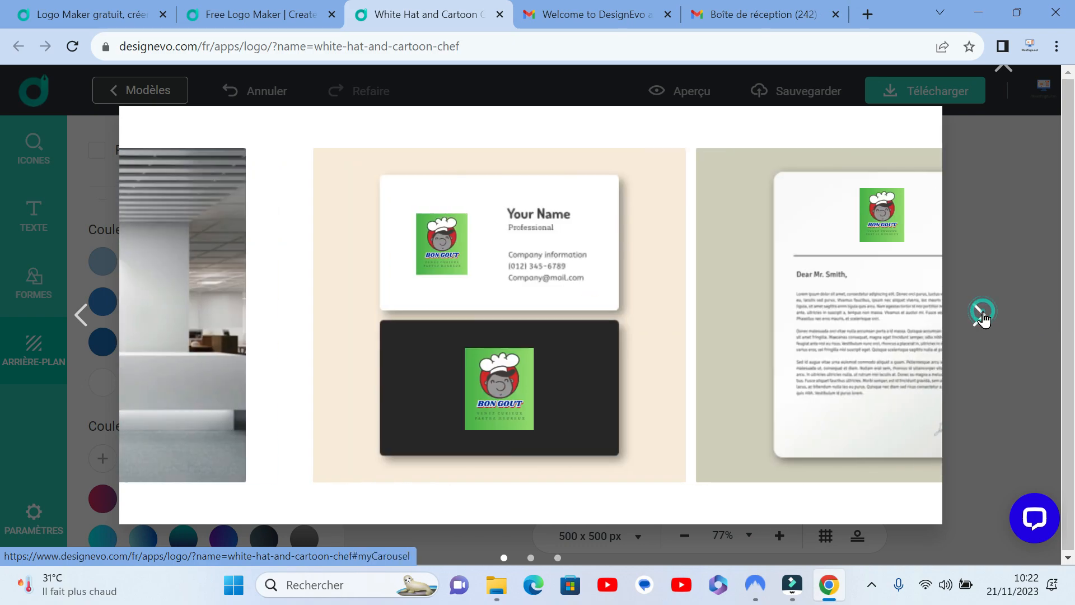
pyautogui.click(981, 317)
pyautogui.click(1011, 246)
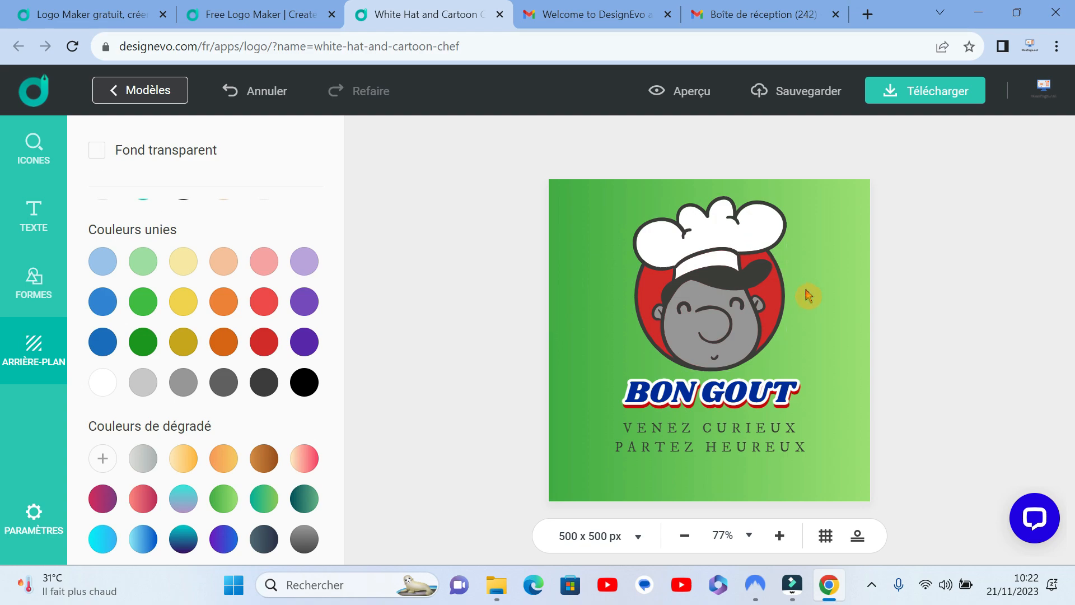
# Step: Make the logo background transparent again and proceed to the download options
pyautogui.click(98, 150)
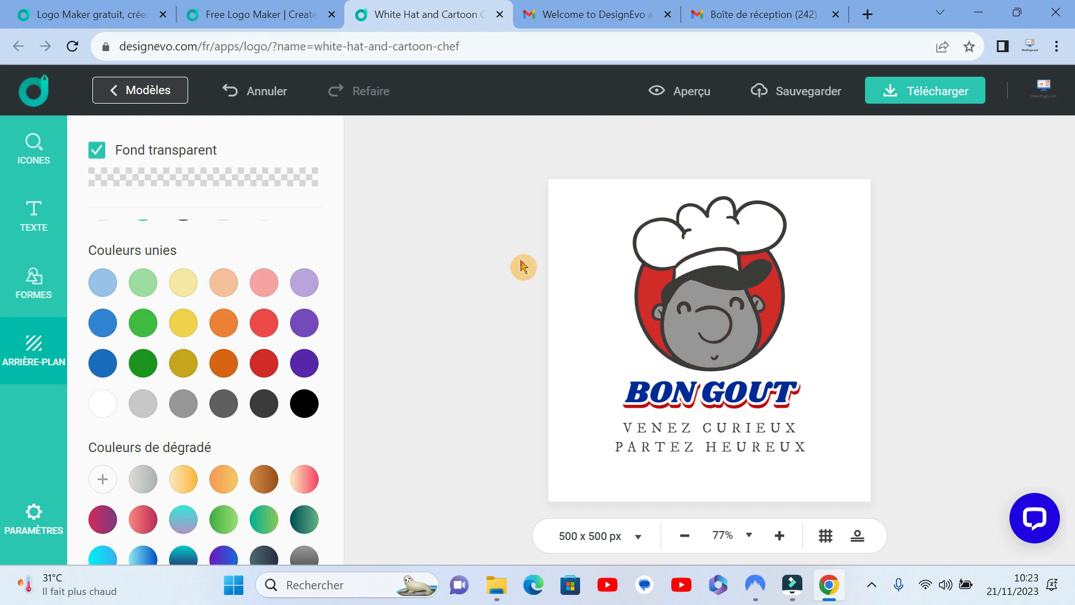
pyautogui.click(940, 98)
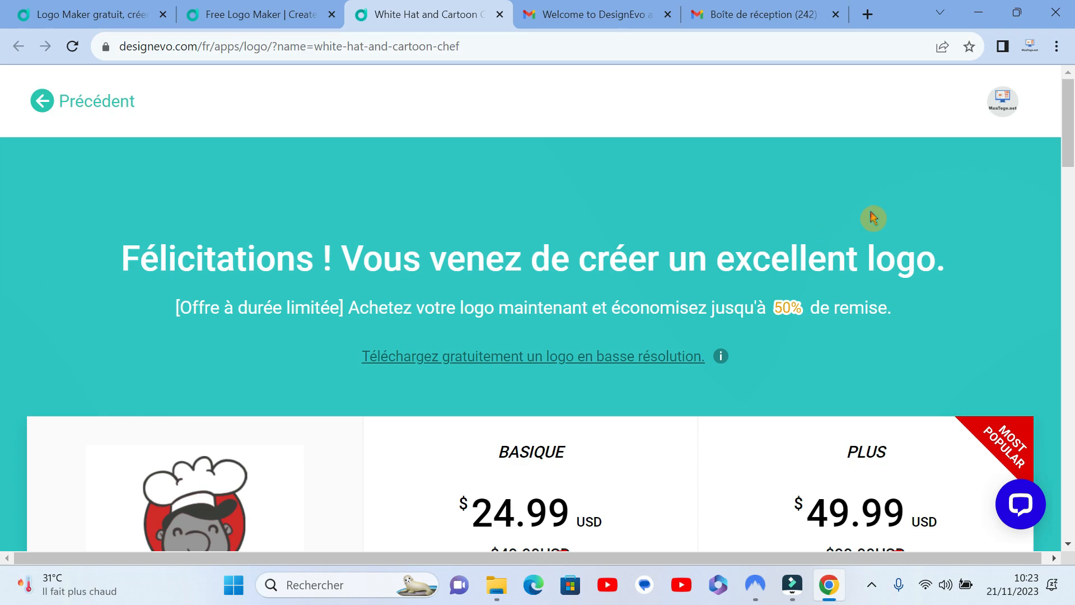
# Step: Examine the free low-resolution download option and compare the prices and features of the Basique and Plus plans
pyautogui.scroll(-1, 872, 217)
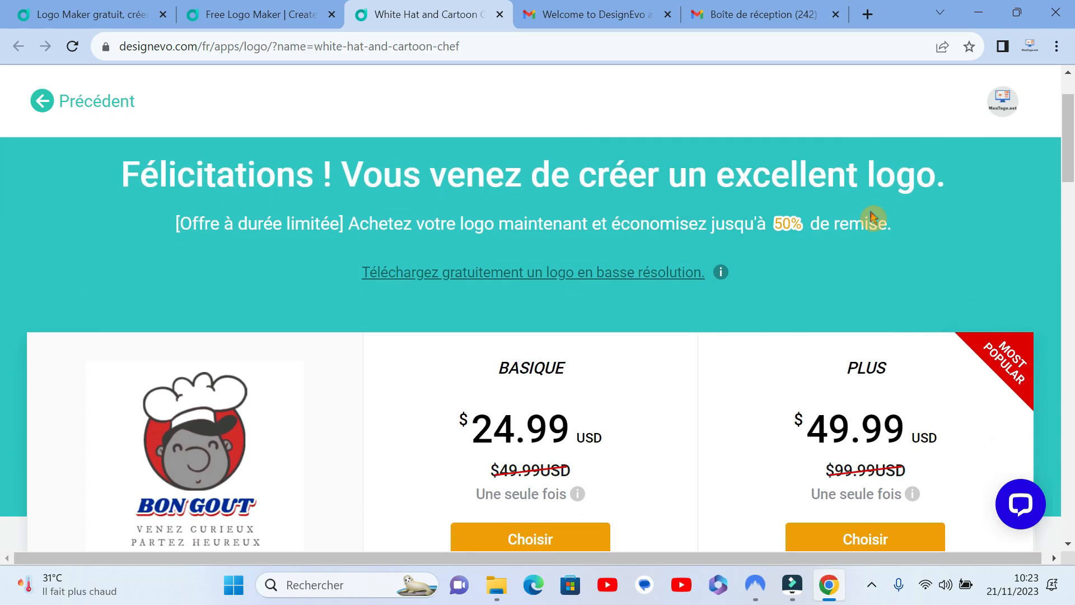
pyautogui.scroll(1, 872, 218)
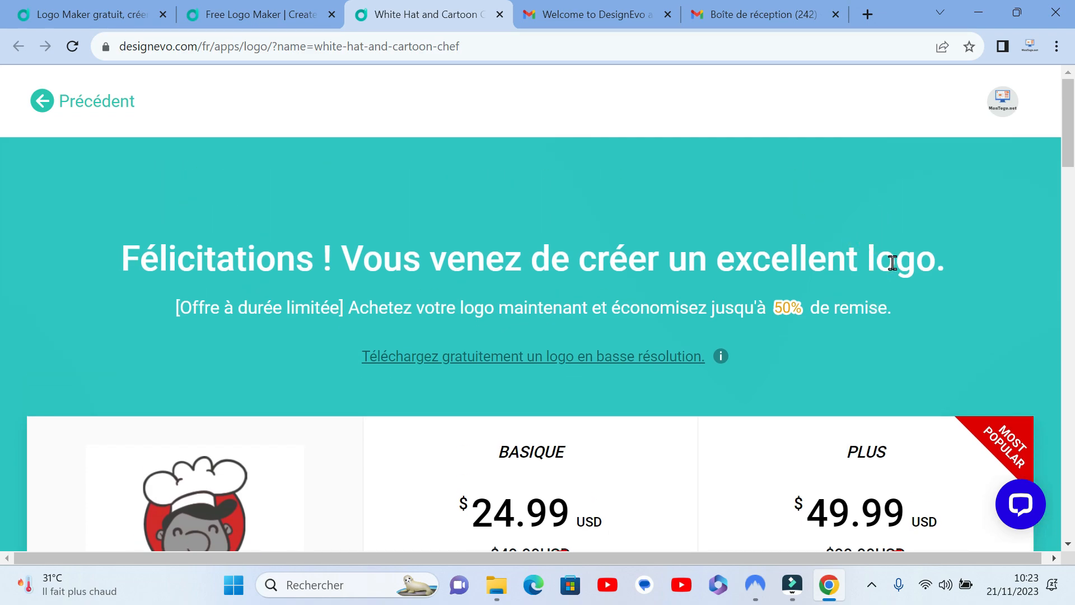
pyautogui.click(464, 371)
pyautogui.click(509, 352)
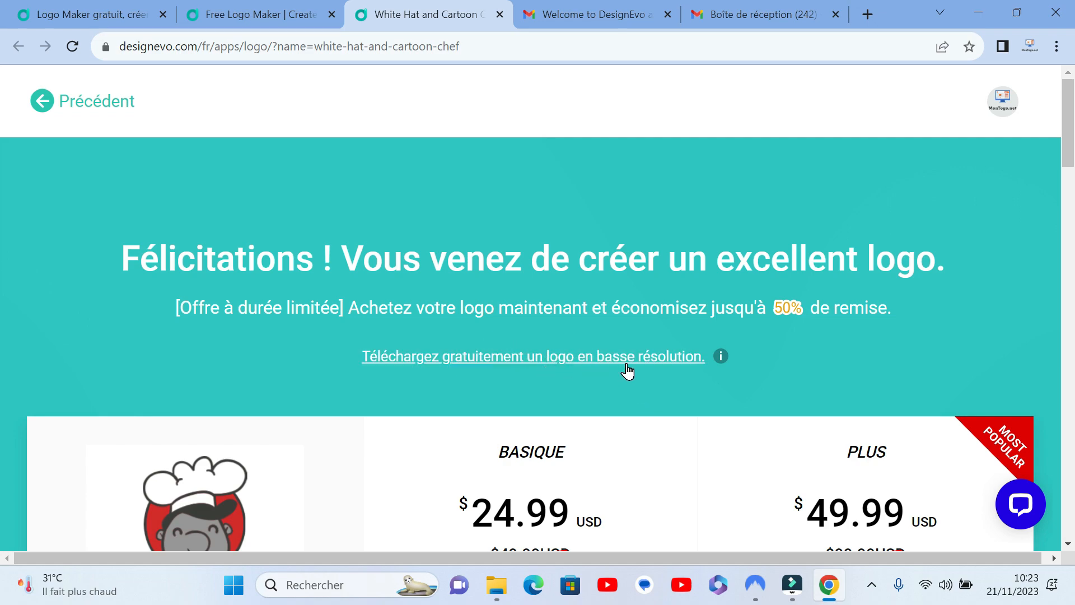
pyautogui.scroll(-3, 627, 371)
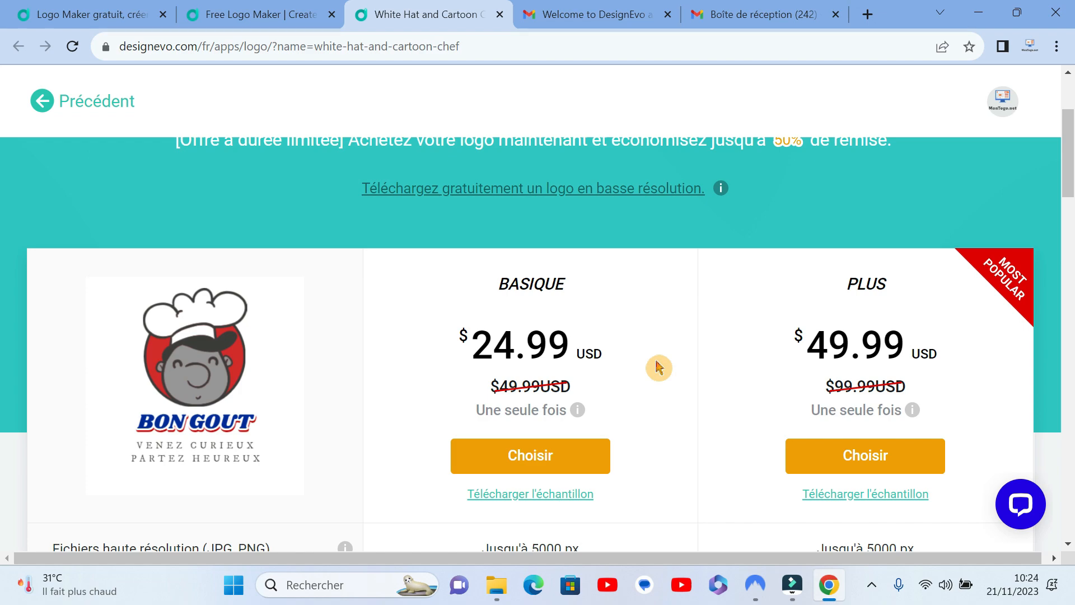
pyautogui.scroll(-1, 658, 367)
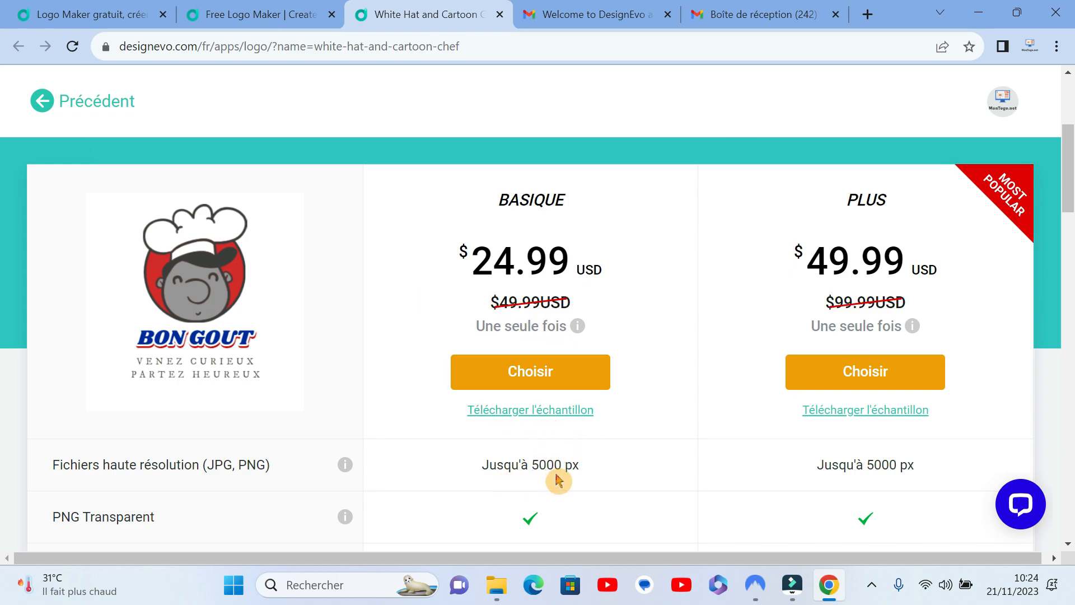
pyautogui.scroll(-1, 559, 479)
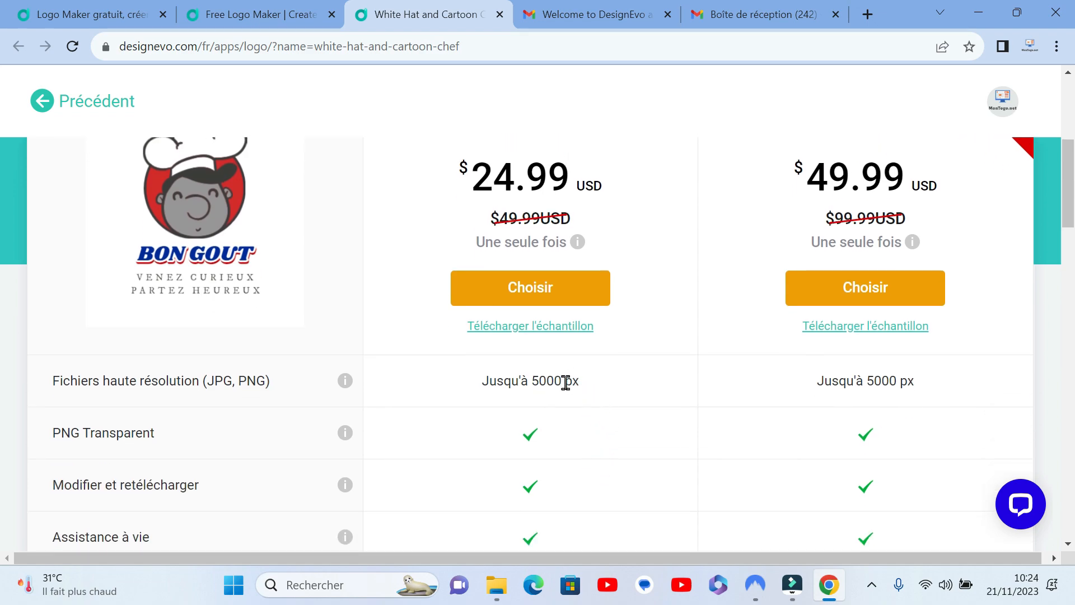
pyautogui.scroll(1, 623, 401)
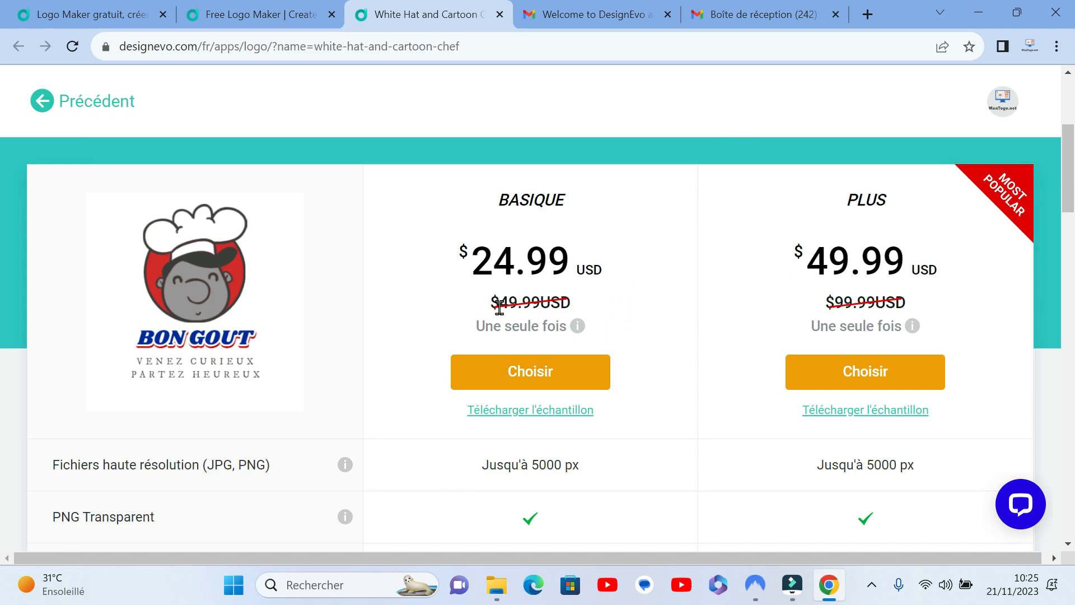
# Step: Choose the Basique plan and review its order page with the included features and payment methods
pyautogui.click(532, 371)
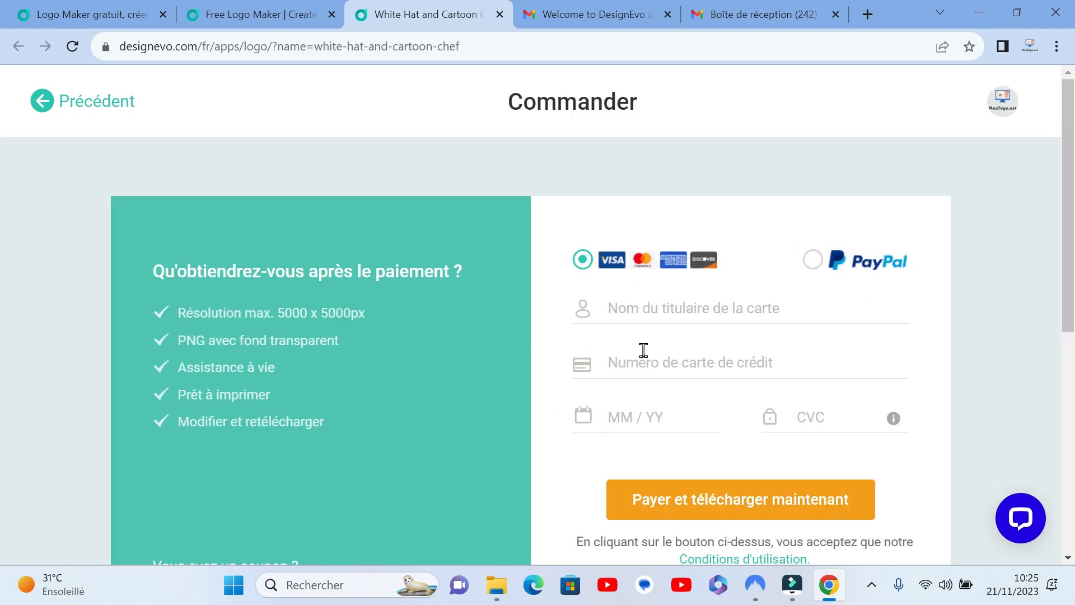
pyautogui.scroll(-1, 644, 350)
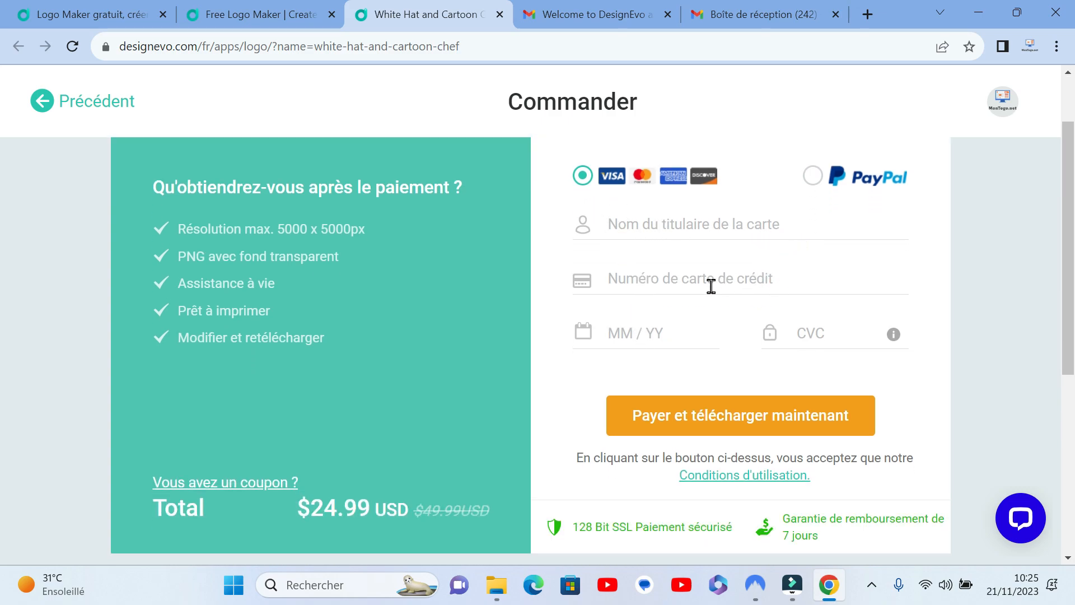
pyautogui.scroll(-1, 710, 285)
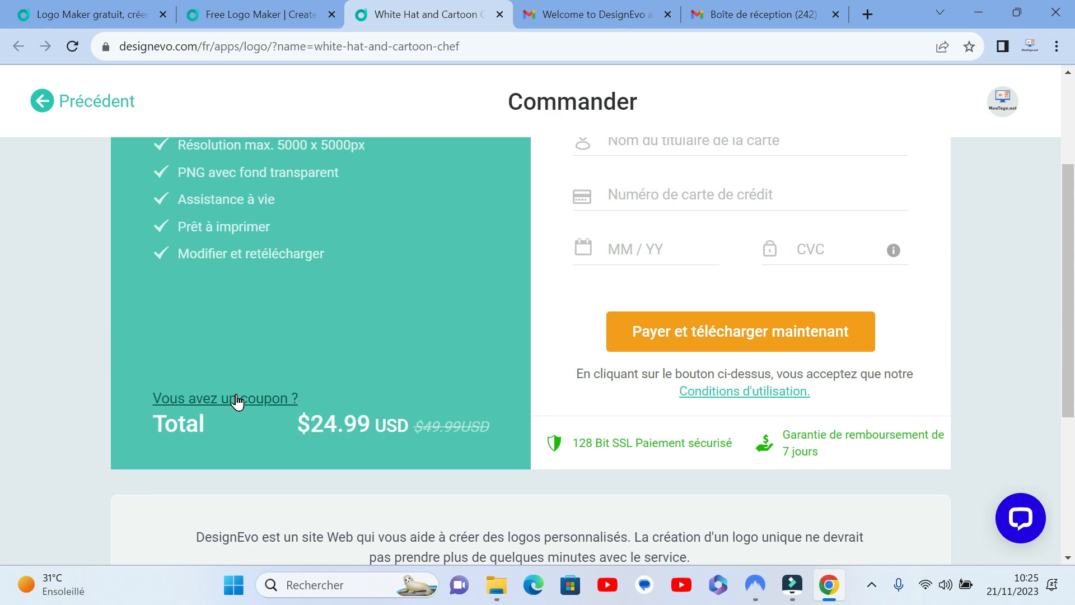
# Step: Apply the coupon code montogo to the Basique plan order
pyautogui.click(230, 397)
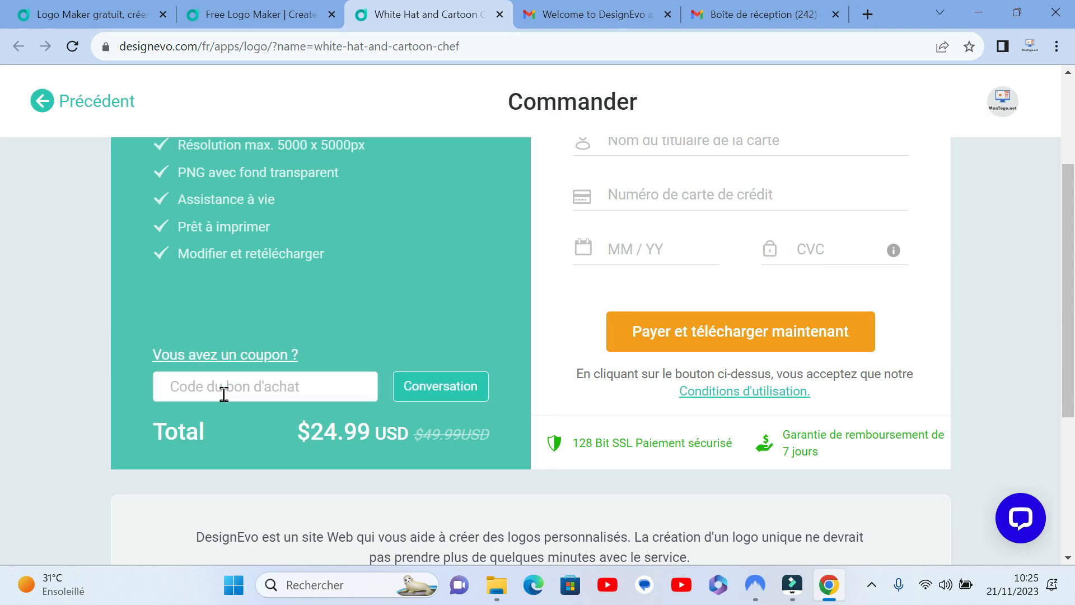
pyautogui.write('m')
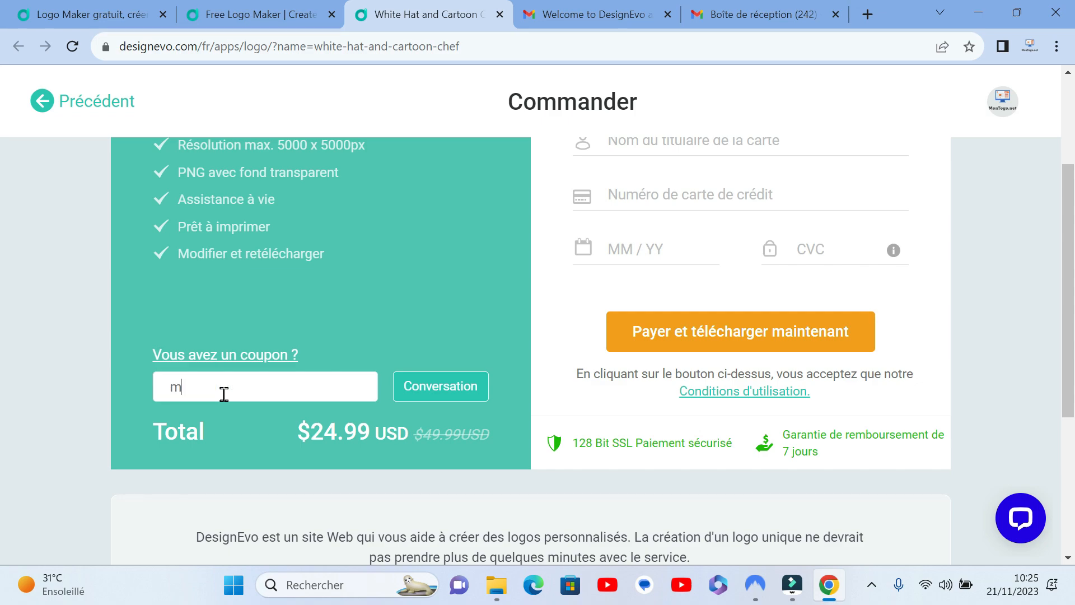
pyautogui.write('ontogo')
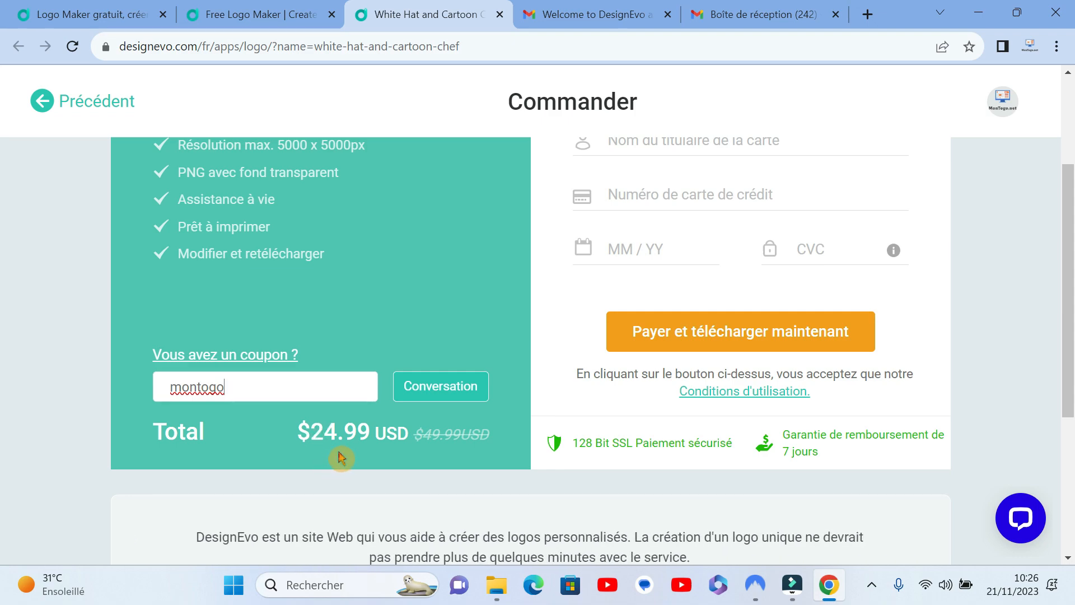
pyautogui.click(438, 391)
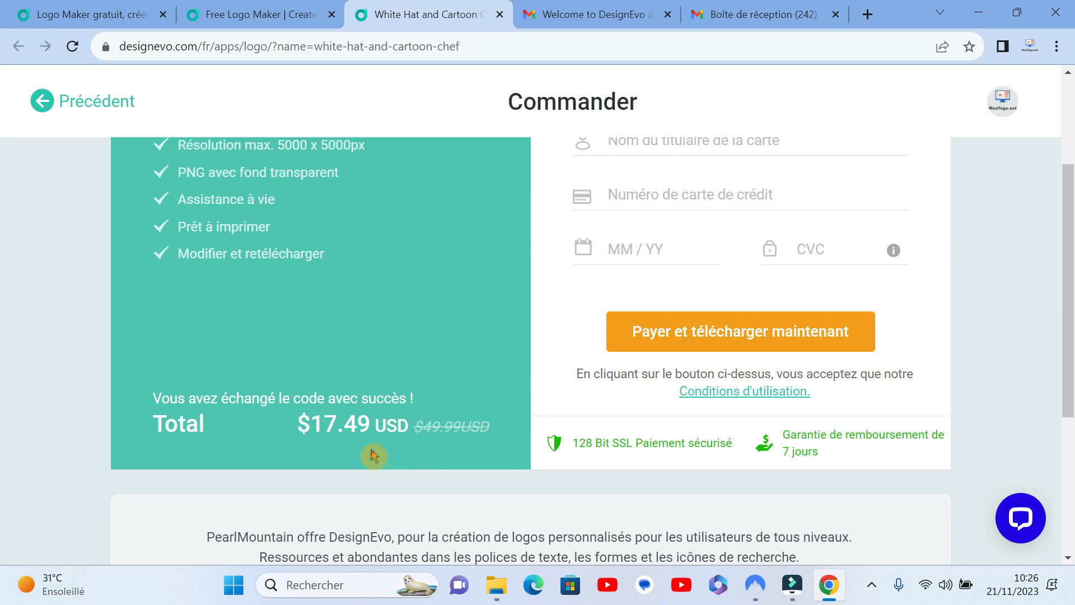
# Step: Review the order summary and payment form with the coupon applied, and return to the plan comparison page
pyautogui.scroll(3, 386, 452)
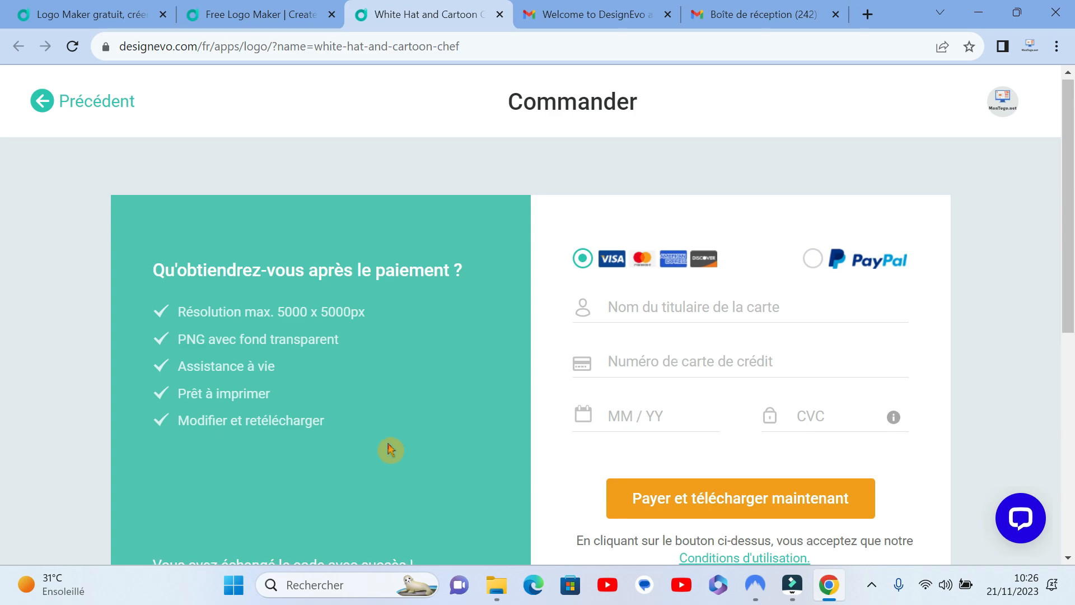
pyautogui.scroll(-3, 392, 448)
pyautogui.scroll(1, 431, 429)
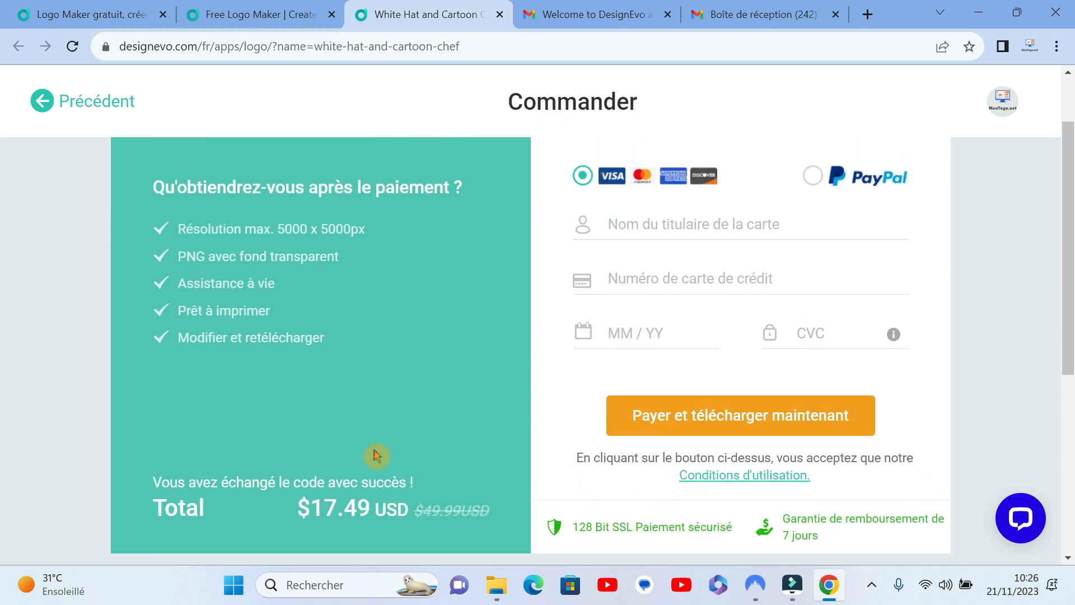
pyautogui.scroll(2, 370, 492)
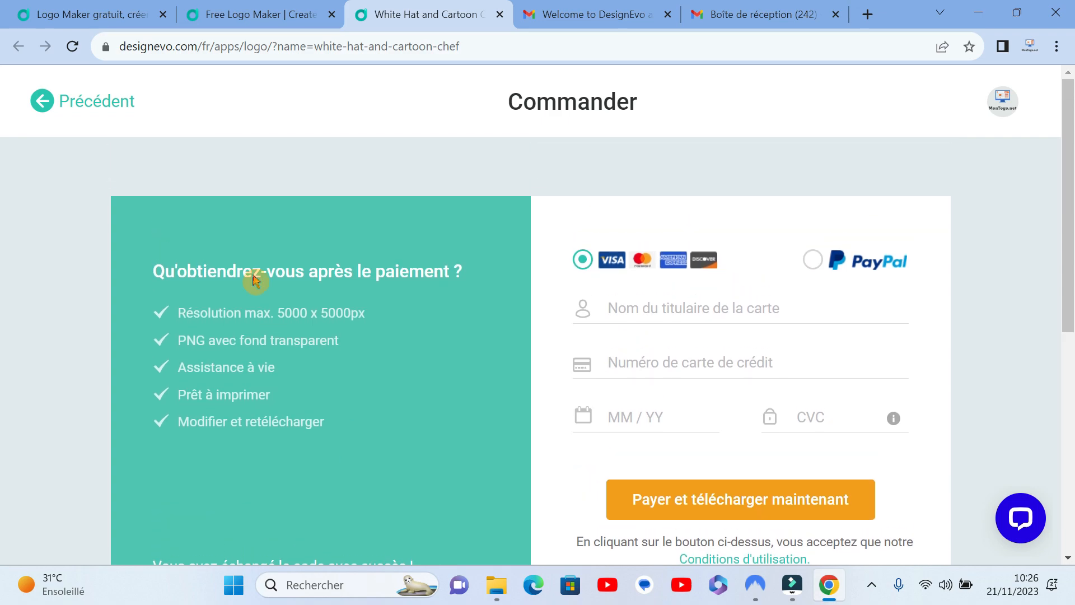
pyautogui.click(102, 106)
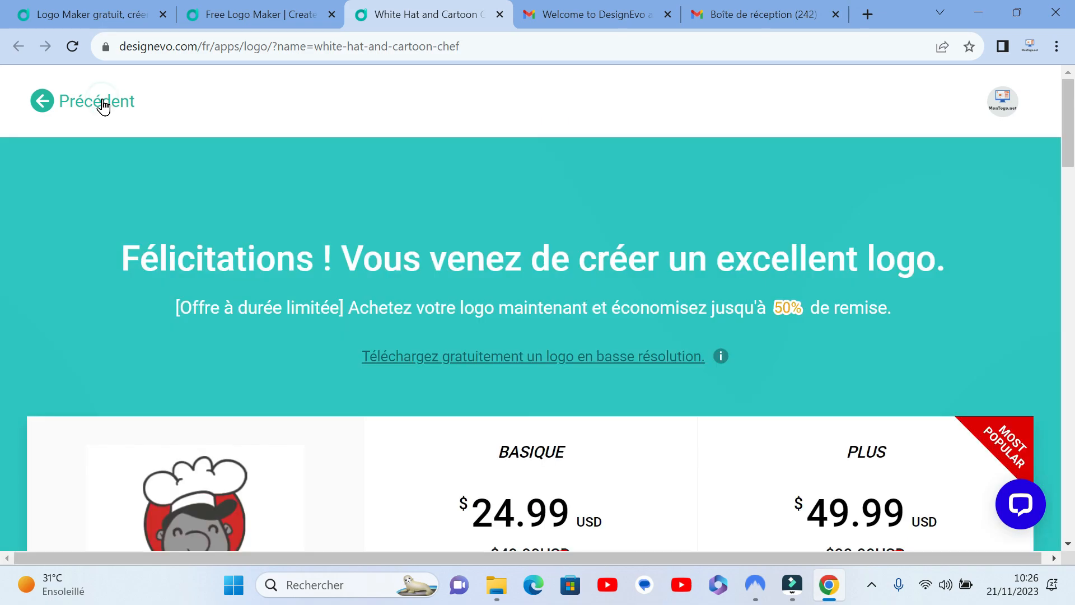
# Step: Download the free low-resolution BON GOUT logo, accepting the requirement to credit DesignEvo
pyautogui.scroll(3, 290, 340)
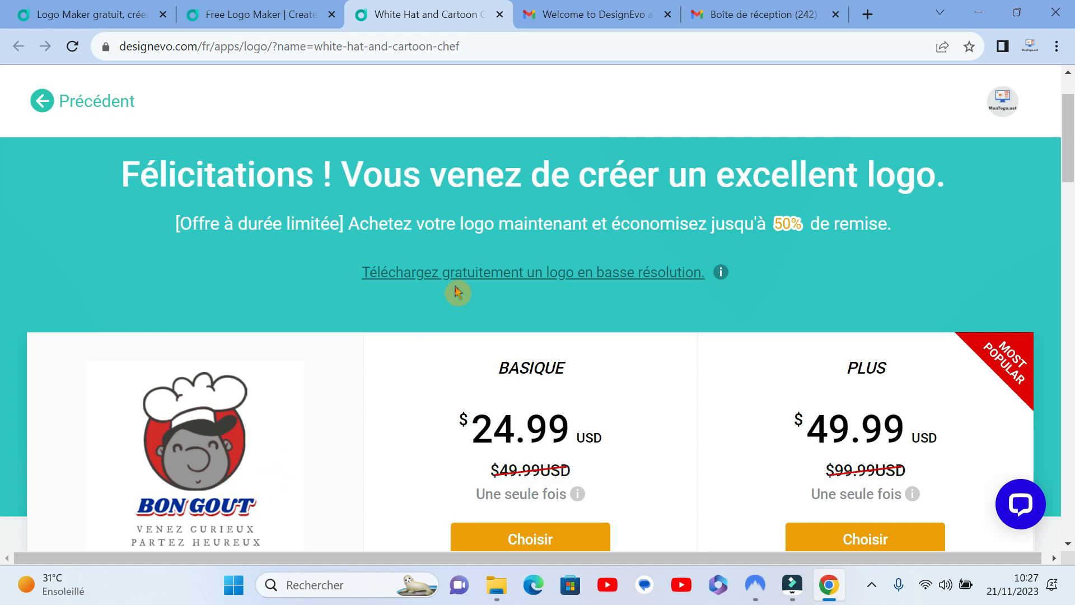
pyautogui.click(482, 274)
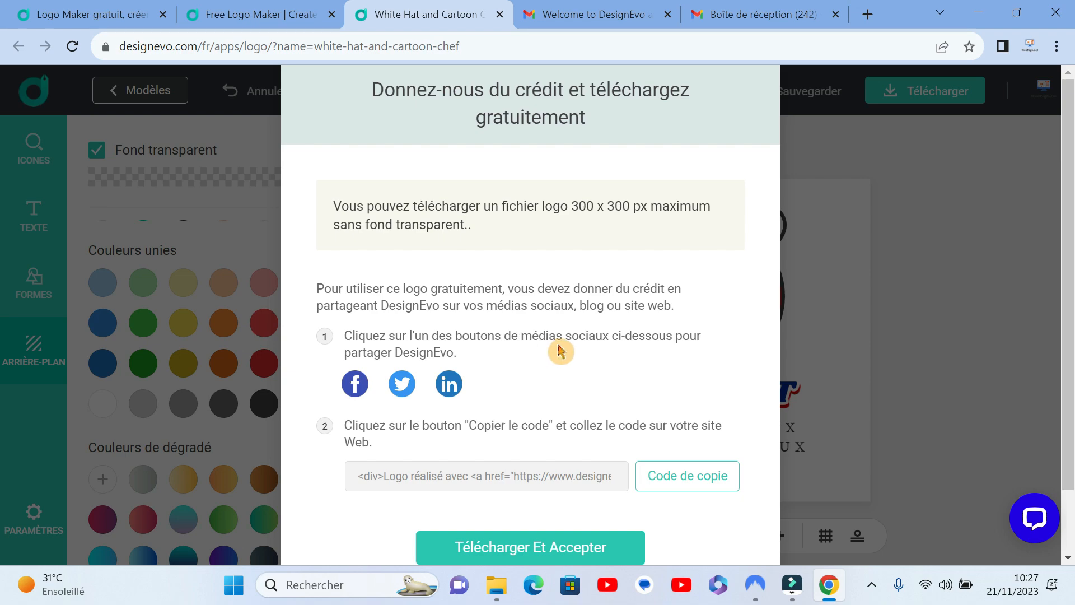
pyautogui.scroll(-3, 560, 351)
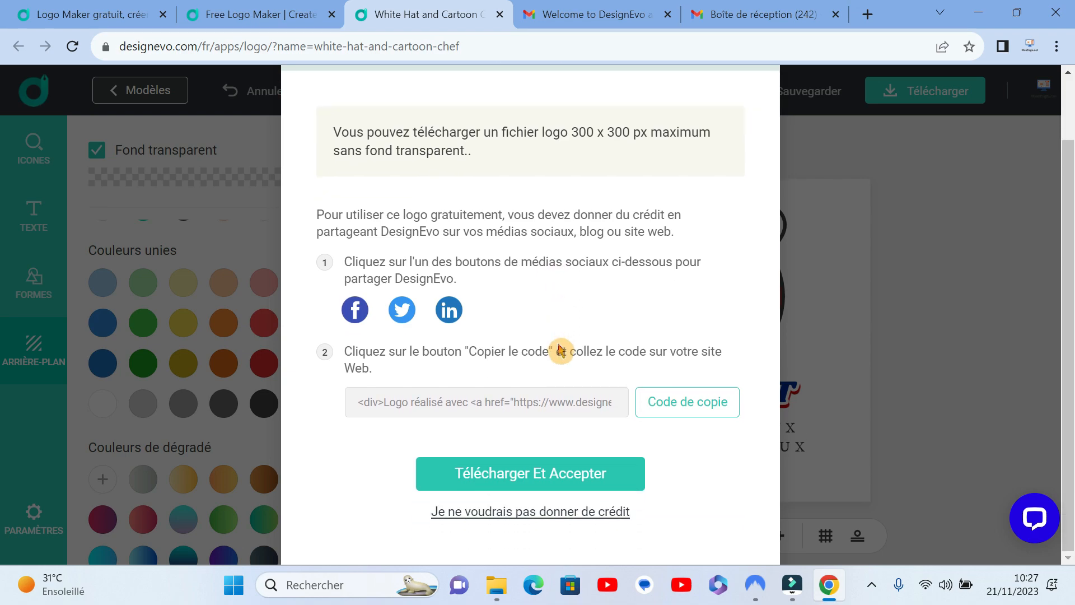
pyautogui.click(530, 476)
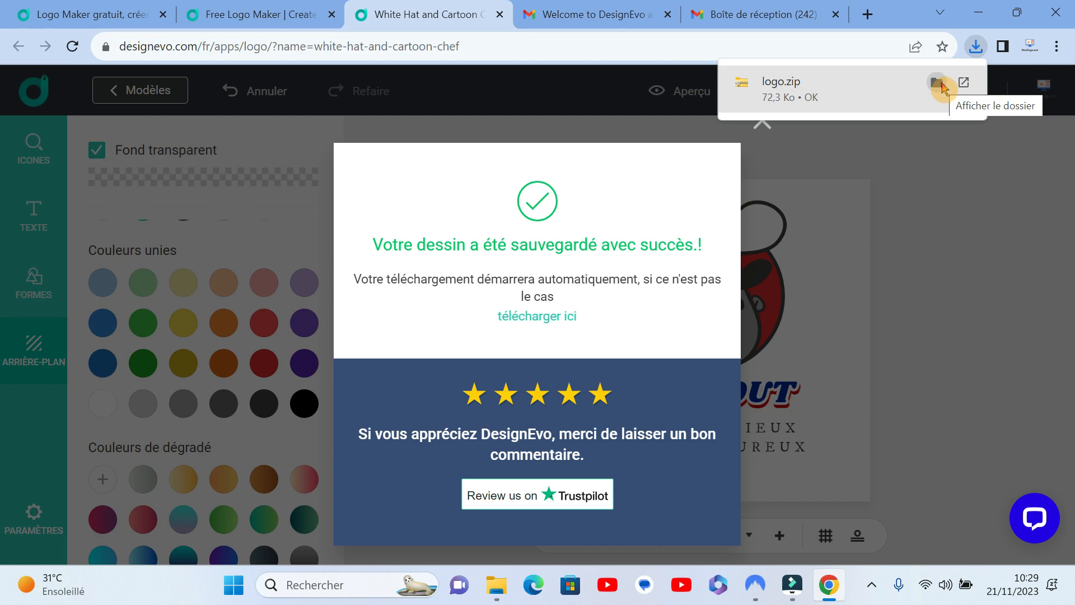
# Step: Show the downloaded logo.zip in File Explorer and extract all its contents to a logo folder in the downloads folder
pyautogui.click(942, 88)
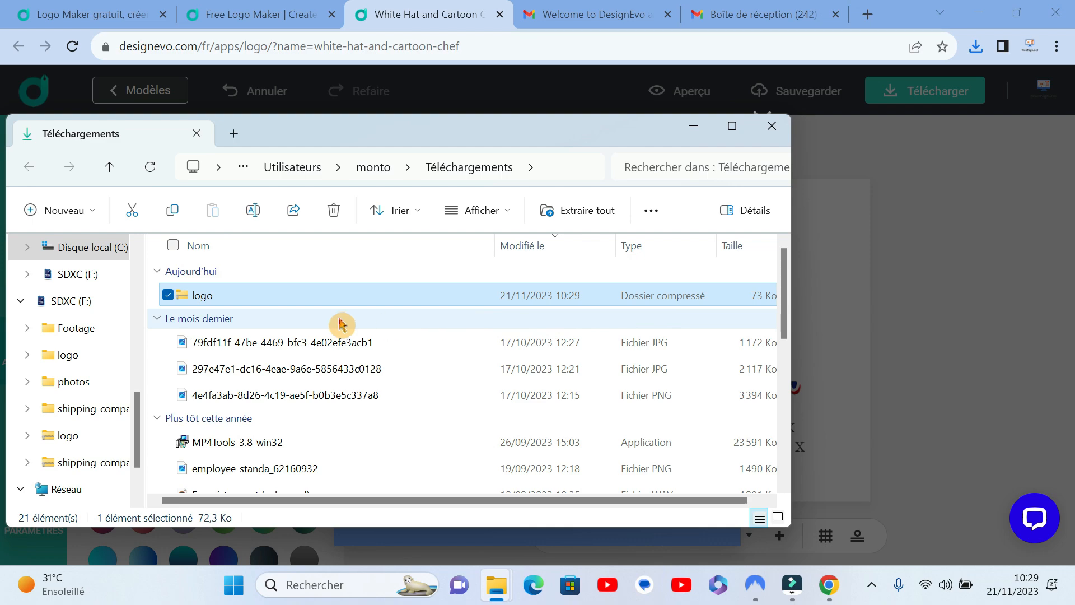
pyautogui.click(214, 296)
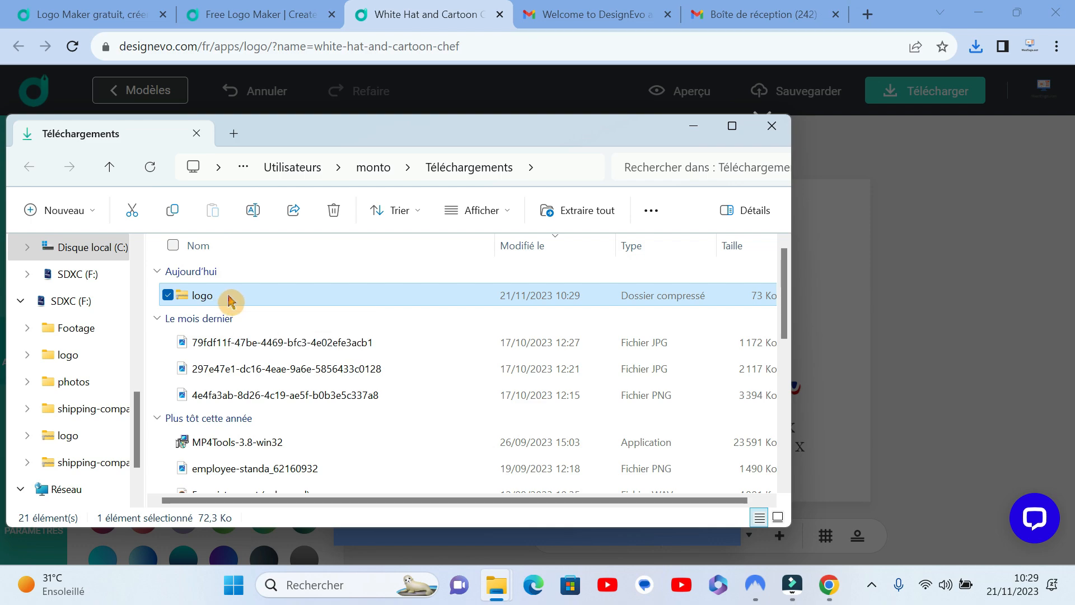
pyautogui.rightClick(229, 300)
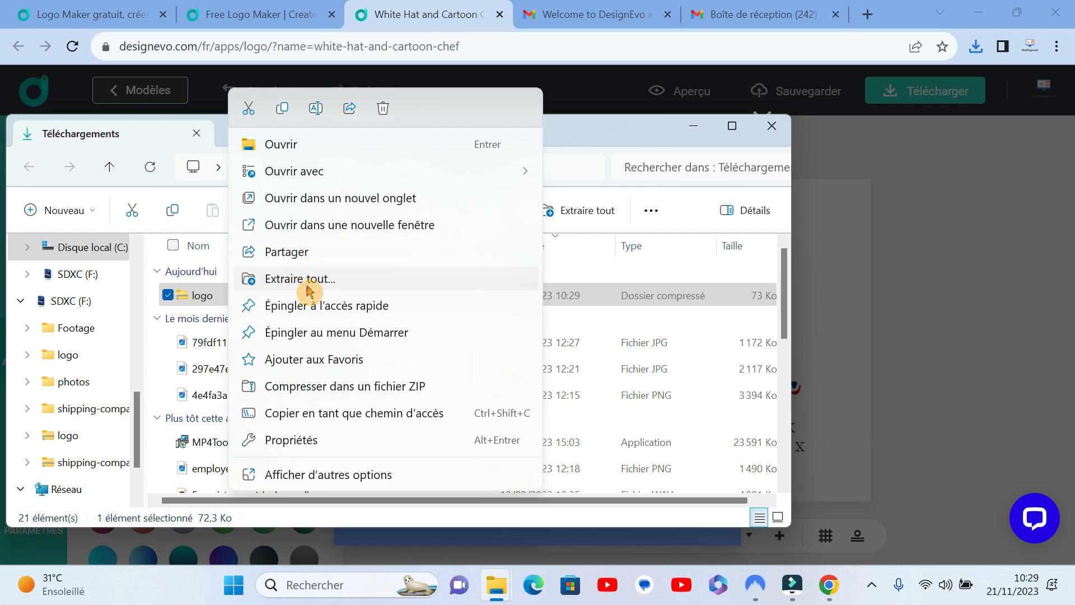
pyautogui.click(300, 279)
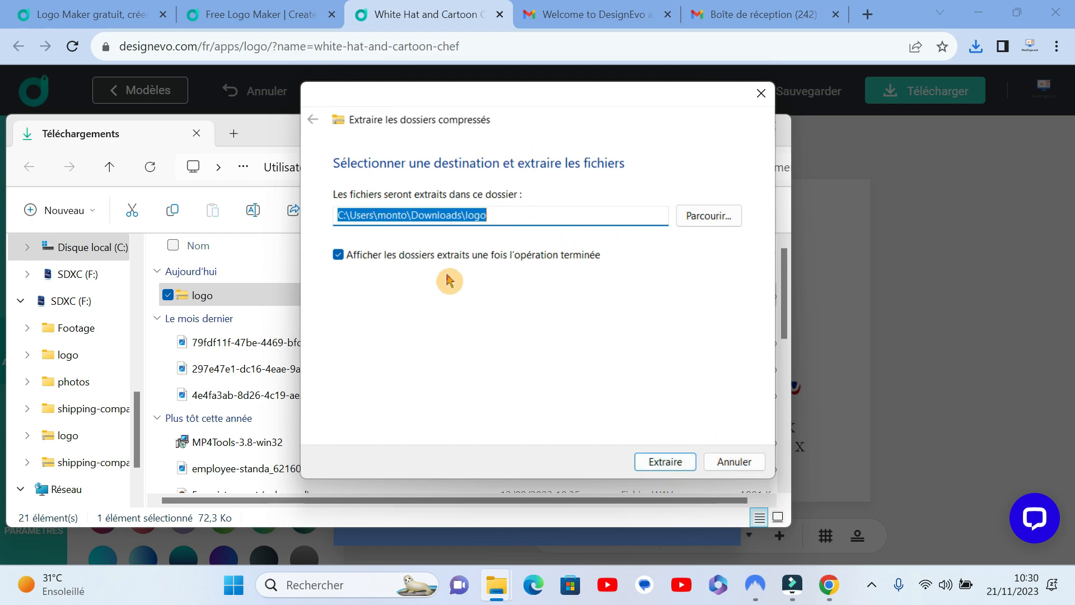
pyautogui.click(669, 462)
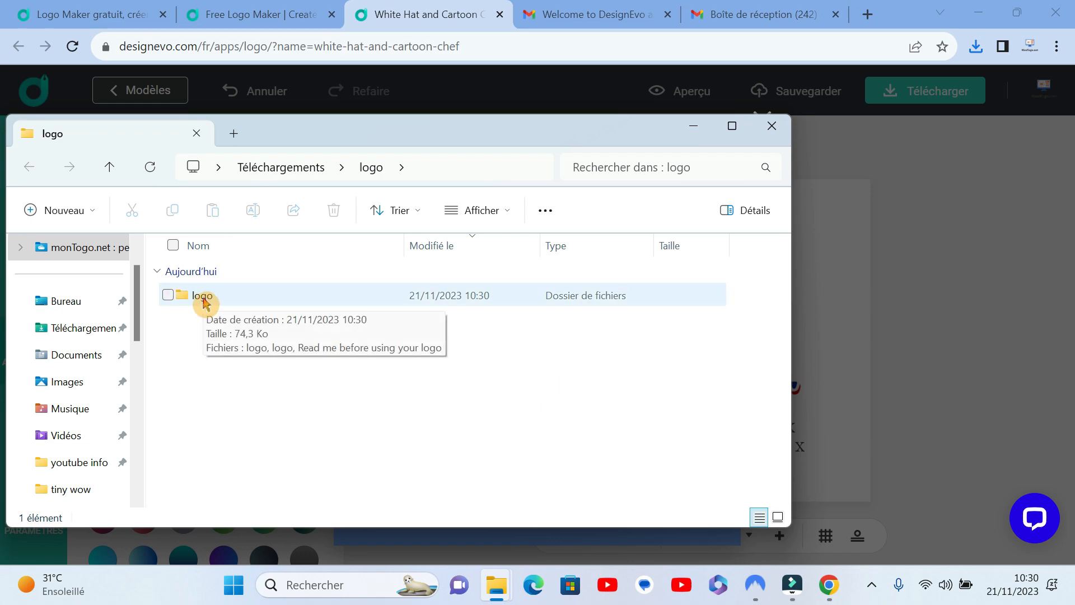
# Step: Open the inner extracted logo folder in a maximized window and display its files as large thumbnails
pyautogui.doubleClick(233, 305)
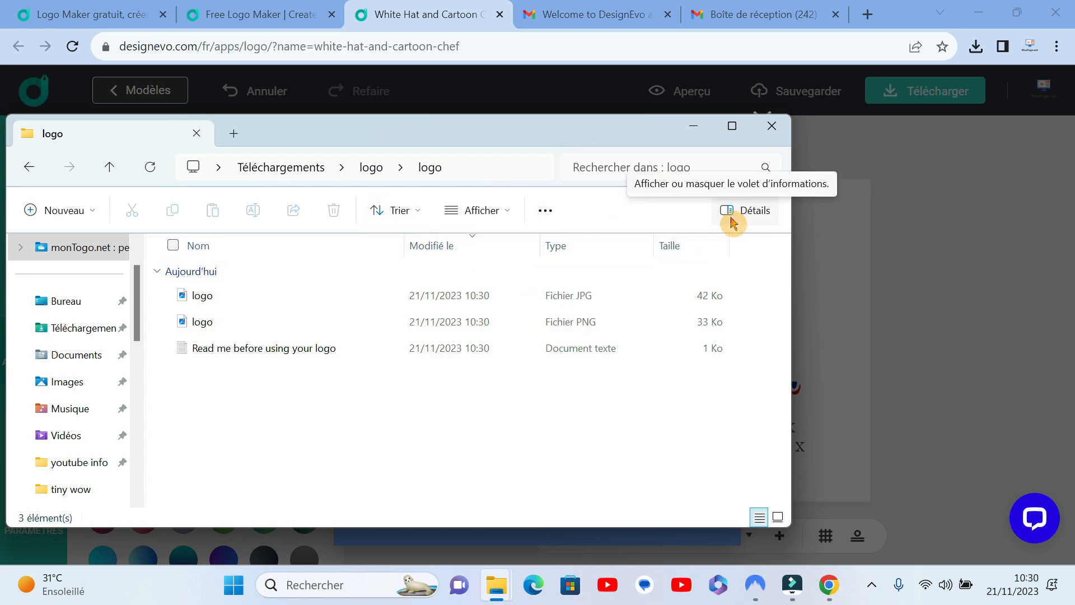
pyautogui.click(732, 126)
pyautogui.click(500, 98)
pyautogui.click(442, 132)
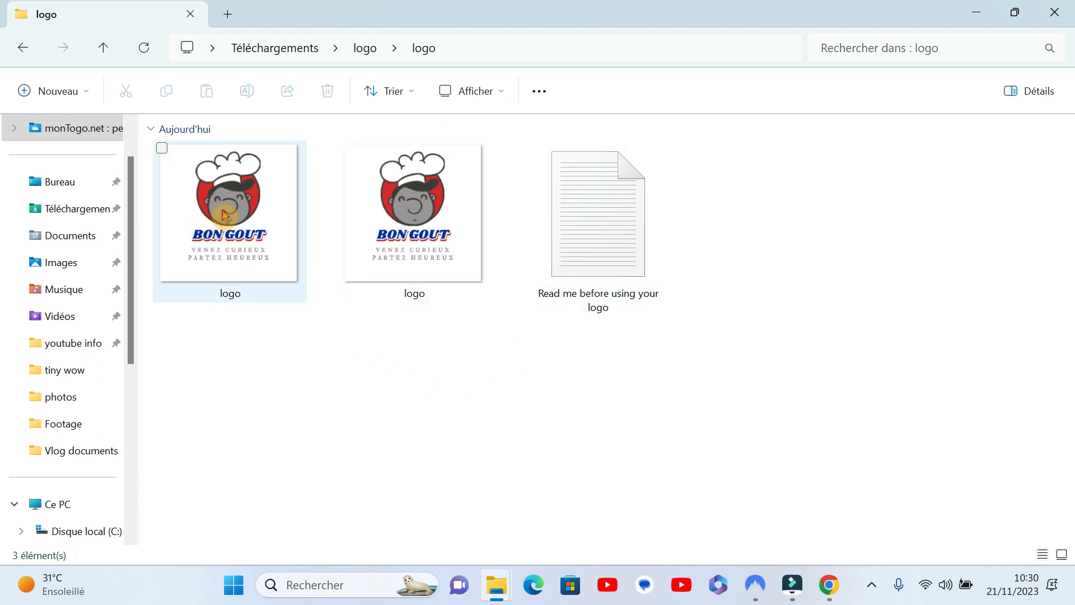
# Step: View logo.jpg enlarged in the image viewer to examine its quality and background, and close it
pyautogui.click(212, 220)
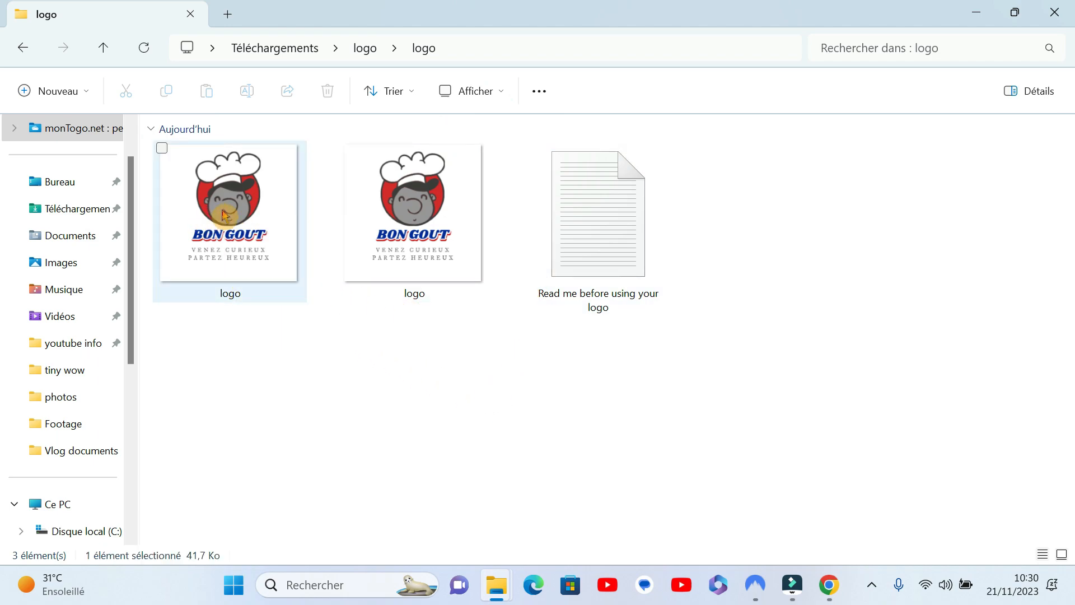
pyautogui.doubleClick(253, 217)
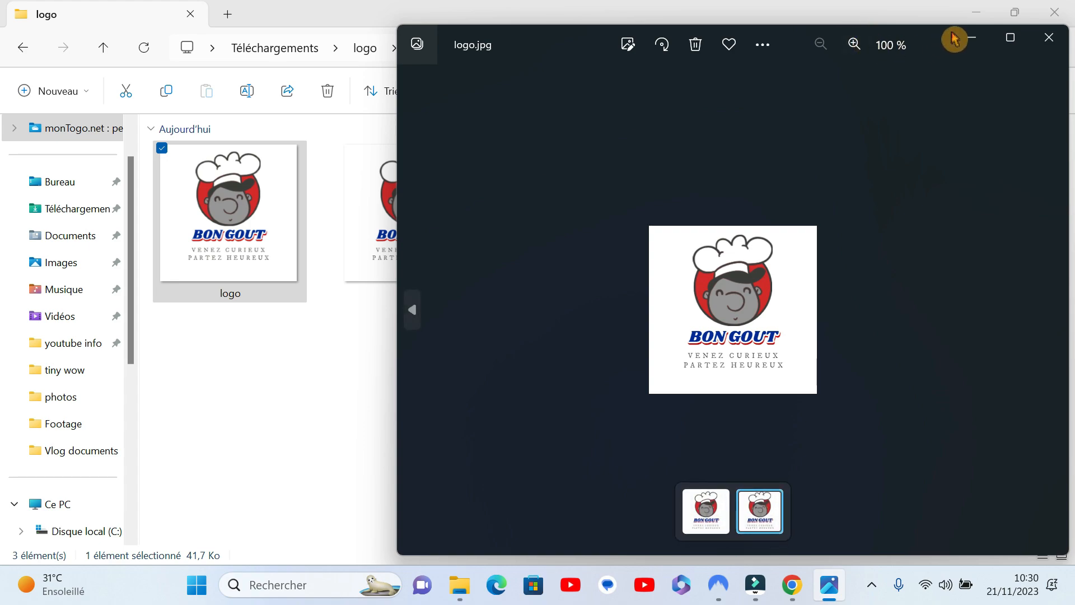
pyautogui.click(855, 45)
pyautogui.click(855, 45)
pyautogui.click(855, 45)
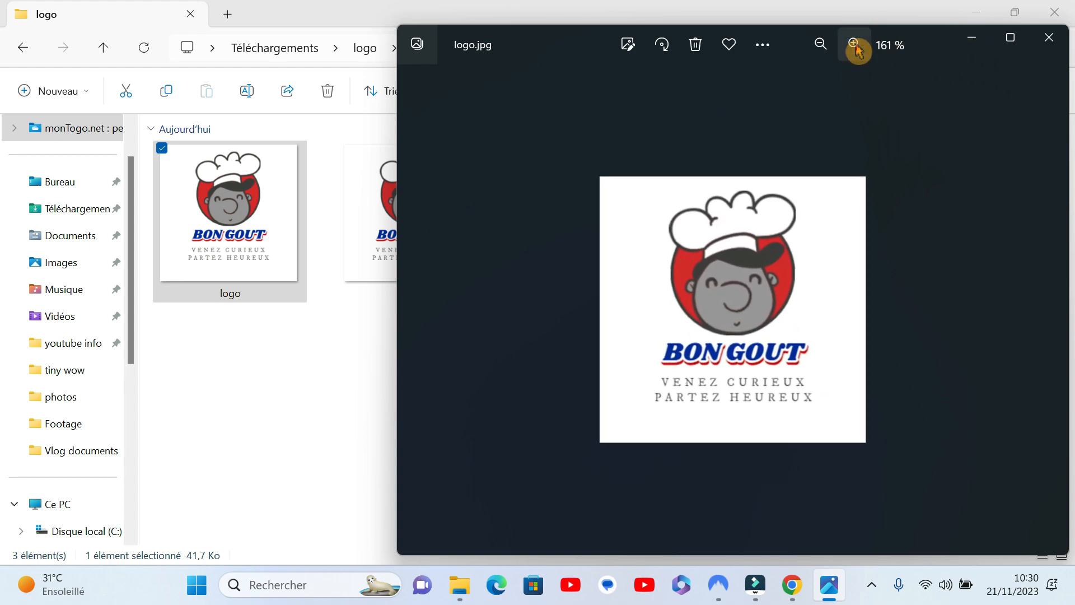
pyautogui.click(855, 44)
pyautogui.click(855, 45)
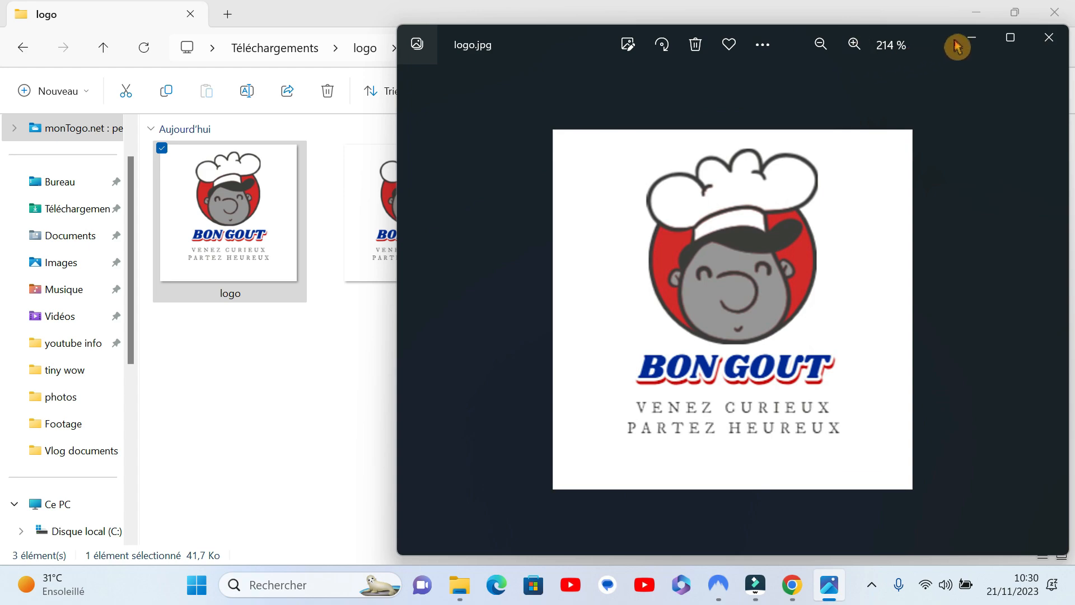
pyautogui.moveTo(940, 35); pyautogui.dragTo(706, 53)
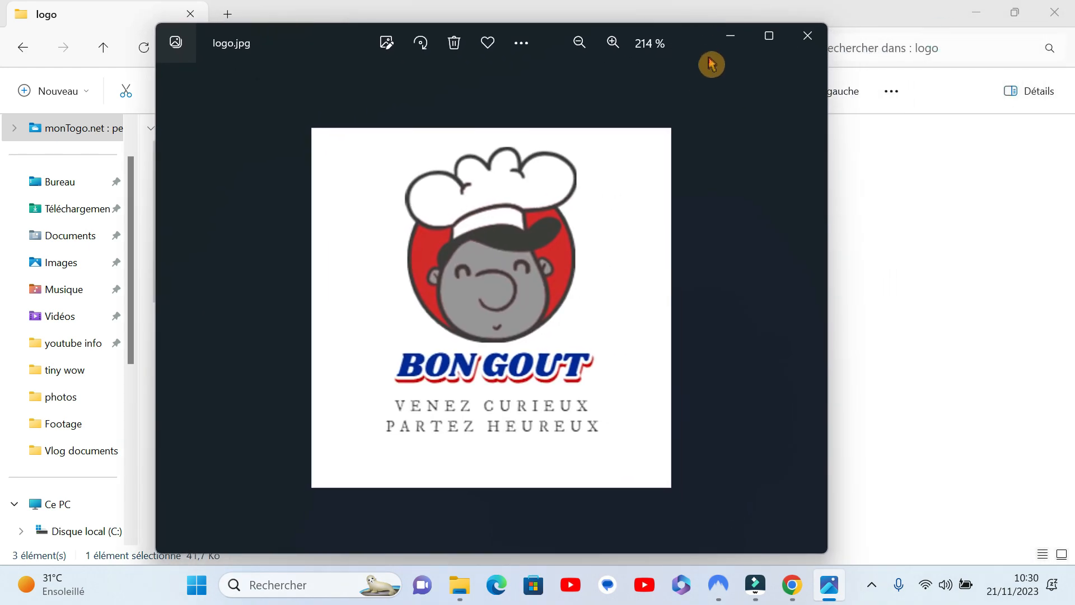
pyautogui.click(575, 49)
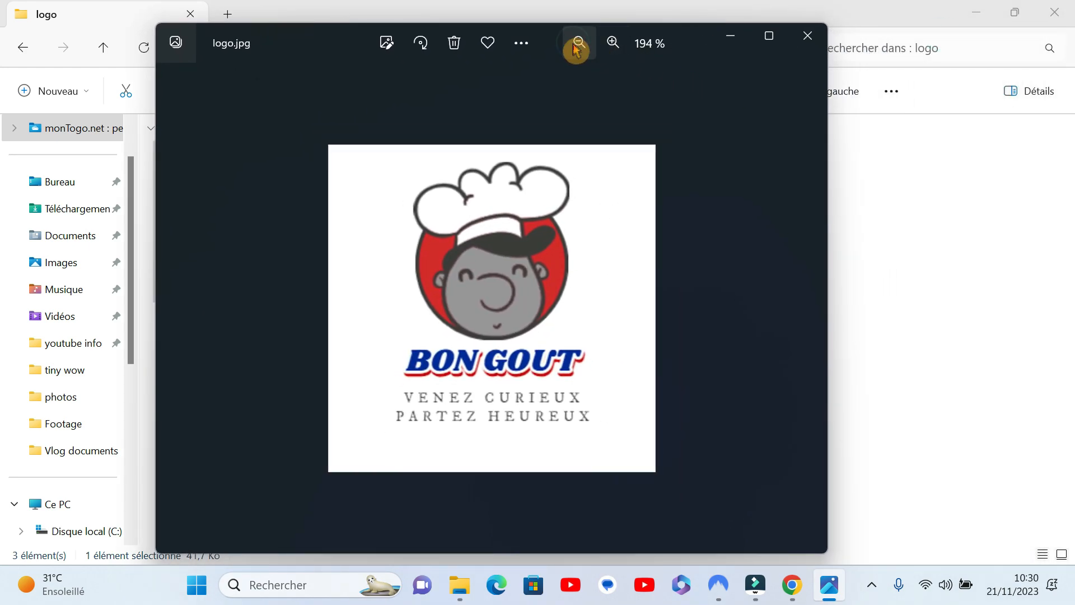
pyautogui.click(576, 49)
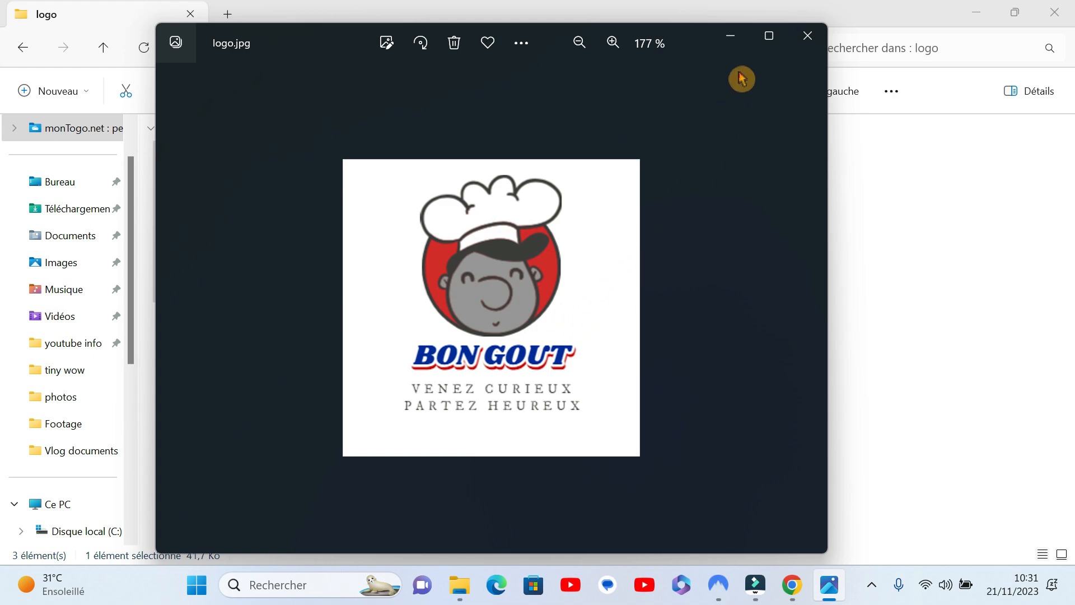
pyautogui.click(807, 35)
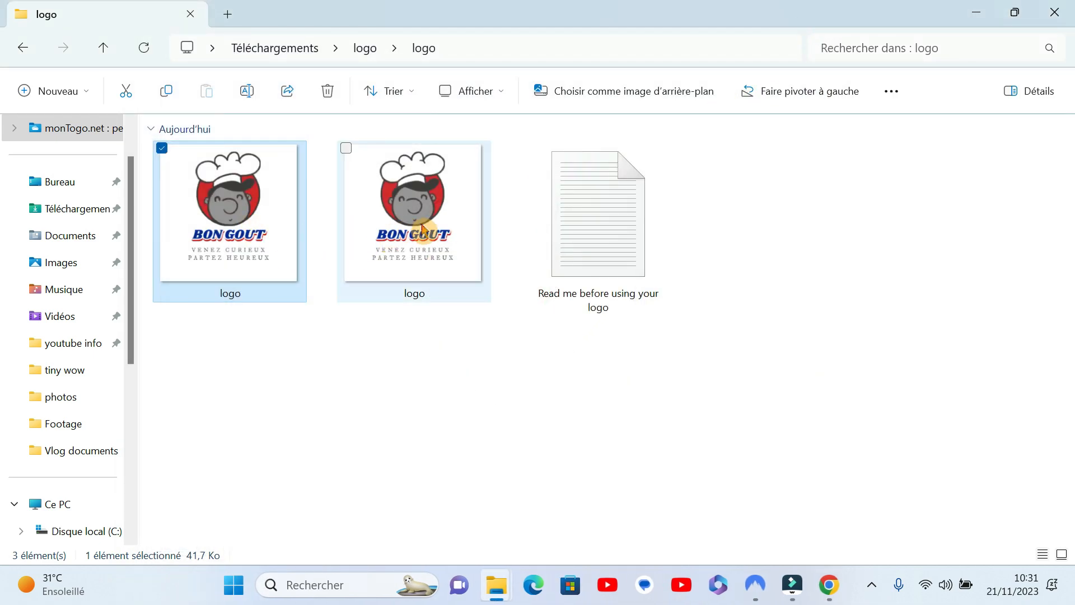
# Step: View logo.png enlarged in the image viewer to examine its quality and background, and close it
pyautogui.moveTo(422, 229)
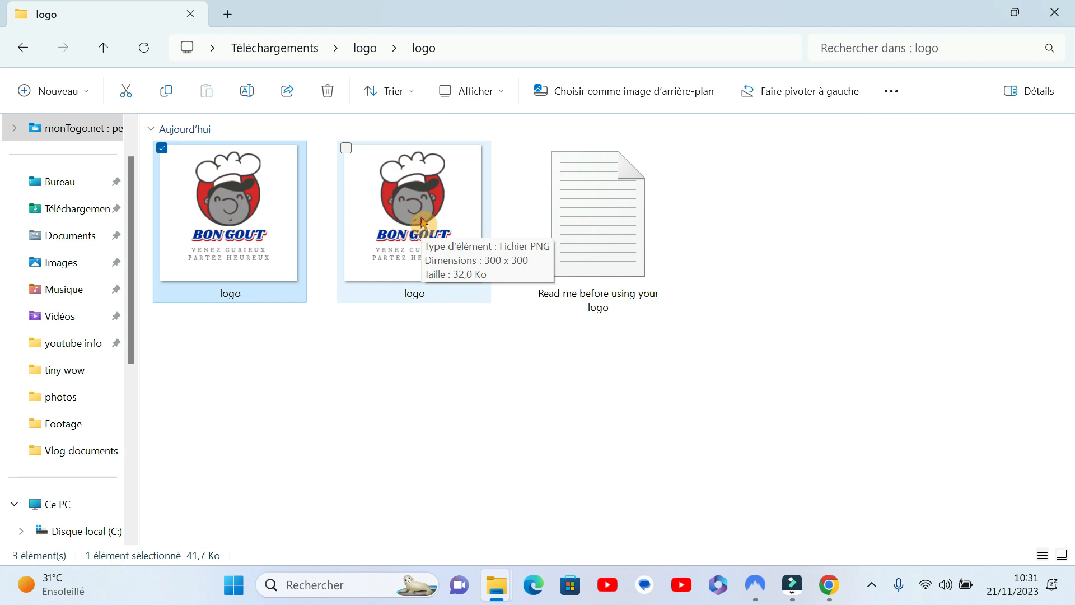
pyautogui.doubleClick(421, 223)
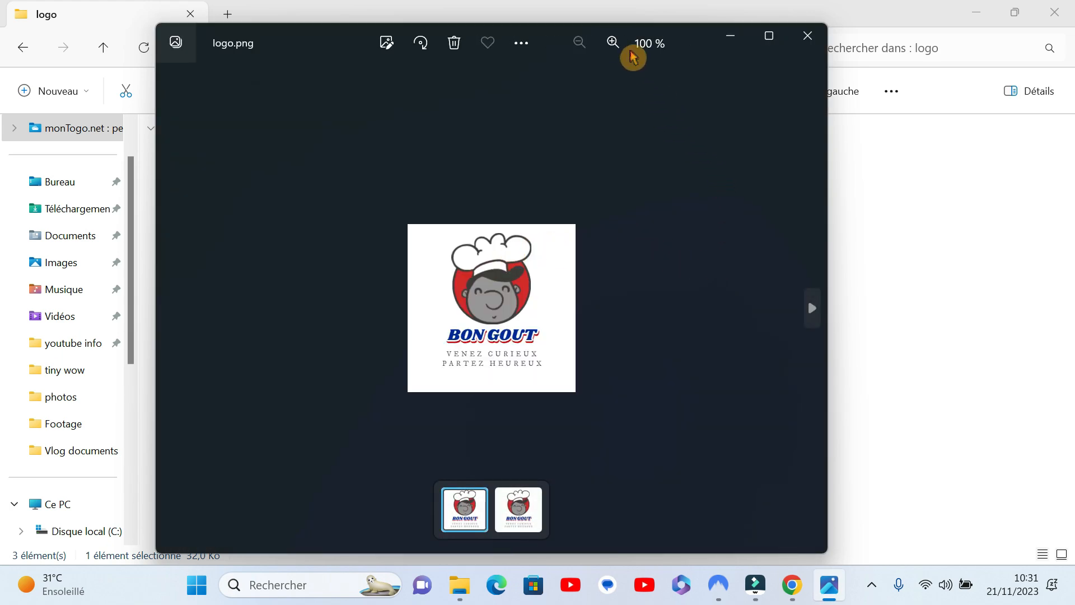
pyautogui.click(613, 43)
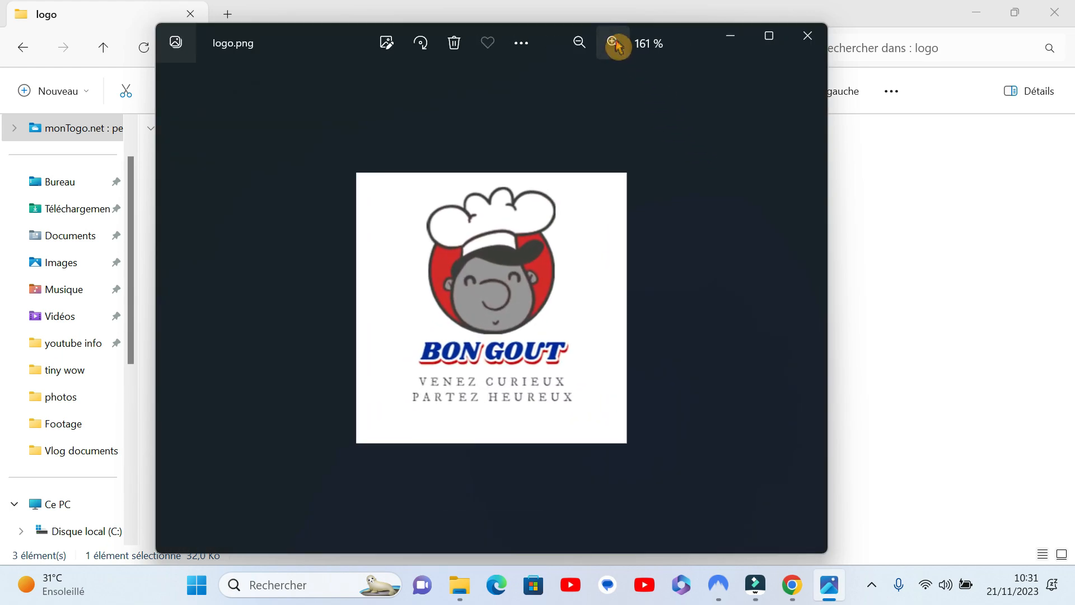
pyautogui.click(613, 43)
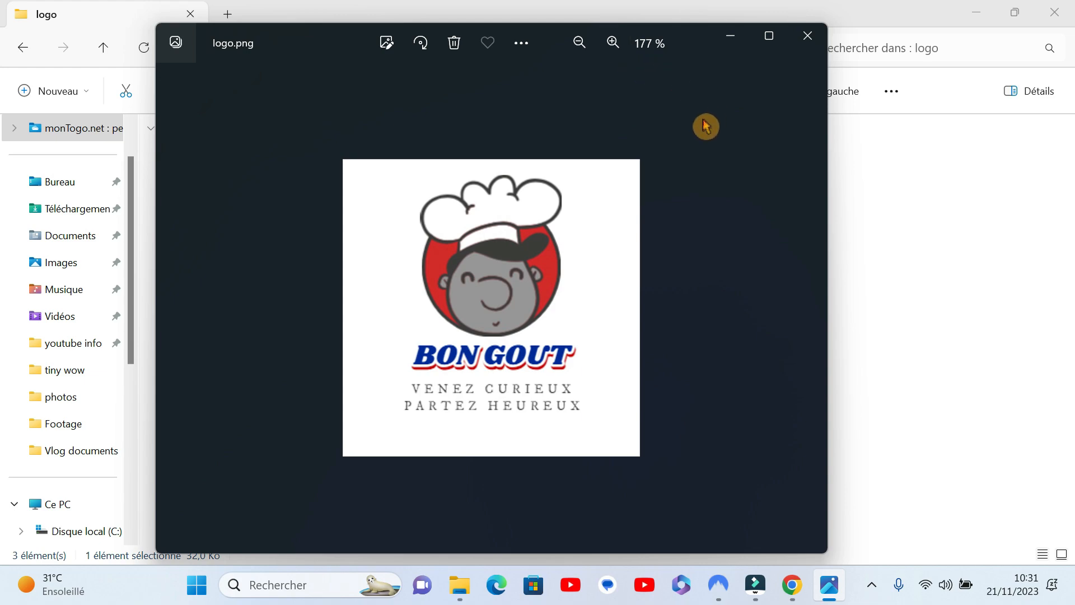
pyautogui.click(813, 38)
# Step: Read the crediting instructions in the "Read me before using your logo" text file and close it
pyautogui.click(715, 442)
pyautogui.click(585, 218)
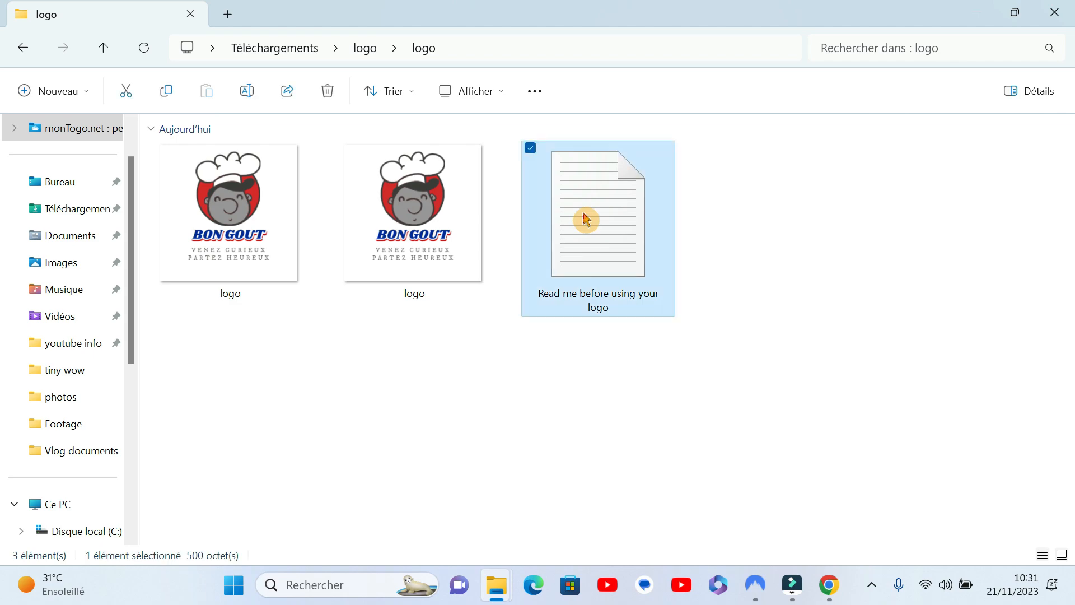
pyautogui.doubleClick(585, 219)
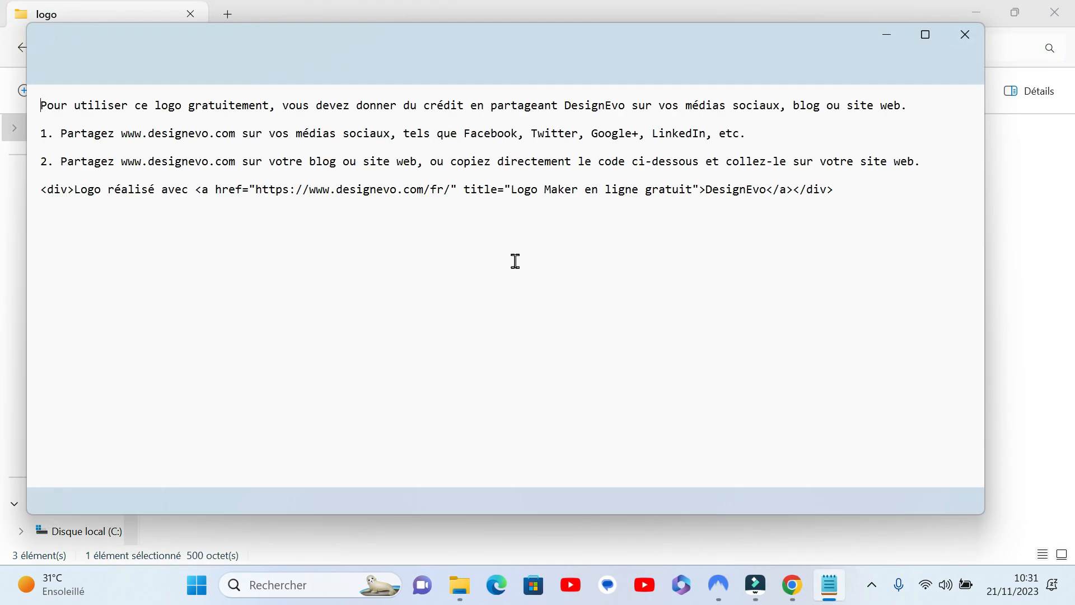
pyautogui.click(351, 163)
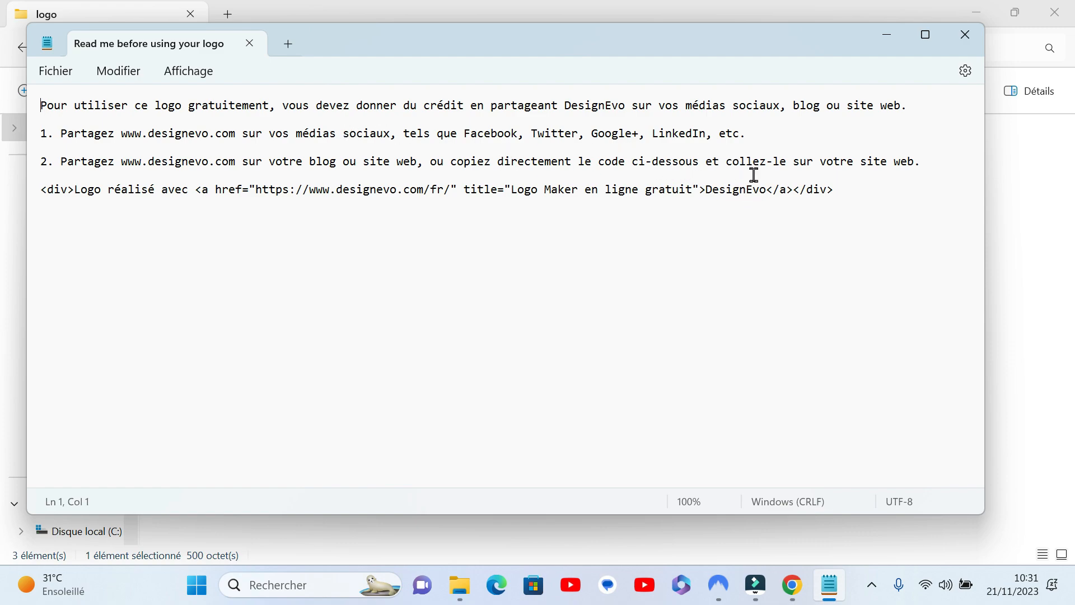
pyautogui.click(966, 37)
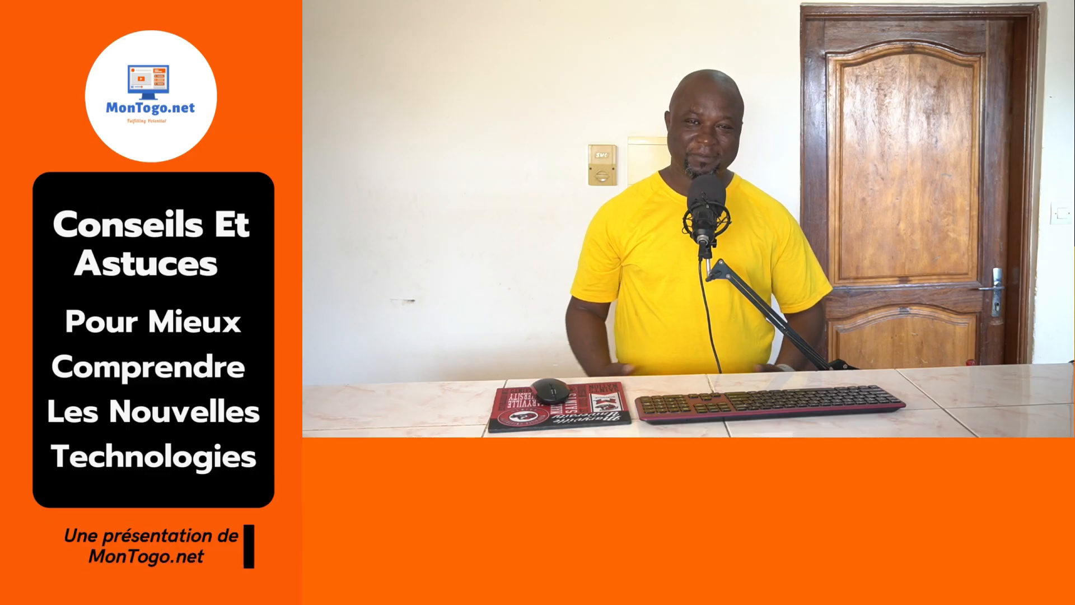